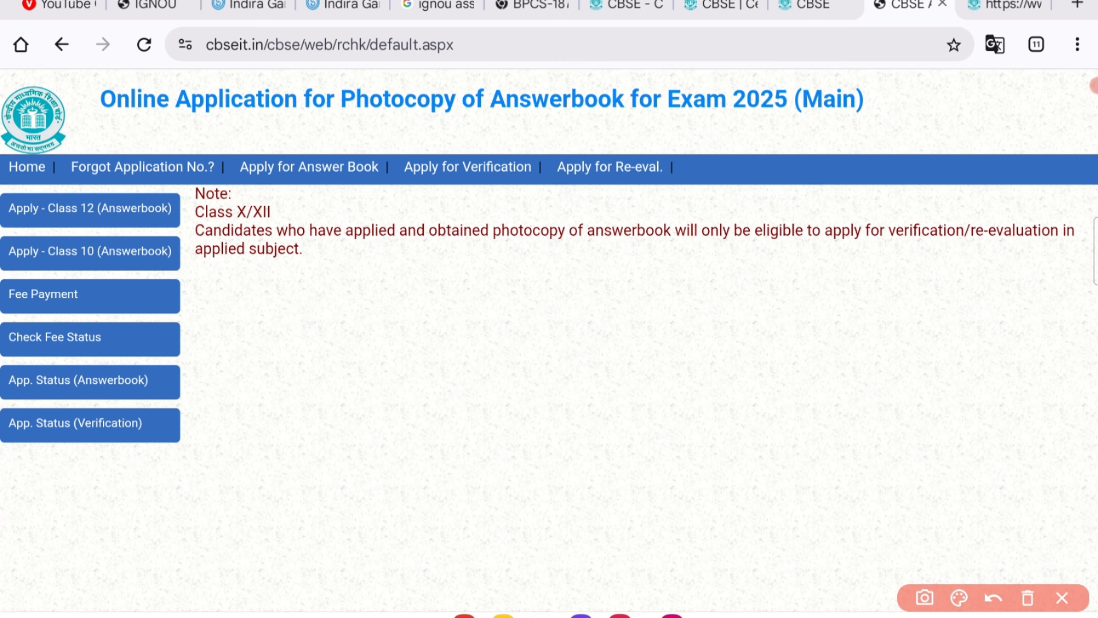
Step: Underline the Apply for Re-eval. link and draw a circled question-mark-like symbol beside the page title
{"action": "left_click_drag", "start_coordinate": [544, 200], "coordinate": [601, 194]}
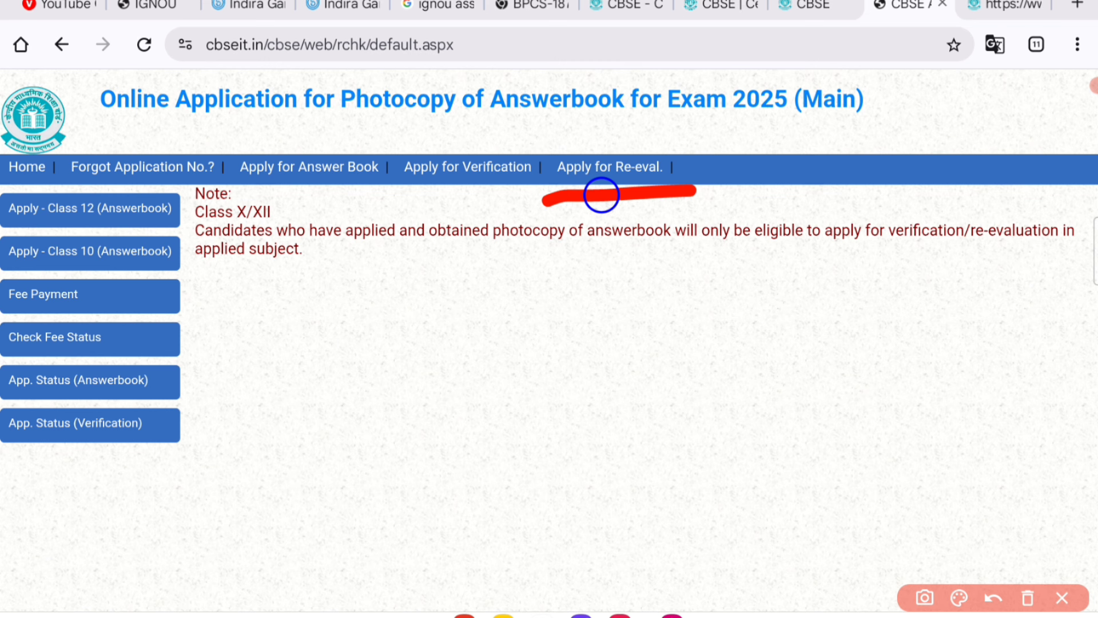
{"action": "mouse_move", "coordinate": [875, 83]}
{"action": "left_mouse_down"}
{"action": "mouse_move", "coordinate": [900, 130]}
{"action": "mouse_move", "coordinate": [901, 229]}
{"action": "left_mouse_up"}
{"action": "mouse_move", "coordinate": [950, 80]}
{"action": "left_mouse_down"}
{"action": "mouse_move", "coordinate": [780, 205]}
{"action": "mouse_move", "coordinate": [863, 86]}
{"action": "left_mouse_up"}
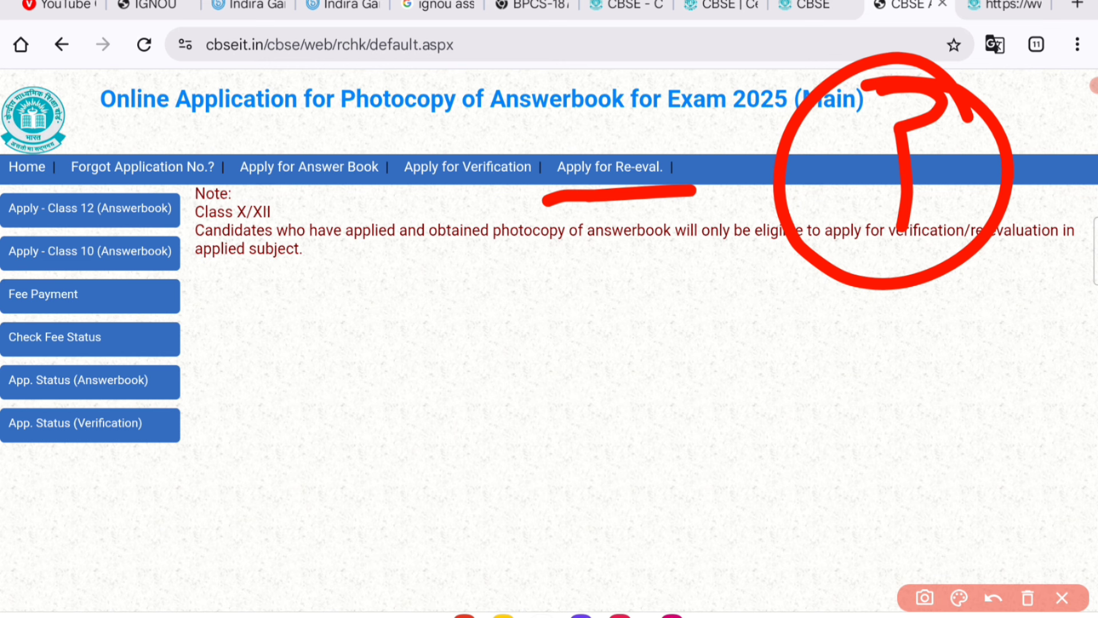
Step: Sketch a large box below the eligibility note with four horizontal lines crossing its left edge
{"action": "mouse_move", "coordinate": [441, 270]}
{"action": "left_mouse_down"}
{"action": "mouse_move", "coordinate": [451, 503]}
{"action": "mouse_move", "coordinate": [834, 420]}
{"action": "mouse_move", "coordinate": [405, 507]}
{"action": "left_mouse_up"}
{"action": "left_click_drag", "start_coordinate": [336, 315], "coordinate": [497, 313]}
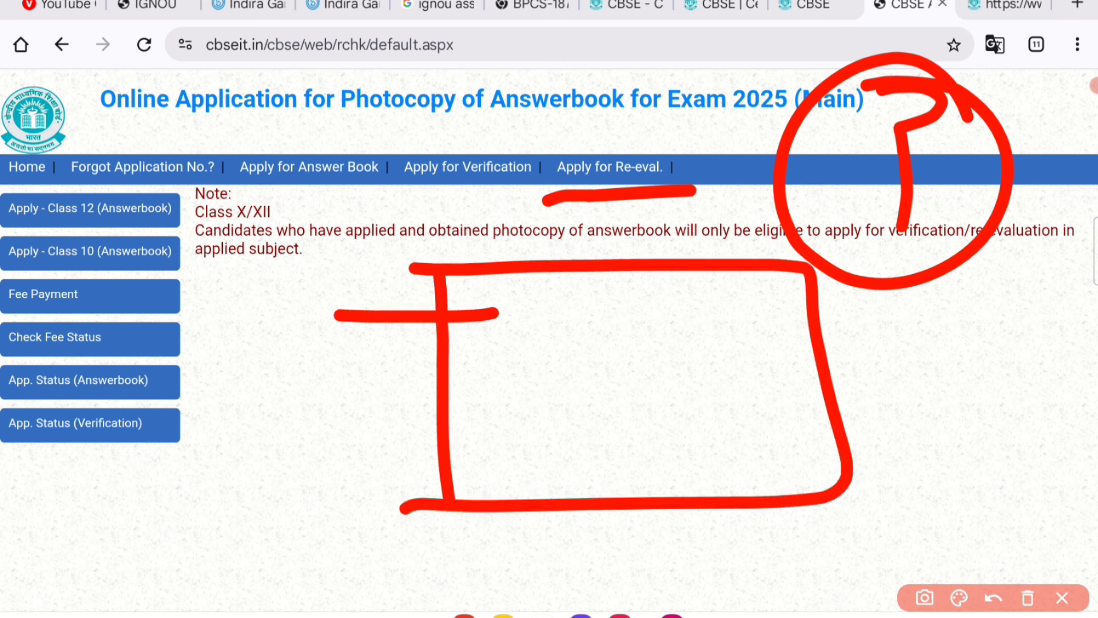
{"action": "left_click_drag", "start_coordinate": [319, 375], "coordinate": [501, 361]}
{"action": "left_click_drag", "start_coordinate": [333, 420], "coordinate": [485, 409]}
{"action": "left_click_drag", "start_coordinate": [360, 463], "coordinate": [518, 457]}
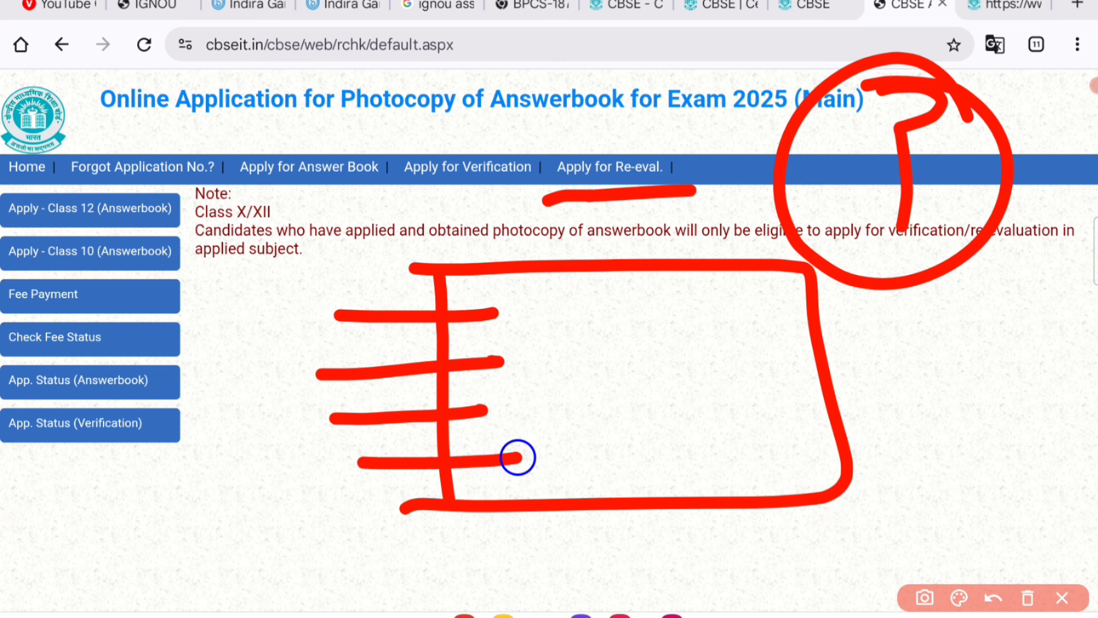
Step: Add a circled 5, a smaller box and a tick mark to the sketched box, and clear all annotations
{"action": "mouse_move", "coordinate": [549, 414]}
{"action": "left_mouse_down"}
{"action": "mouse_move", "coordinate": [535, 473]}
{"action": "mouse_move", "coordinate": [605, 404]}
{"action": "left_mouse_up"}
{"action": "mouse_move", "coordinate": [595, 384]}
{"action": "left_mouse_down"}
{"action": "mouse_move", "coordinate": [643, 418]}
{"action": "mouse_move", "coordinate": [589, 382]}
{"action": "left_mouse_up"}
{"action": "mouse_move", "coordinate": [680, 414]}
{"action": "left_mouse_down"}
{"action": "mouse_move", "coordinate": [682, 481]}
{"action": "mouse_move", "coordinate": [884, 468]}
{"action": "mouse_move", "coordinate": [637, 497]}
{"action": "left_mouse_up"}
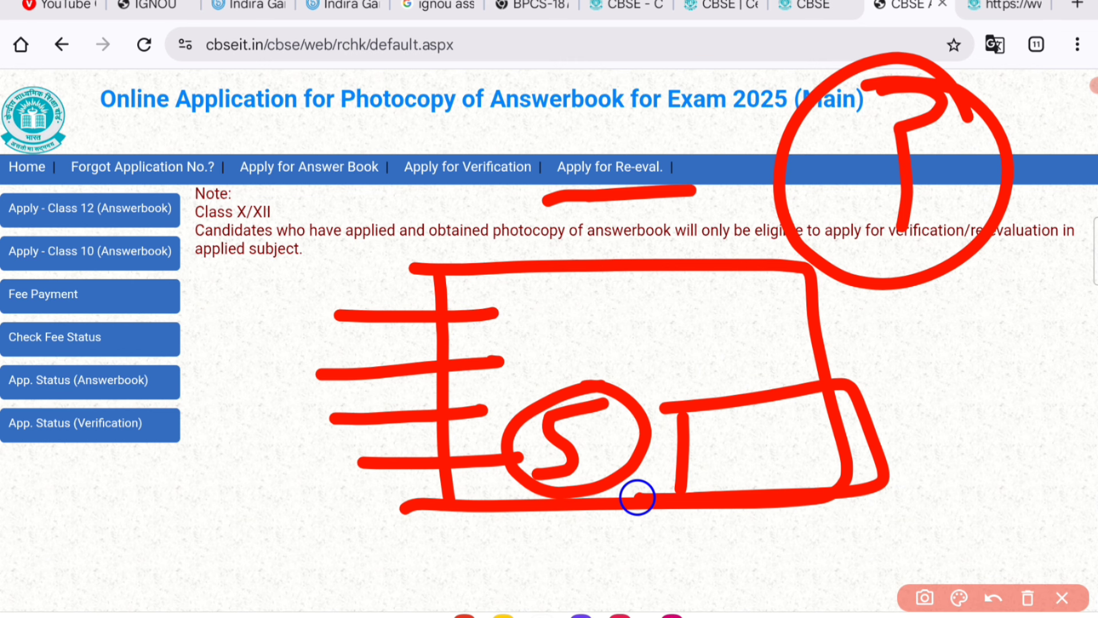
{"action": "left_click_drag", "start_coordinate": [844, 413], "coordinate": [948, 407]}
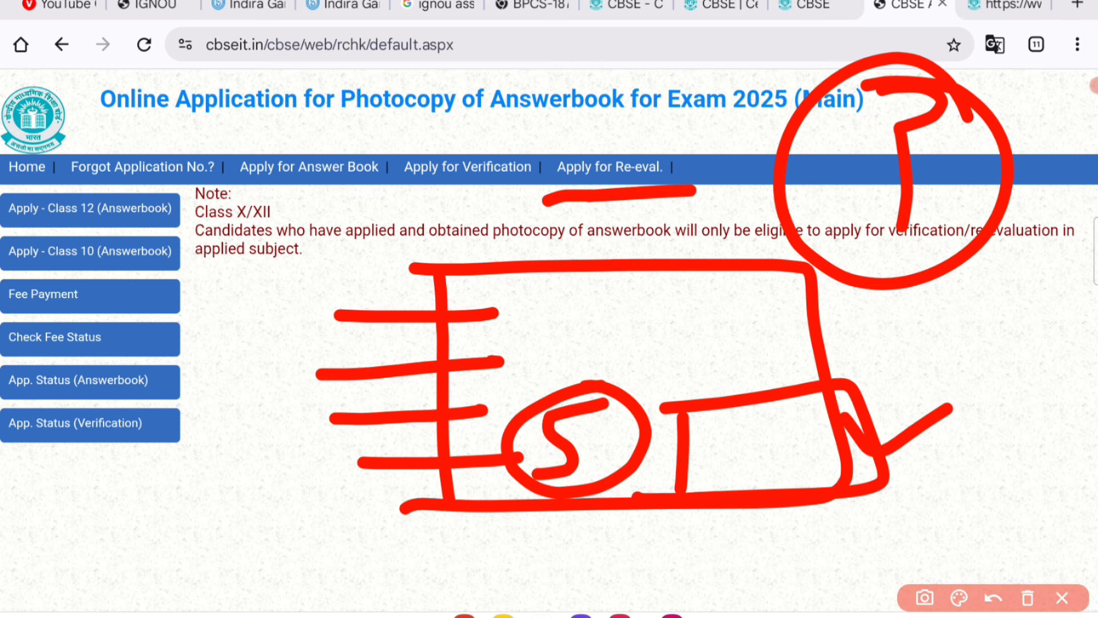
{"action": "left_click", "coordinate": [1028, 598]}
Step: Sketch a box below the note divided by a horizontal line, with a circled numeral on each side of it
{"action": "mouse_move", "coordinate": [497, 282]}
{"action": "left_mouse_down"}
{"action": "mouse_move", "coordinate": [615, 277]}
{"action": "mouse_move", "coordinate": [713, 486]}
{"action": "mouse_move", "coordinate": [505, 288]}
{"action": "left_mouse_up"}
{"action": "left_click_drag", "start_coordinate": [454, 358], "coordinate": [452, 421]}
{"action": "mouse_move", "coordinate": [469, 330]}
{"action": "left_mouse_down"}
{"action": "mouse_move", "coordinate": [395, 427]}
{"action": "mouse_move", "coordinate": [469, 335]}
{"action": "left_mouse_up"}
{"action": "left_click_drag", "start_coordinate": [524, 382], "coordinate": [827, 346]}
{"action": "left_click_drag", "start_coordinate": [920, 304], "coordinate": [915, 355]}
{"action": "mouse_move", "coordinate": [896, 301]}
{"action": "left_mouse_down"}
{"action": "mouse_move", "coordinate": [952, 255]}
{"action": "mouse_move", "coordinate": [998, 247]}
{"action": "left_mouse_up"}
Step: Write a circled 2 inside the sketched box, circle the Apply for Re-eval. link, and clear all annotations
{"action": "left_click_drag", "start_coordinate": [627, 312], "coordinate": [698, 345]}
{"action": "left_click_drag", "start_coordinate": [635, 272], "coordinate": [664, 269]}
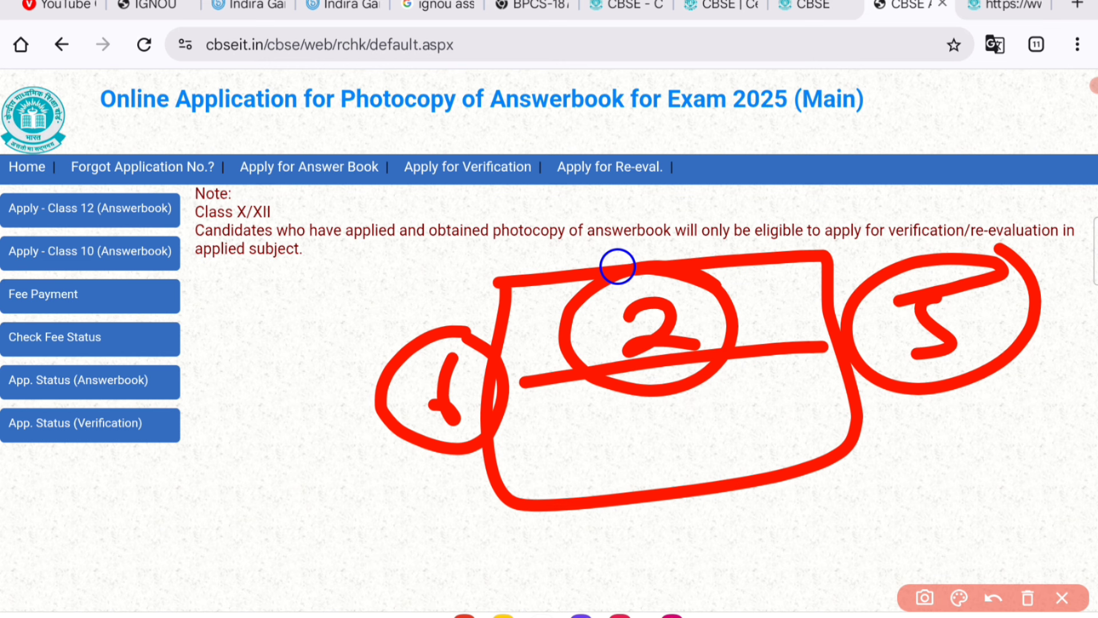
{"action": "mouse_move", "coordinate": [618, 267]}
{"action": "left_mouse_down"}
{"action": "mouse_move", "coordinate": [603, 387]}
{"action": "mouse_move", "coordinate": [670, 256]}
{"action": "left_mouse_up"}
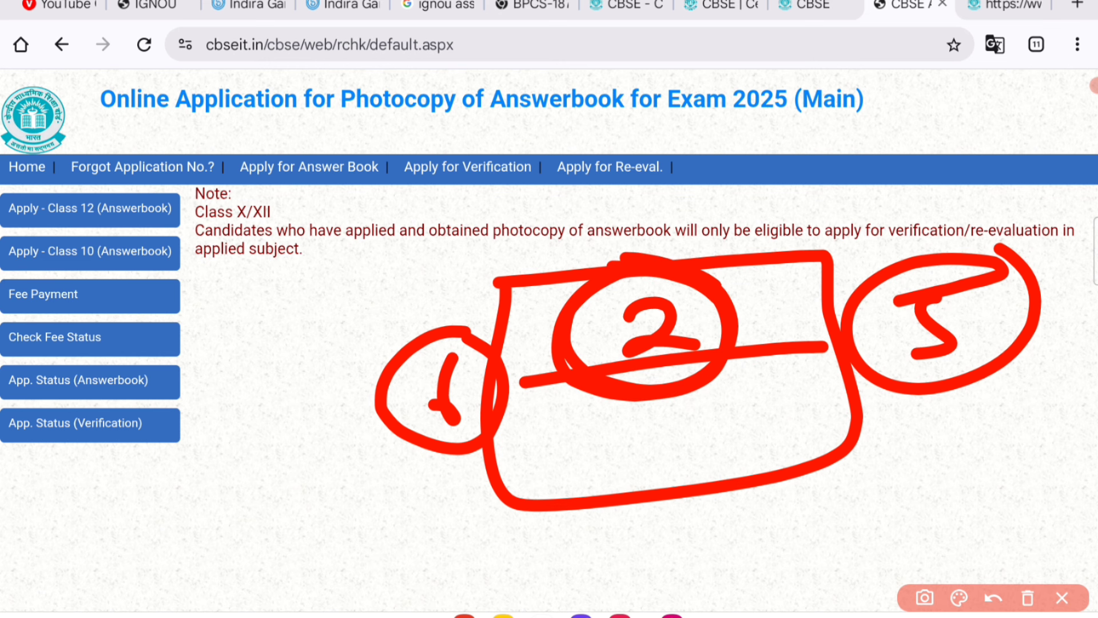
{"action": "mouse_move", "coordinate": [712, 166]}
{"action": "left_mouse_down"}
{"action": "mouse_move", "coordinate": [591, 125]}
{"action": "mouse_move", "coordinate": [657, 133]}
{"action": "left_mouse_up"}
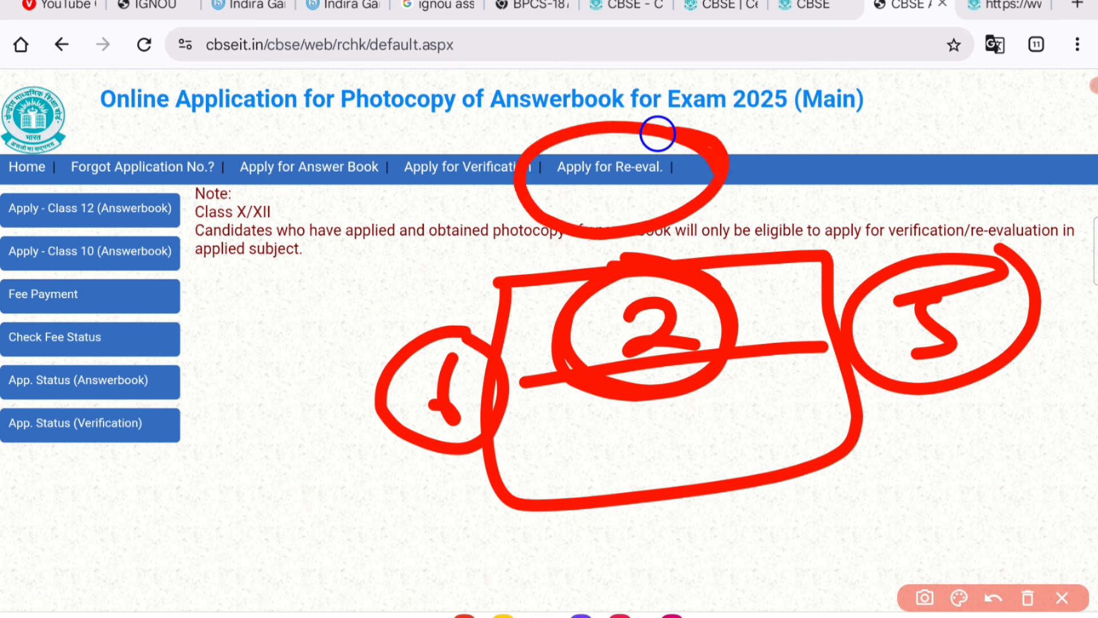
{"action": "left_click", "coordinate": [1028, 597]}
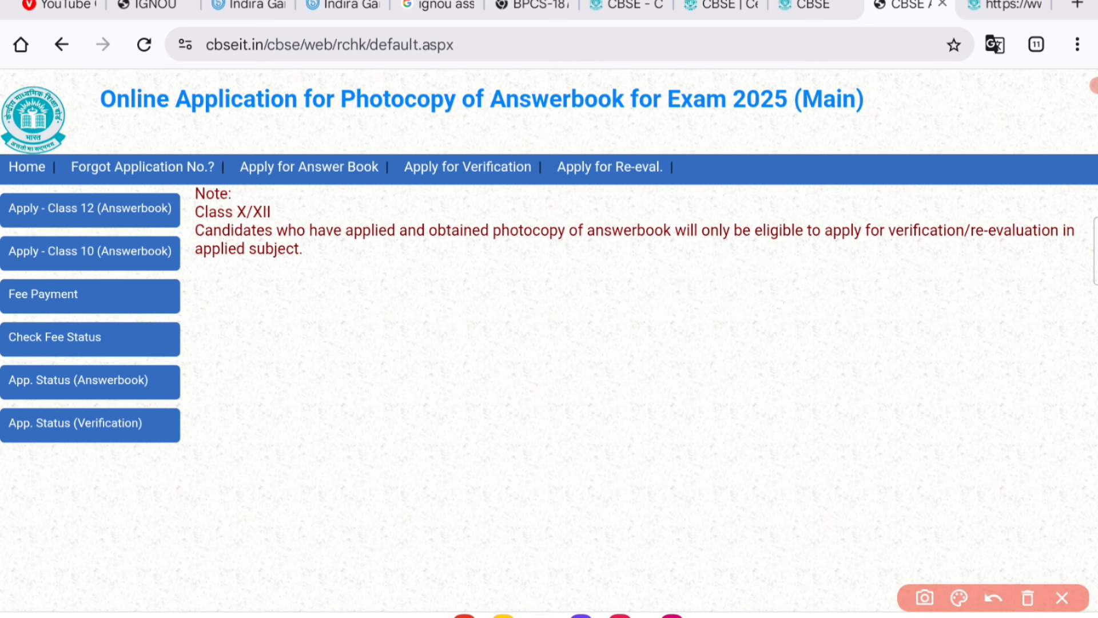
Step: Underline the Apply for Re-eval. link, sketch marks, a tall bracket and a line on the page, and clear them
{"action": "left_click_drag", "start_coordinate": [567, 202], "coordinate": [646, 203]}
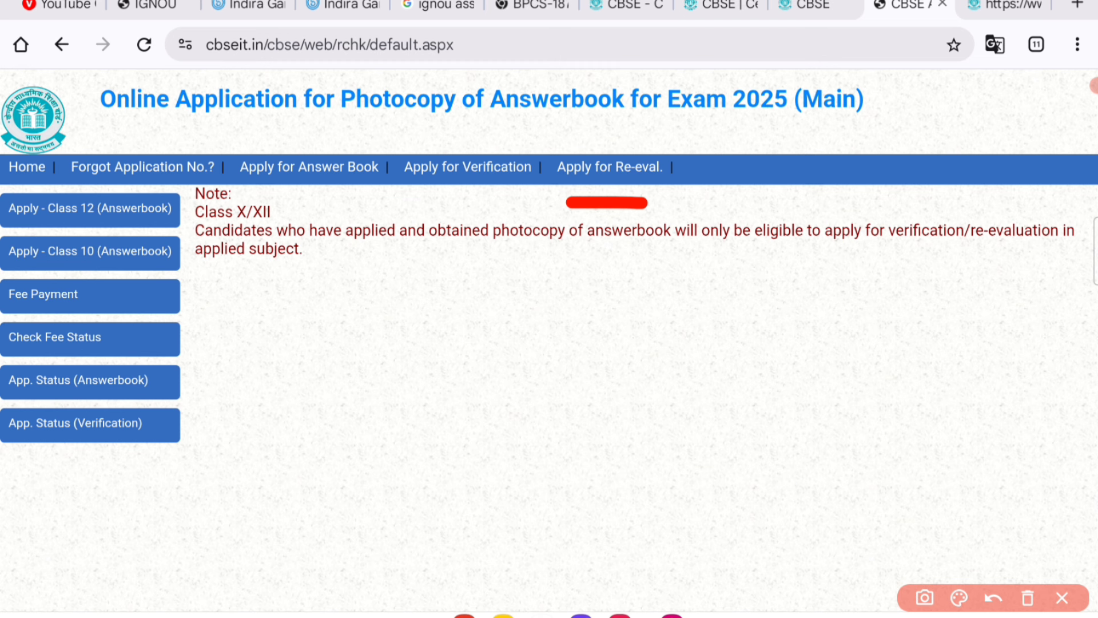
{"action": "left_click_drag", "start_coordinate": [623, 281], "coordinate": [572, 413]}
{"action": "left_click_drag", "start_coordinate": [528, 373], "coordinate": [580, 346]}
{"action": "mouse_move", "coordinate": [601, 224]}
{"action": "left_mouse_down"}
{"action": "mouse_move", "coordinate": [713, 336]}
{"action": "mouse_move", "coordinate": [664, 260]}
{"action": "left_mouse_up"}
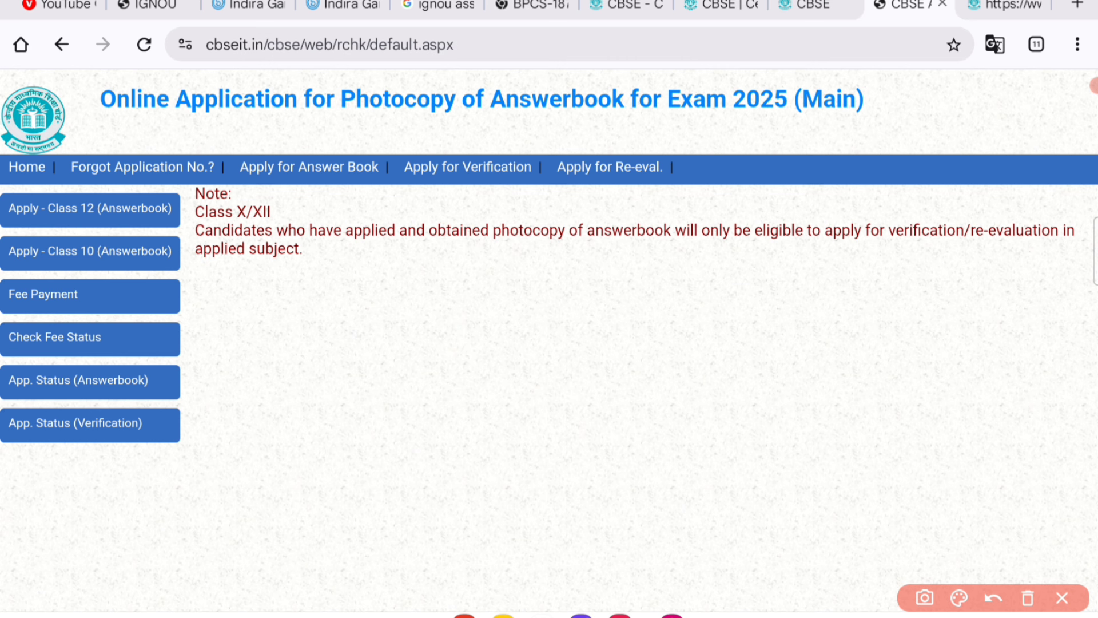
{"action": "mouse_move", "coordinate": [945, 92]}
{"action": "left_mouse_down"}
{"action": "mouse_move", "coordinate": [1020, 412]}
{"action": "mouse_move", "coordinate": [986, 461]}
{"action": "left_mouse_up"}
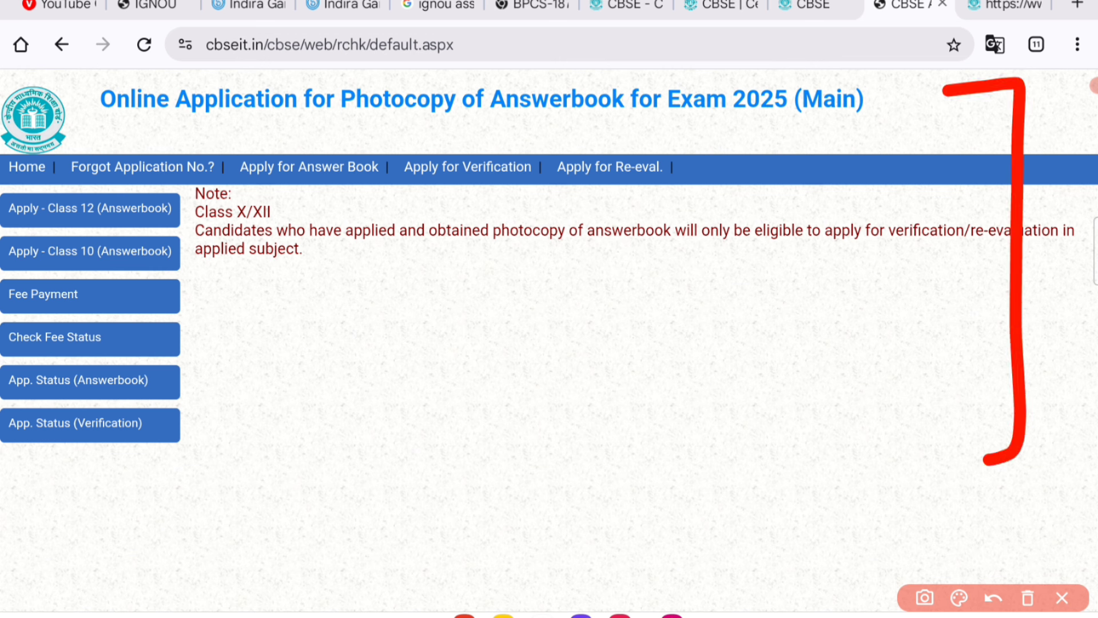
{"action": "left_click_drag", "start_coordinate": [541, 399], "coordinate": [748, 382]}
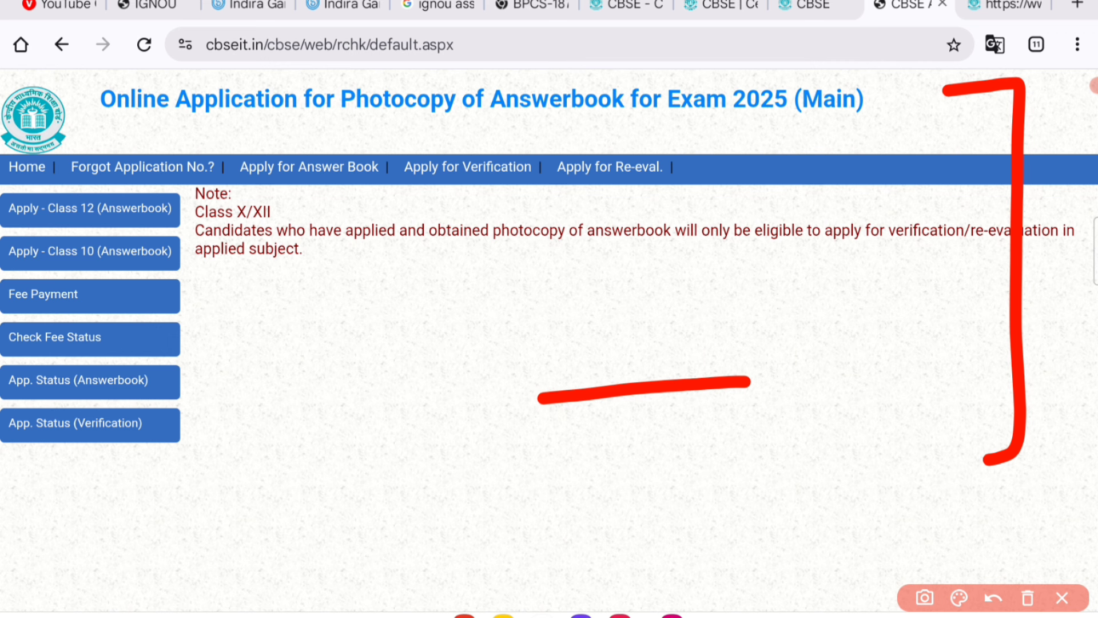
{"action": "left_click", "coordinate": [1028, 598]}
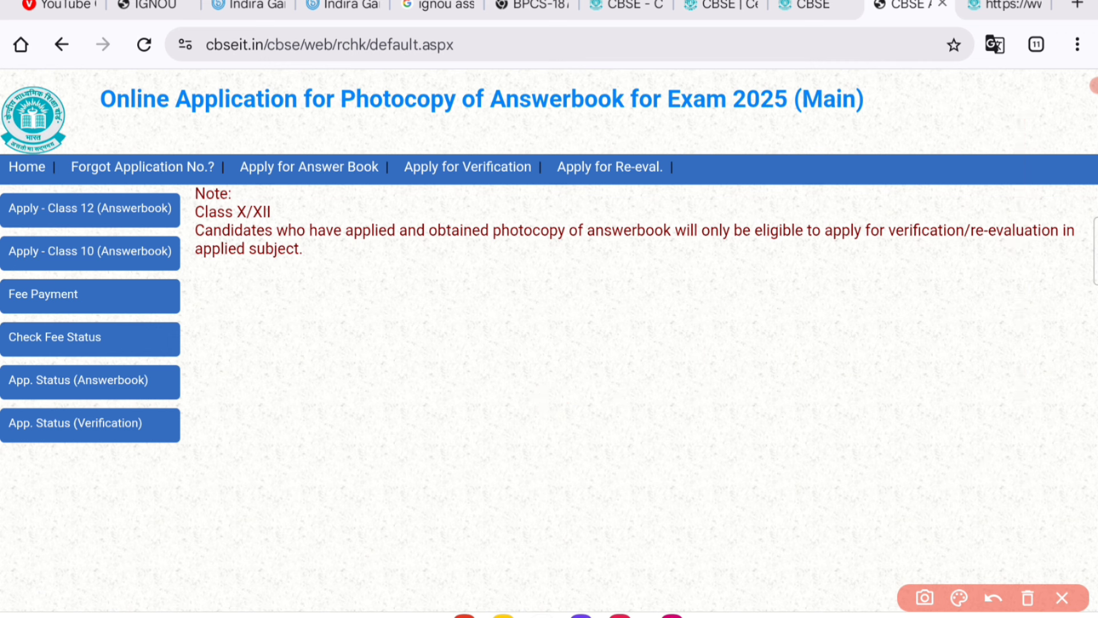
Step: Circle the Apply for Re-eval. link and draw an arrow pointing up to it
{"action": "mouse_move", "coordinate": [666, 146]}
{"action": "left_mouse_down"}
{"action": "mouse_move", "coordinate": [656, 218]}
{"action": "mouse_move", "coordinate": [705, 151]}
{"action": "left_mouse_up"}
{"action": "mouse_move", "coordinate": [611, 310]}
{"action": "left_mouse_down"}
{"action": "mouse_move", "coordinate": [617, 196]}
{"action": "mouse_move", "coordinate": [566, 239]}
{"action": "left_mouse_up"}
{"action": "left_click_drag", "start_coordinate": [619, 195], "coordinate": [647, 222]}
Step: Clear the annotations, exit drawing mode and open the Apply for Re-eval. page
{"action": "left_click", "coordinate": [1028, 598]}
{"action": "left_click", "coordinate": [1063, 598]}
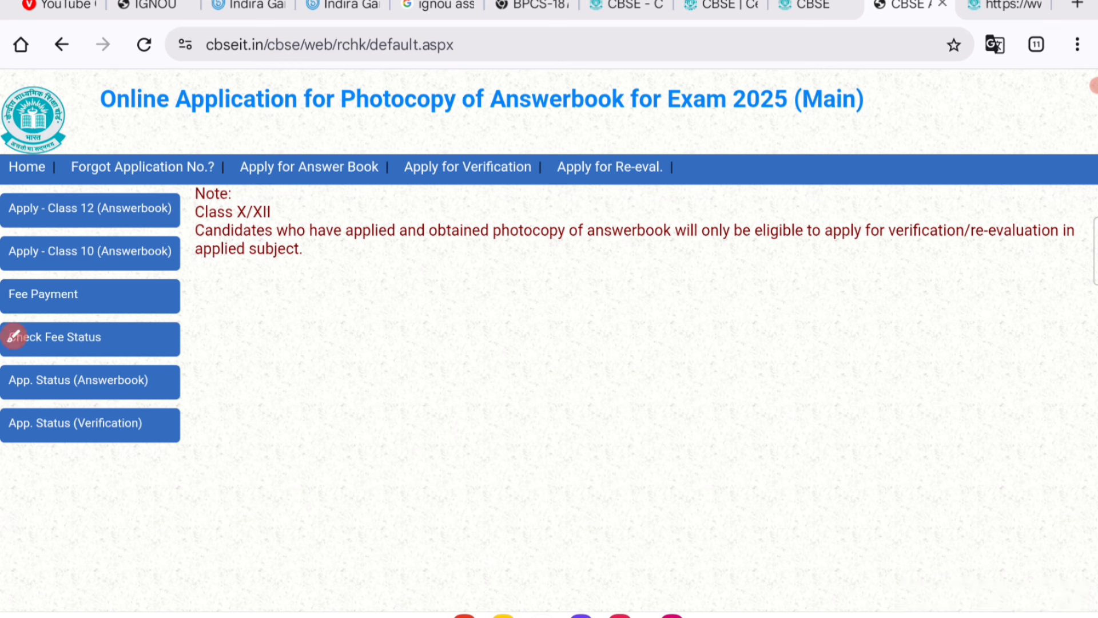
{"action": "left_click", "coordinate": [610, 166]}
Step: Mark Apply Class 12/10 (Reval) with a circle and arrow, clear the marks and open that application form
{"action": "left_click", "coordinate": [13, 337]}
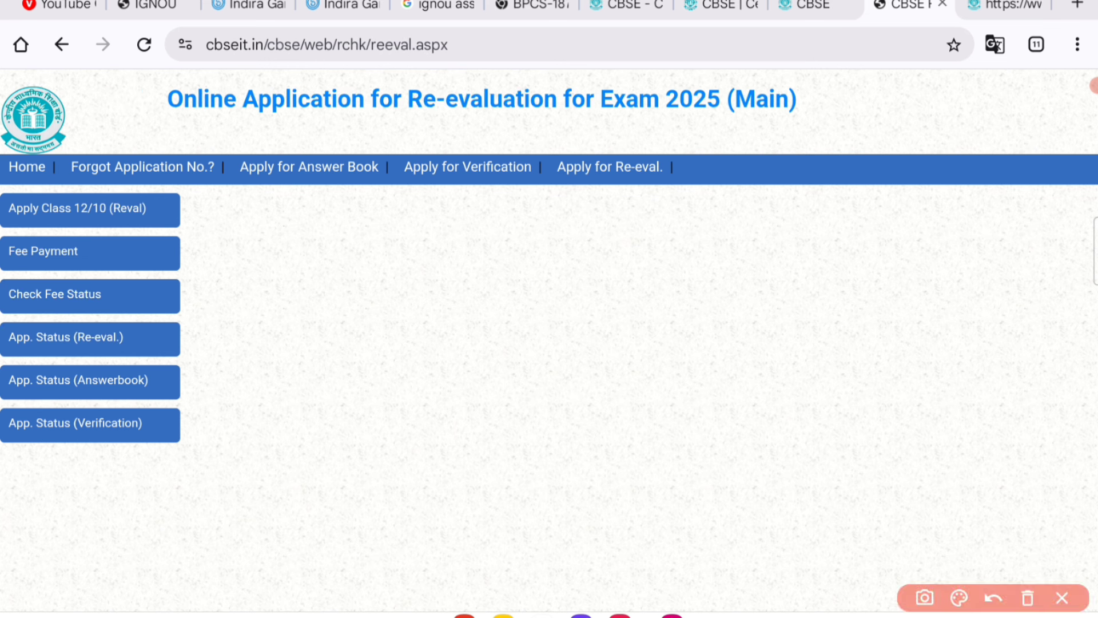
{"action": "mouse_move", "coordinate": [351, 88]}
{"action": "left_mouse_down"}
{"action": "mouse_move", "coordinate": [177, 184]}
{"action": "mouse_move", "coordinate": [147, 174]}
{"action": "mouse_move", "coordinate": [78, 247]}
{"action": "mouse_move", "coordinate": [132, 174]}
{"action": "mouse_move", "coordinate": [94, 250]}
{"action": "left_mouse_up"}
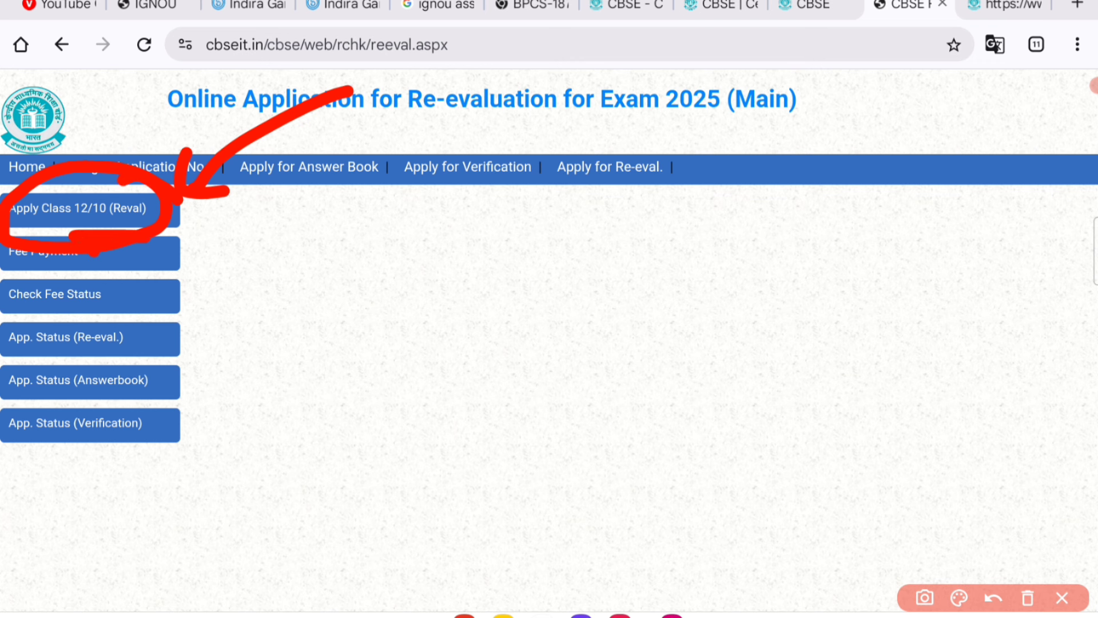
{"action": "left_click", "coordinate": [1028, 598]}
{"action": "left_click", "coordinate": [1063, 598]}
{"action": "left_click", "coordinate": [86, 209]}
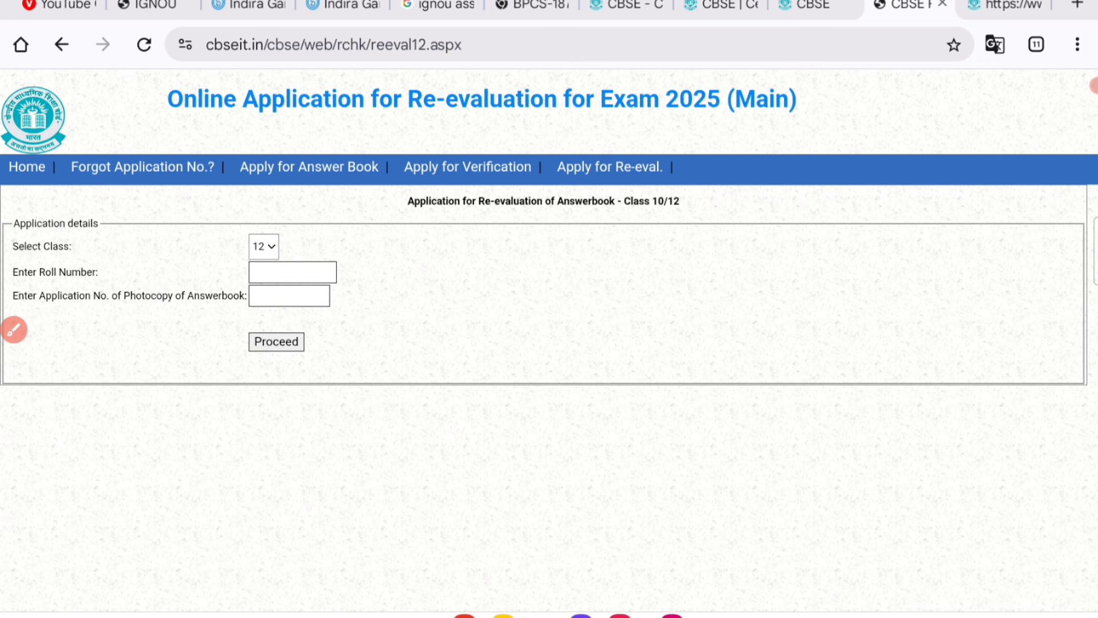
Step: Draw a bracket beside the re-evaluation form and mark its class, roll number and application number fields
{"action": "left_click", "coordinate": [14, 329]}
{"action": "mouse_move", "coordinate": [651, 106]}
{"action": "left_mouse_down"}
{"action": "mouse_move", "coordinate": [694, 103]}
{"action": "mouse_move", "coordinate": [694, 453]}
{"action": "mouse_move", "coordinate": [616, 462]}
{"action": "left_mouse_up"}
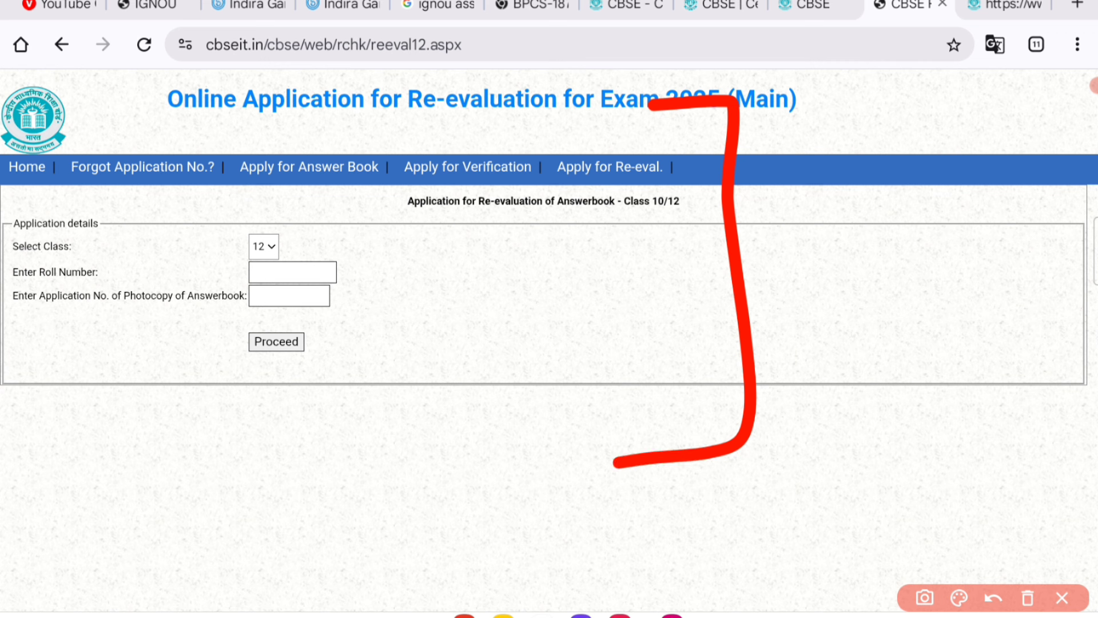
{"action": "left_click_drag", "start_coordinate": [119, 250], "coordinate": [216, 247]}
{"action": "left_click_drag", "start_coordinate": [199, 227], "coordinate": [213, 266]}
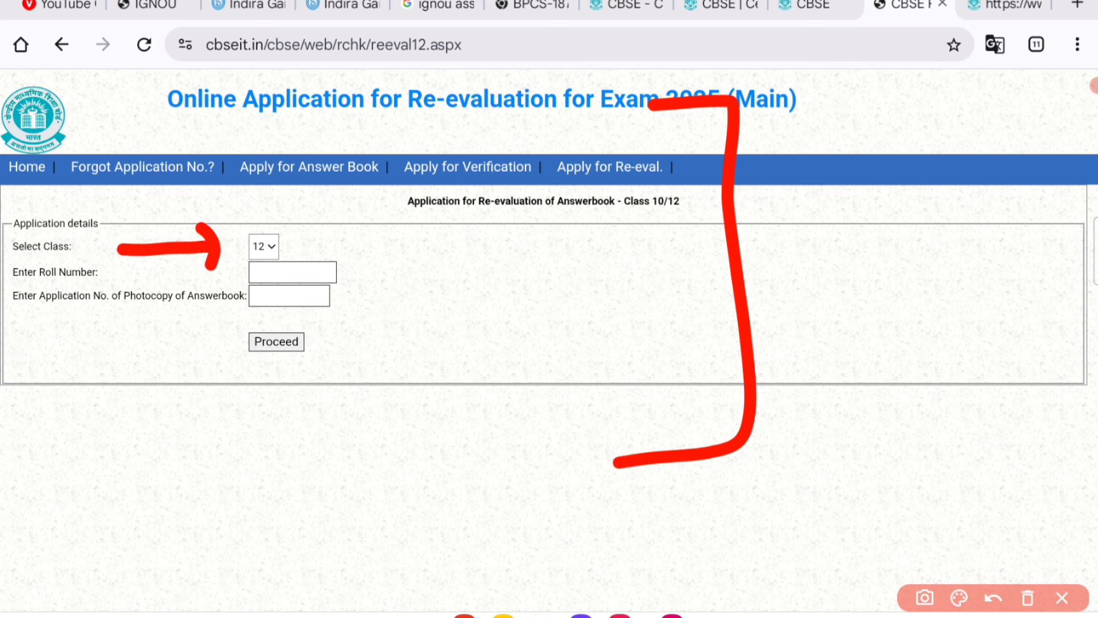
{"action": "mouse_move", "coordinate": [423, 225]}
{"action": "left_mouse_down"}
{"action": "mouse_move", "coordinate": [314, 274]}
{"action": "mouse_move", "coordinate": [326, 279]}
{"action": "left_mouse_up"}
{"action": "mouse_move", "coordinate": [475, 291]}
{"action": "left_mouse_down"}
{"action": "mouse_move", "coordinate": [315, 297]}
{"action": "mouse_move", "coordinate": [329, 322]}
{"action": "left_mouse_up"}
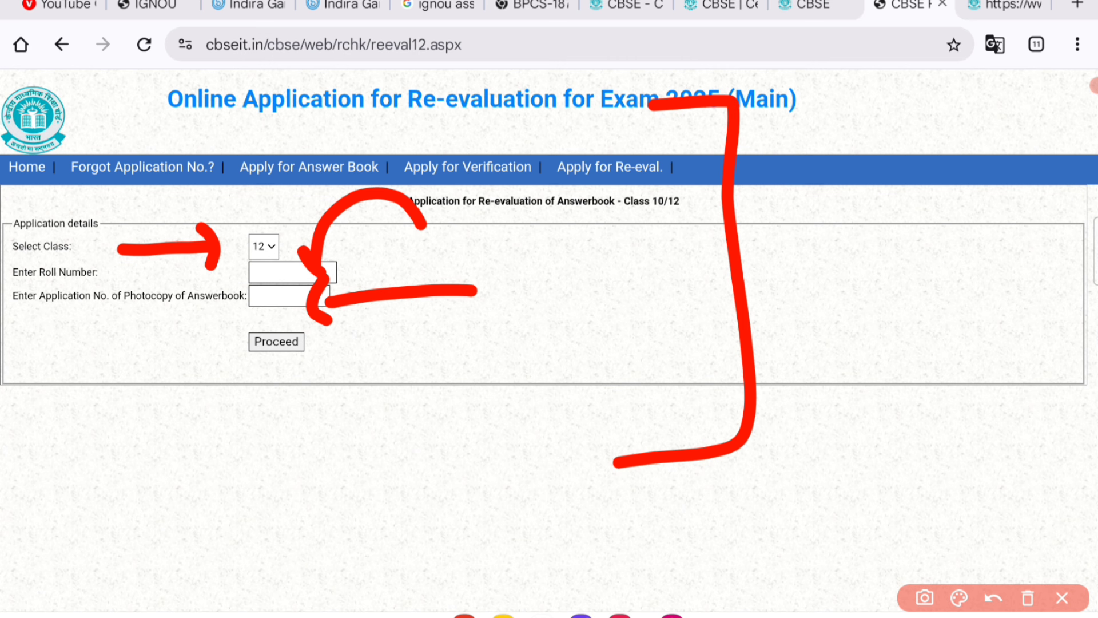
{"action": "left_click_drag", "start_coordinate": [246, 209], "coordinate": [300, 182]}
{"action": "left_click_drag", "start_coordinate": [379, 252], "coordinate": [452, 245]}
{"action": "left_click_drag", "start_coordinate": [42, 321], "coordinate": [91, 318]}
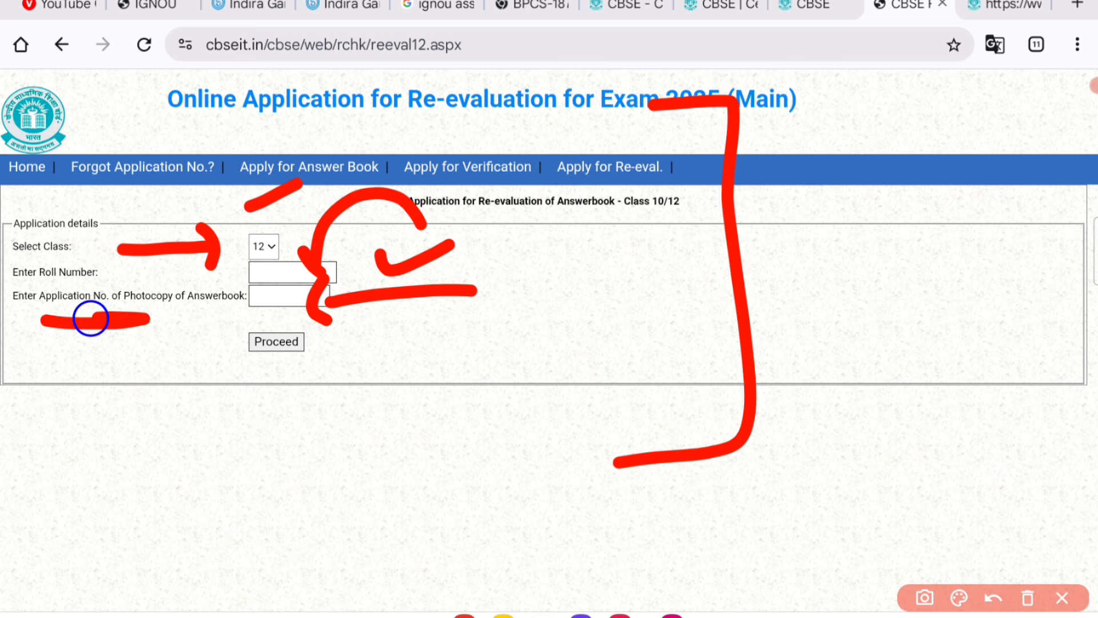
Step: Write a circled APP beside the form and clear all annotations
{"action": "mouse_move", "coordinate": [795, 266]}
{"action": "left_mouse_down"}
{"action": "mouse_move", "coordinate": [797, 139]}
{"action": "mouse_move", "coordinate": [856, 223]}
{"action": "left_mouse_up"}
{"action": "left_click_drag", "start_coordinate": [775, 217], "coordinate": [824, 188]}
{"action": "mouse_move", "coordinate": [878, 143]}
{"action": "left_mouse_down"}
{"action": "mouse_move", "coordinate": [898, 211]}
{"action": "mouse_move", "coordinate": [932, 164]}
{"action": "mouse_move", "coordinate": [953, 206]}
{"action": "left_mouse_up"}
{"action": "mouse_move", "coordinate": [979, 84]}
{"action": "left_mouse_down"}
{"action": "mouse_move", "coordinate": [947, 71]}
{"action": "mouse_move", "coordinate": [967, 81]}
{"action": "left_mouse_up"}
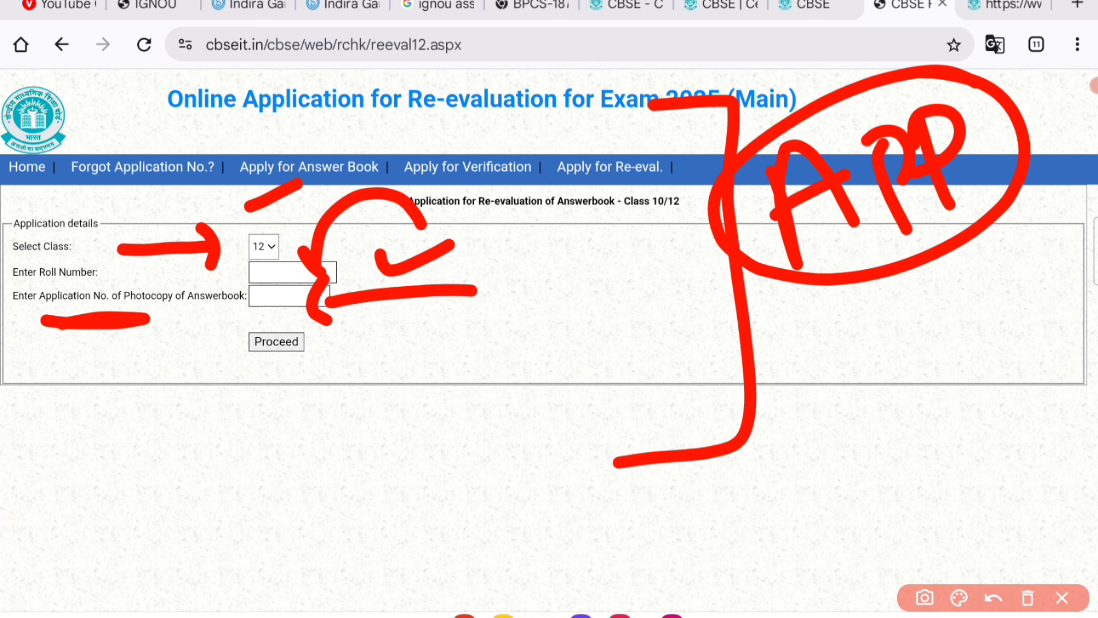
{"action": "left_click", "coordinate": [1028, 597]}
Step: Bracket the application form and circle the Proceed button with an arrow pointing up to it
{"action": "mouse_move", "coordinate": [423, 169]}
{"action": "left_mouse_down"}
{"action": "mouse_move", "coordinate": [535, 335]}
{"action": "mouse_move", "coordinate": [447, 361]}
{"action": "left_mouse_up"}
{"action": "mouse_move", "coordinate": [346, 339]}
{"action": "left_mouse_down"}
{"action": "mouse_move", "coordinate": [223, 412]}
{"action": "mouse_move", "coordinate": [294, 326]}
{"action": "left_mouse_up"}
{"action": "left_click_drag", "start_coordinate": [265, 382], "coordinate": [262, 506]}
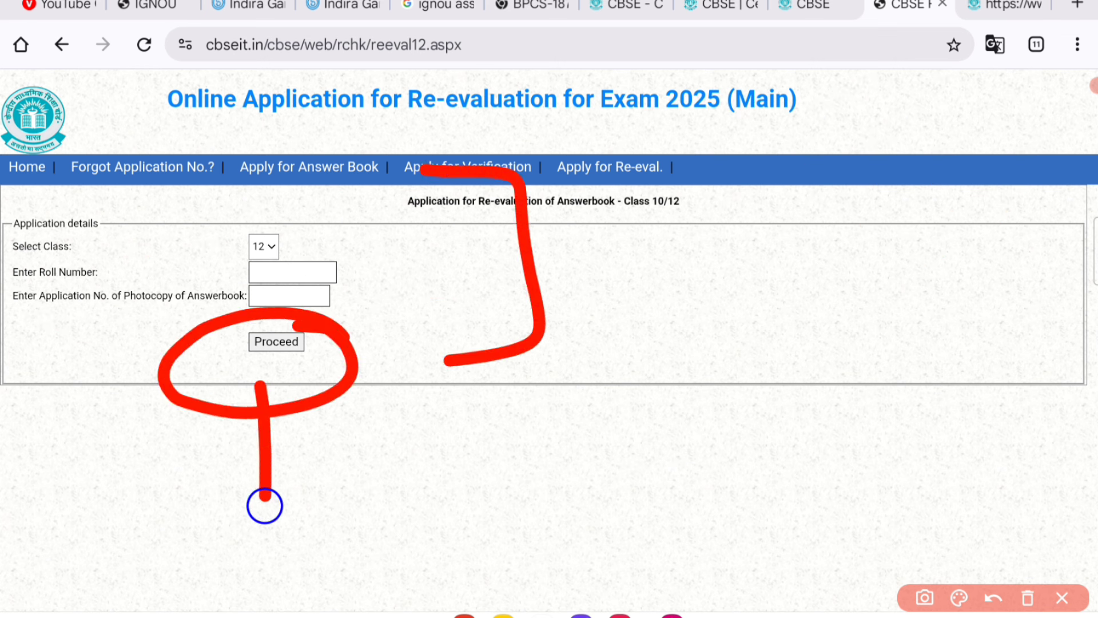
{"action": "left_click_drag", "start_coordinate": [215, 412], "coordinate": [328, 420]}
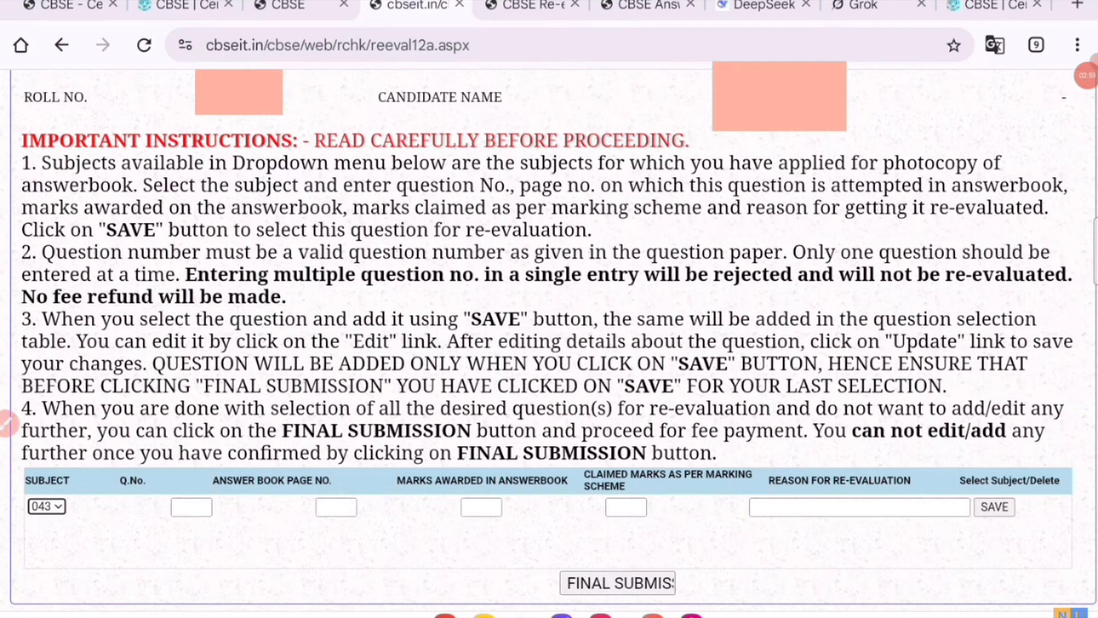
Step: Mark the important instructions with a tall bracket and circle the Subject dropdown in the question table
{"action": "mouse_move", "coordinate": [904, 104]}
{"action": "left_mouse_down"}
{"action": "mouse_move", "coordinate": [938, 103]}
{"action": "mouse_move", "coordinate": [949, 444]}
{"action": "mouse_move", "coordinate": [928, 448]}
{"action": "left_mouse_up"}
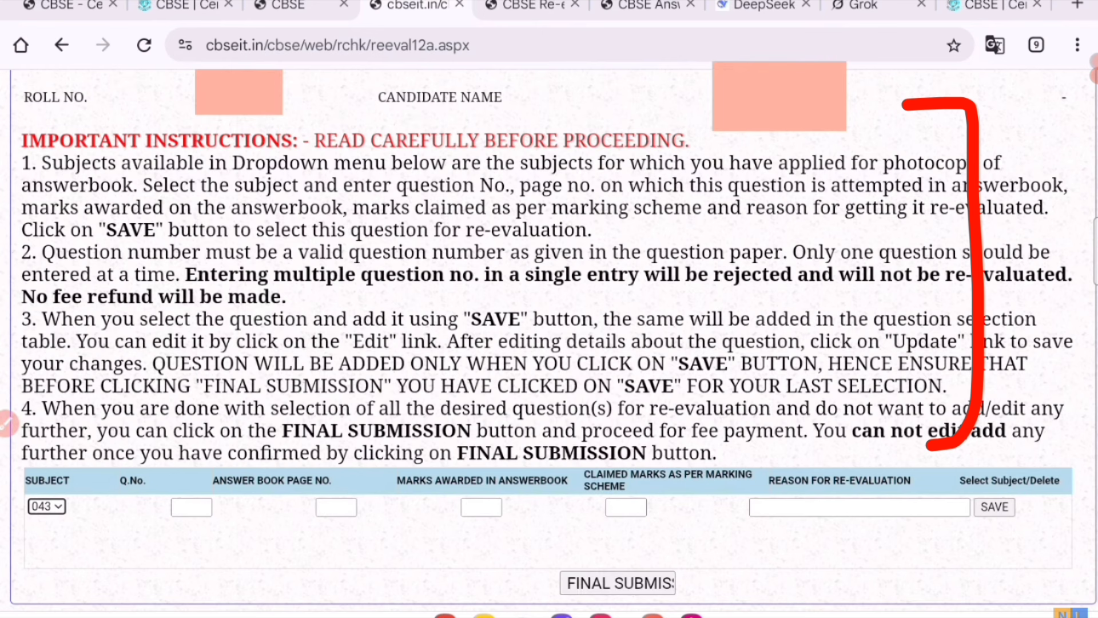
{"action": "left_click_drag", "start_coordinate": [402, 141], "coordinate": [468, 127]}
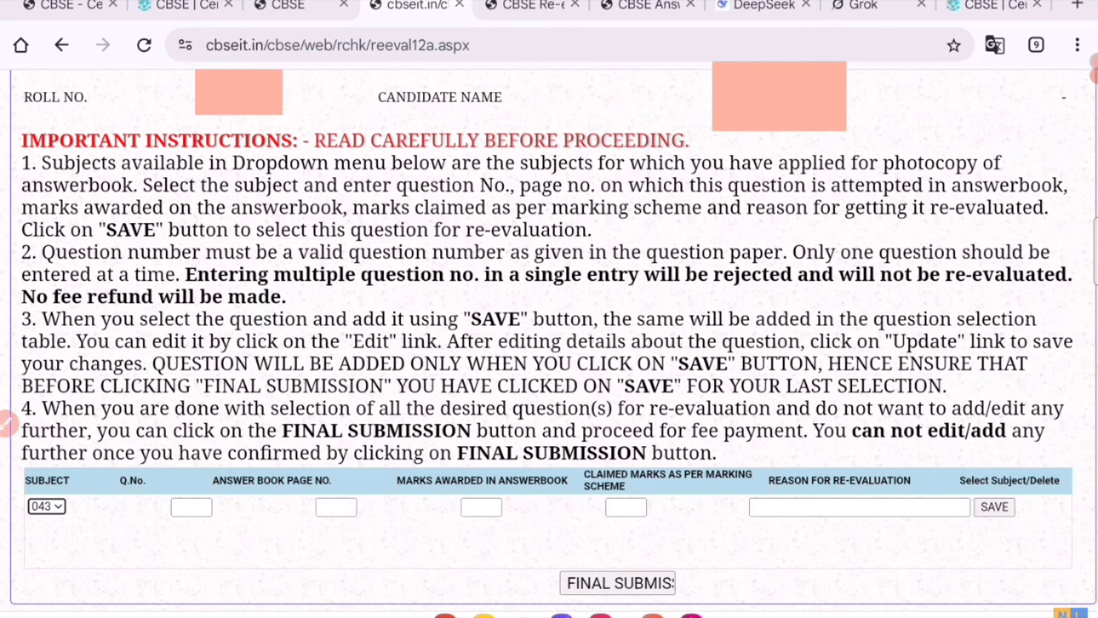
{"action": "mouse_move", "coordinate": [105, 458]}
{"action": "left_mouse_down"}
{"action": "mouse_move", "coordinate": [23, 475]}
{"action": "mouse_move", "coordinate": [109, 492]}
{"action": "left_mouse_up"}
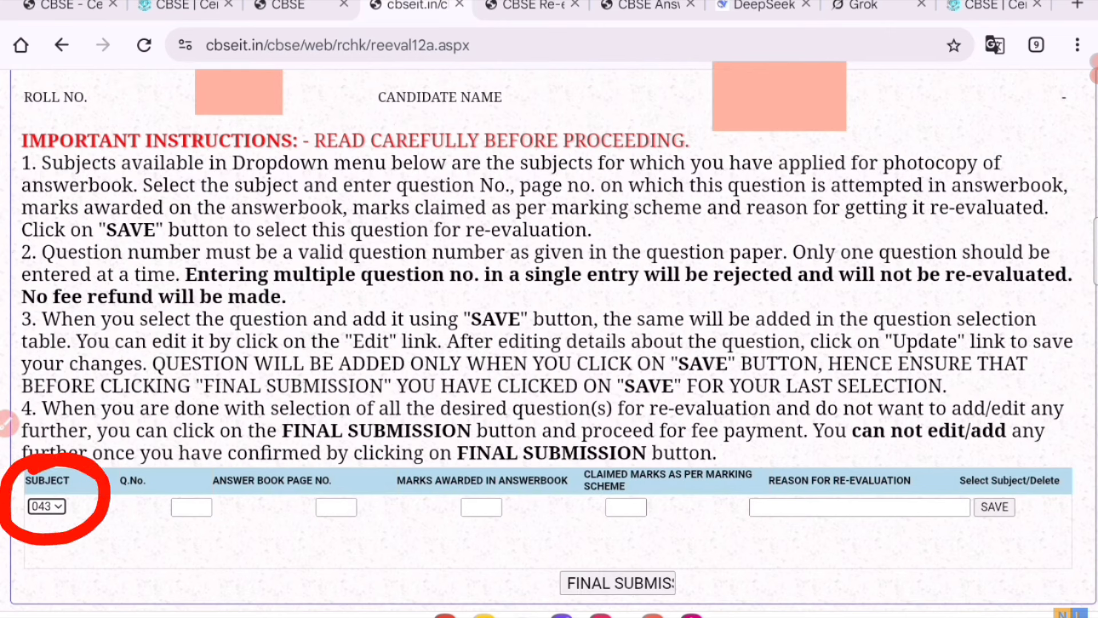
Step: Sketch a box with a smaller box inside over the instructions, and write a circled S and a circled M beside it
{"action": "mouse_move", "coordinate": [452, 182]}
{"action": "left_mouse_down"}
{"action": "mouse_move", "coordinate": [488, 388]}
{"action": "mouse_move", "coordinate": [790, 146]}
{"action": "mouse_move", "coordinate": [503, 404]}
{"action": "mouse_move", "coordinate": [501, 426]}
{"action": "left_mouse_up"}
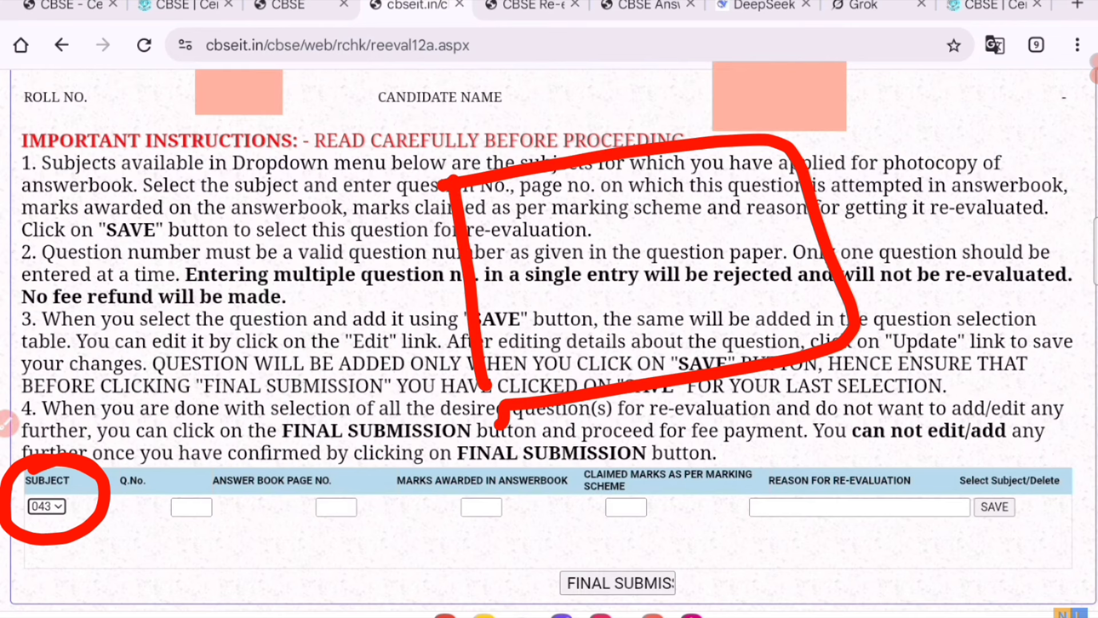
{"action": "mouse_move", "coordinate": [546, 252]}
{"action": "left_mouse_down"}
{"action": "mouse_move", "coordinate": [657, 238]}
{"action": "mouse_move", "coordinate": [543, 206]}
{"action": "mouse_move", "coordinate": [549, 280]}
{"action": "left_mouse_up"}
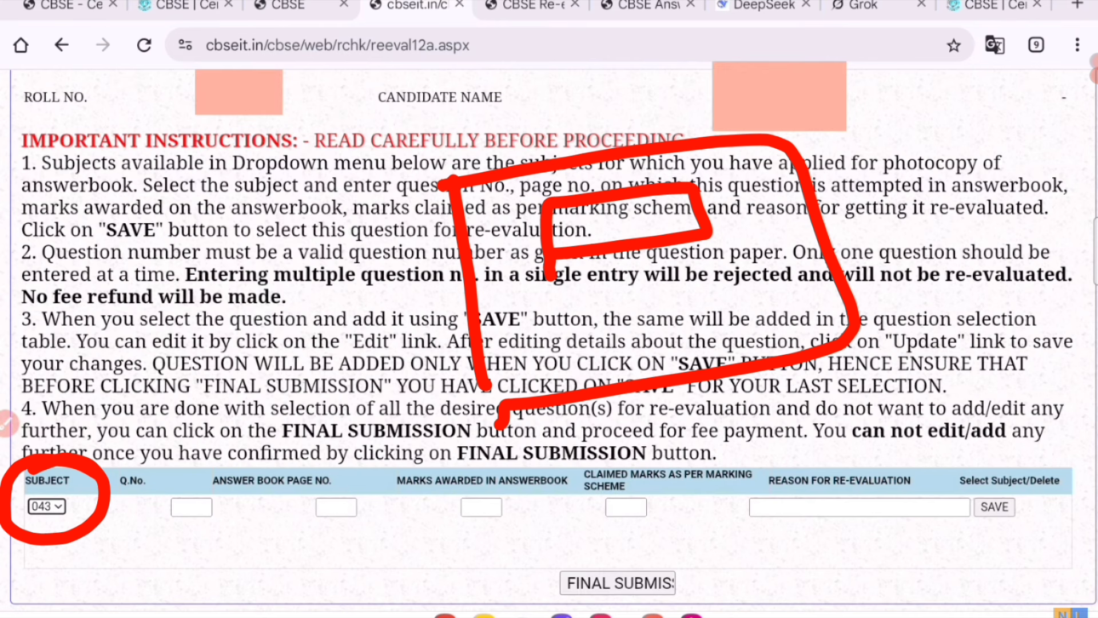
{"action": "mouse_move", "coordinate": [878, 125]}
{"action": "left_mouse_down"}
{"action": "mouse_move", "coordinate": [834, 211]}
{"action": "mouse_move", "coordinate": [927, 118]}
{"action": "mouse_move", "coordinate": [1005, 117]}
{"action": "left_mouse_up"}
{"action": "mouse_move", "coordinate": [883, 320]}
{"action": "left_mouse_down"}
{"action": "mouse_move", "coordinate": [888, 268]}
{"action": "mouse_move", "coordinate": [949, 241]}
{"action": "mouse_move", "coordinate": [993, 243]}
{"action": "left_mouse_up"}
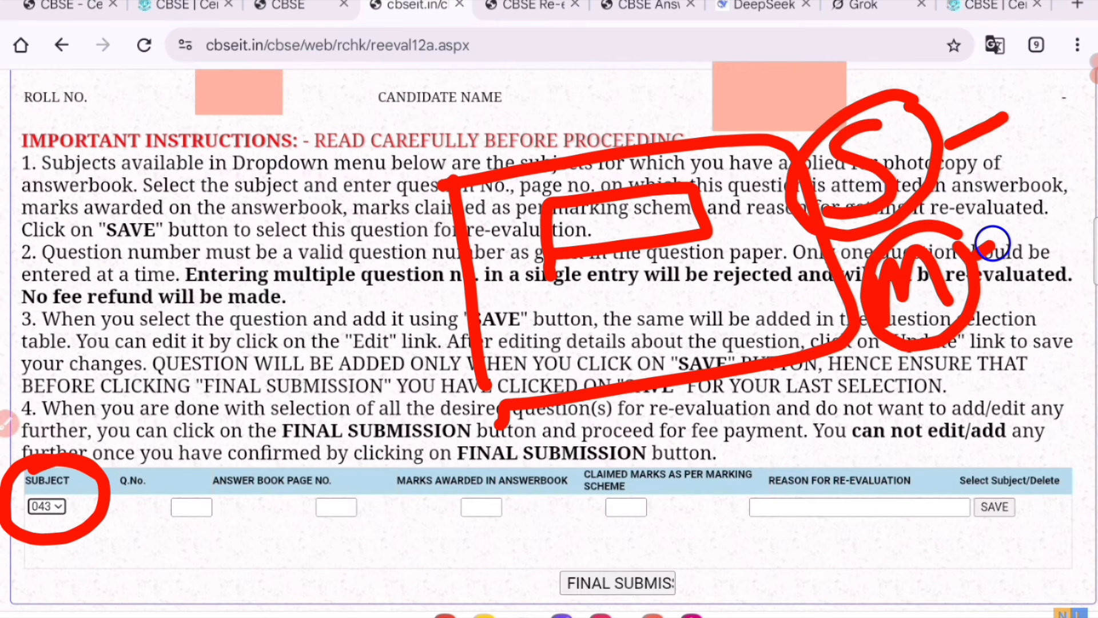
{"action": "left_click_drag", "start_coordinate": [29, 535], "coordinate": [37, 456]}
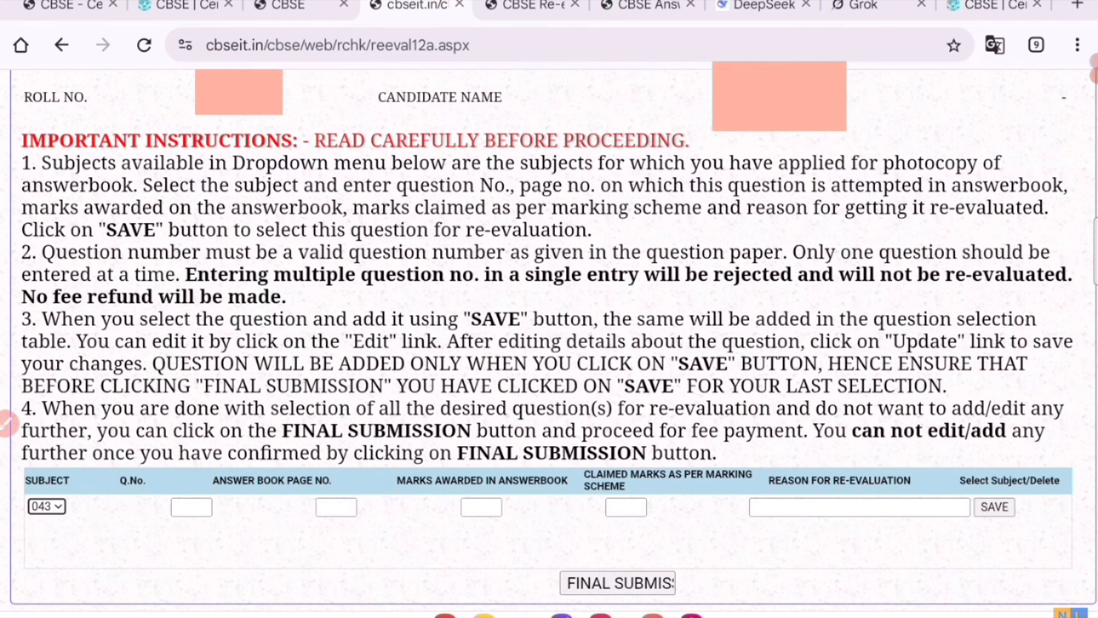
Step: Draw a large box with a circled S over the instructions and circle the Subject dropdown in the question table
{"action": "mouse_move", "coordinate": [375, 110]}
{"action": "left_mouse_down"}
{"action": "mouse_move", "coordinate": [794, 86]}
{"action": "mouse_move", "coordinate": [554, 385]}
{"action": "mouse_move", "coordinate": [356, 106]}
{"action": "left_mouse_up"}
{"action": "mouse_move", "coordinate": [112, 480]}
{"action": "left_mouse_down"}
{"action": "mouse_move", "coordinate": [38, 476]}
{"action": "mouse_move", "coordinate": [106, 475]}
{"action": "left_mouse_up"}
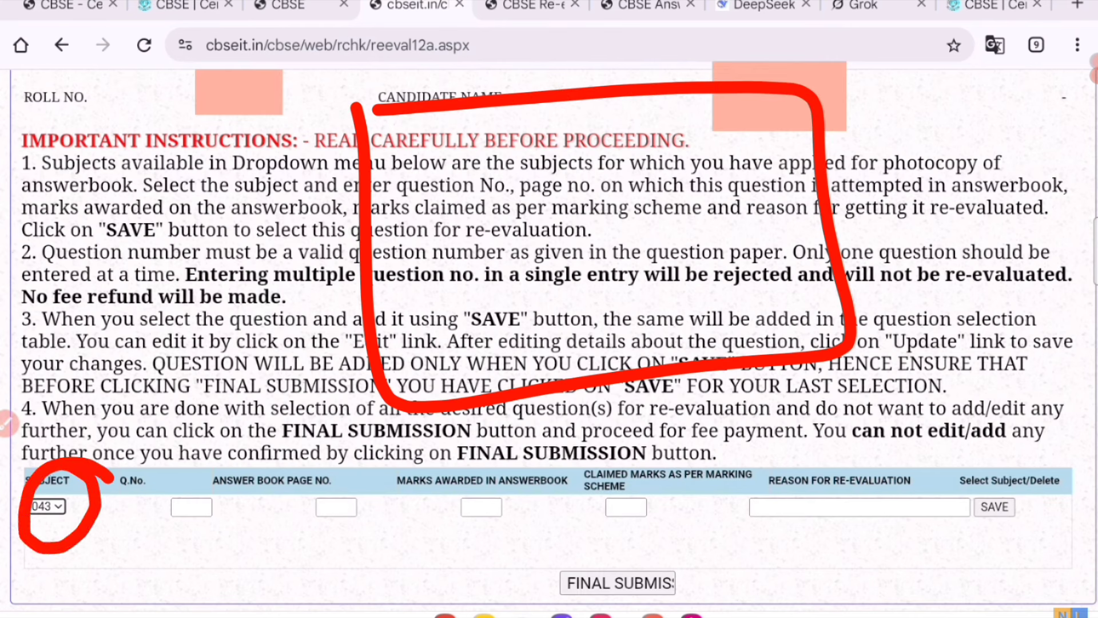
{"action": "left_click_drag", "start_coordinate": [426, 187], "coordinate": [381, 280]}
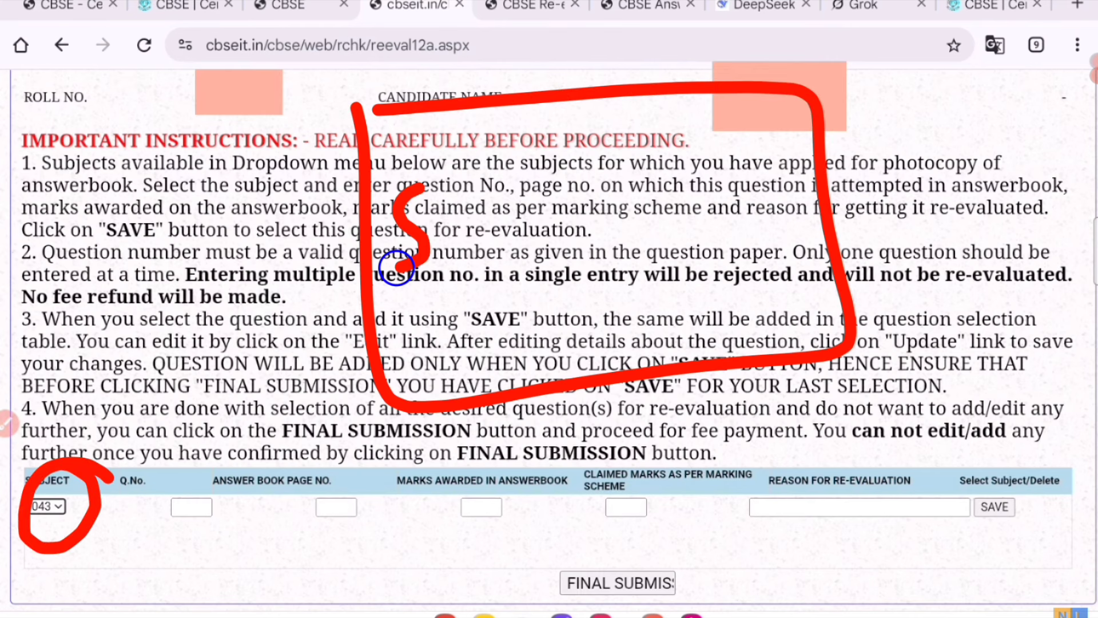
{"action": "mouse_move", "coordinate": [480, 206]}
{"action": "left_mouse_down"}
{"action": "mouse_move", "coordinate": [335, 275]}
{"action": "mouse_move", "coordinate": [440, 159]}
{"action": "left_mouse_up"}
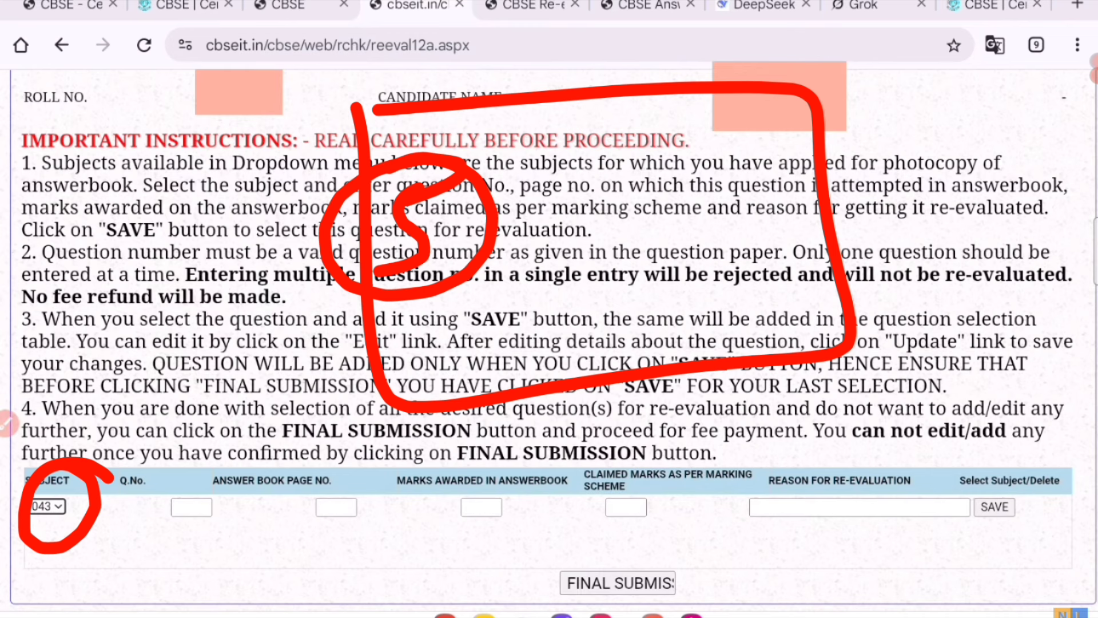
Step: Draw arrows to the Q.No. and Answer Book Page No. fields, and retrace the S and the large box
{"action": "mouse_move", "coordinate": [165, 370]}
{"action": "left_mouse_down"}
{"action": "mouse_move", "coordinate": [150, 485]}
{"action": "mouse_move", "coordinate": [197, 463]}
{"action": "left_mouse_up"}
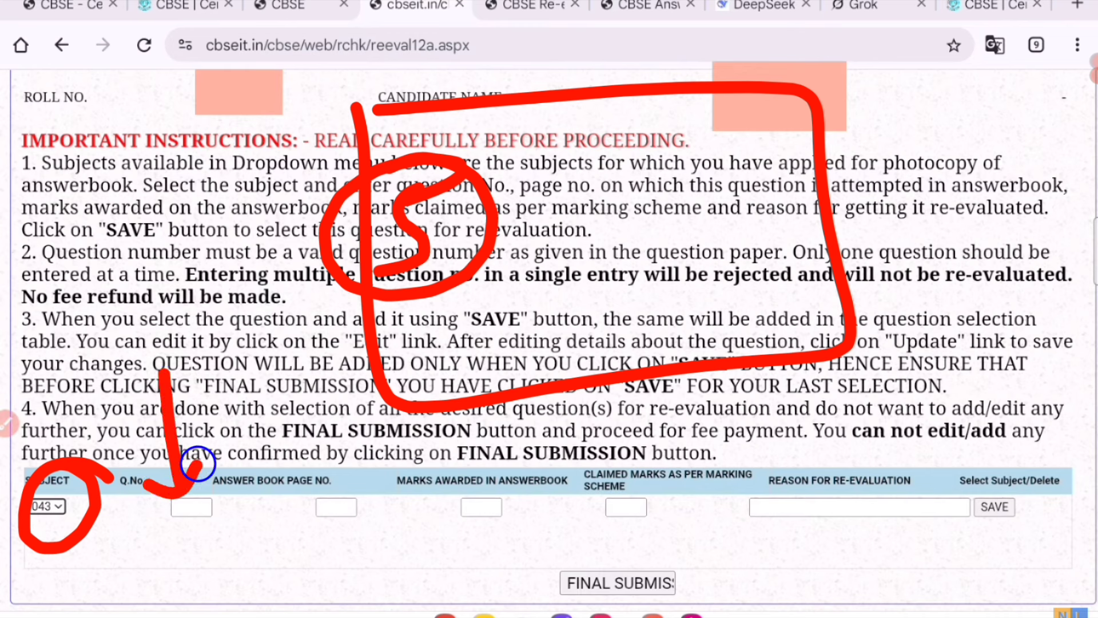
{"action": "mouse_move", "coordinate": [227, 557]}
{"action": "left_mouse_down"}
{"action": "mouse_move", "coordinate": [315, 520]}
{"action": "mouse_move", "coordinate": [316, 533]}
{"action": "left_mouse_up"}
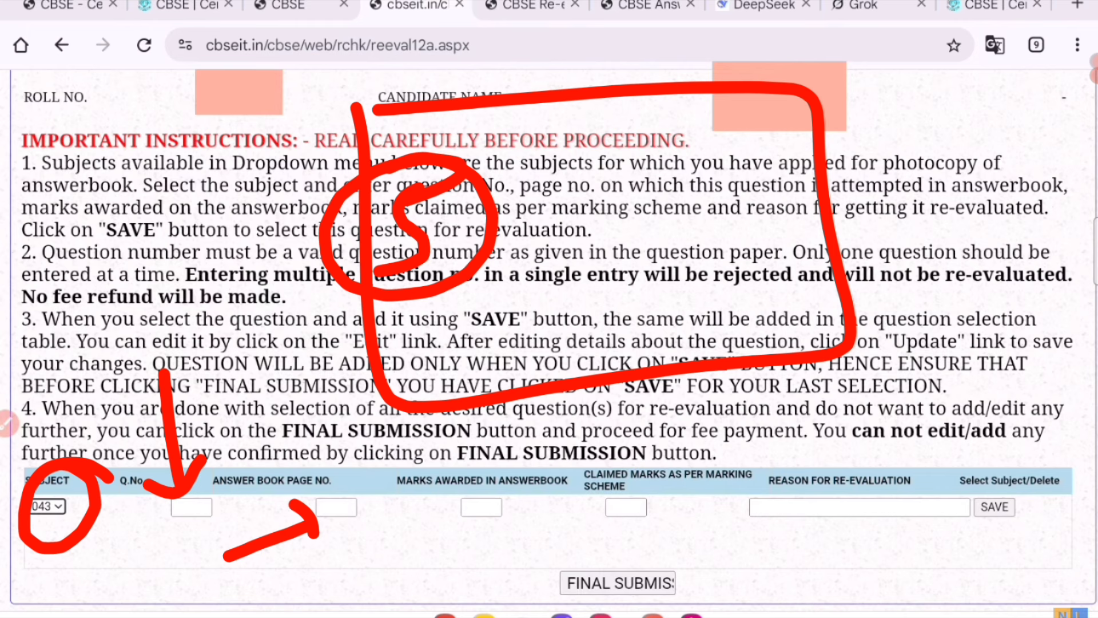
{"action": "mouse_move", "coordinate": [415, 197]}
{"action": "left_mouse_down"}
{"action": "mouse_move", "coordinate": [399, 247]}
{"action": "mouse_move", "coordinate": [350, 290]}
{"action": "left_mouse_up"}
{"action": "left_click_drag", "start_coordinate": [359, 125], "coordinate": [390, 397]}
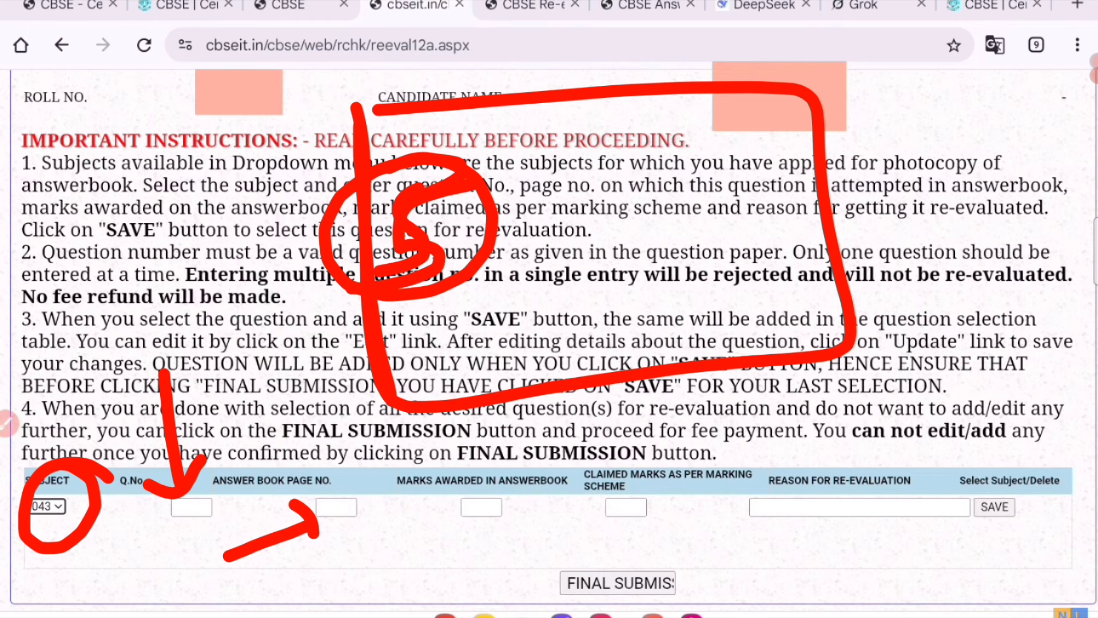
{"action": "mouse_move", "coordinate": [336, 141]}
{"action": "left_mouse_down"}
{"action": "mouse_move", "coordinate": [816, 139]}
{"action": "mouse_move", "coordinate": [381, 409]}
{"action": "left_mouse_up"}
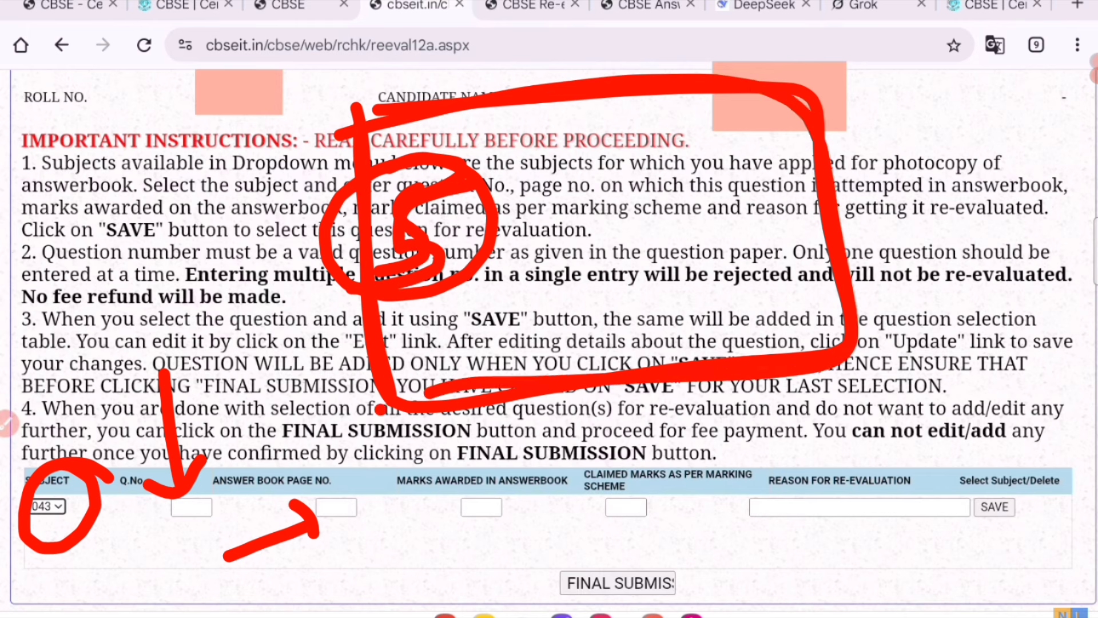
Step: Add a small box inside the upper edge of the large box and circle the Answer Book Page No. field
{"action": "left_click_drag", "start_coordinate": [652, 127], "coordinate": [731, 96]}
{"action": "mouse_move", "coordinate": [642, 98]}
{"action": "left_mouse_down"}
{"action": "mouse_move", "coordinate": [647, 128]}
{"action": "mouse_move", "coordinate": [738, 136]}
{"action": "left_mouse_up"}
{"action": "mouse_move", "coordinate": [315, 532]}
{"action": "left_mouse_down"}
{"action": "mouse_move", "coordinate": [331, 466]}
{"action": "mouse_move", "coordinate": [320, 472]}
{"action": "left_mouse_up"}
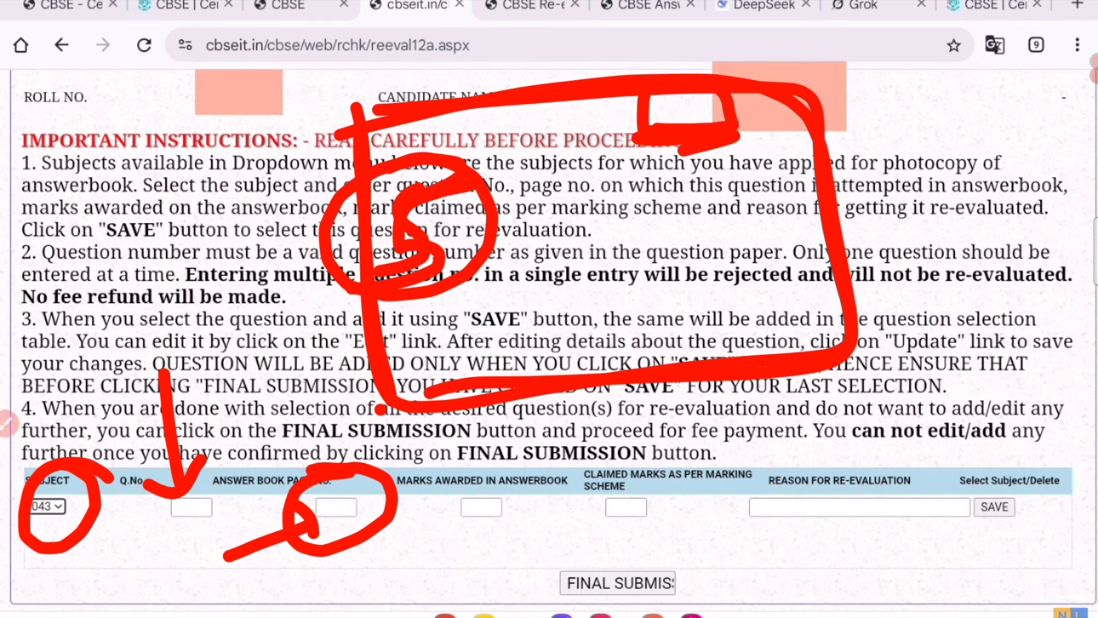
Step: Mark the Marks Awarded in Answerbook field with an arrow and an underline, and write a circled 2 inside the large box
{"action": "mouse_move", "coordinate": [523, 415]}
{"action": "left_mouse_down"}
{"action": "mouse_move", "coordinate": [495, 489]}
{"action": "mouse_move", "coordinate": [529, 475]}
{"action": "left_mouse_up"}
{"action": "left_click_drag", "start_coordinate": [452, 535], "coordinate": [518, 528]}
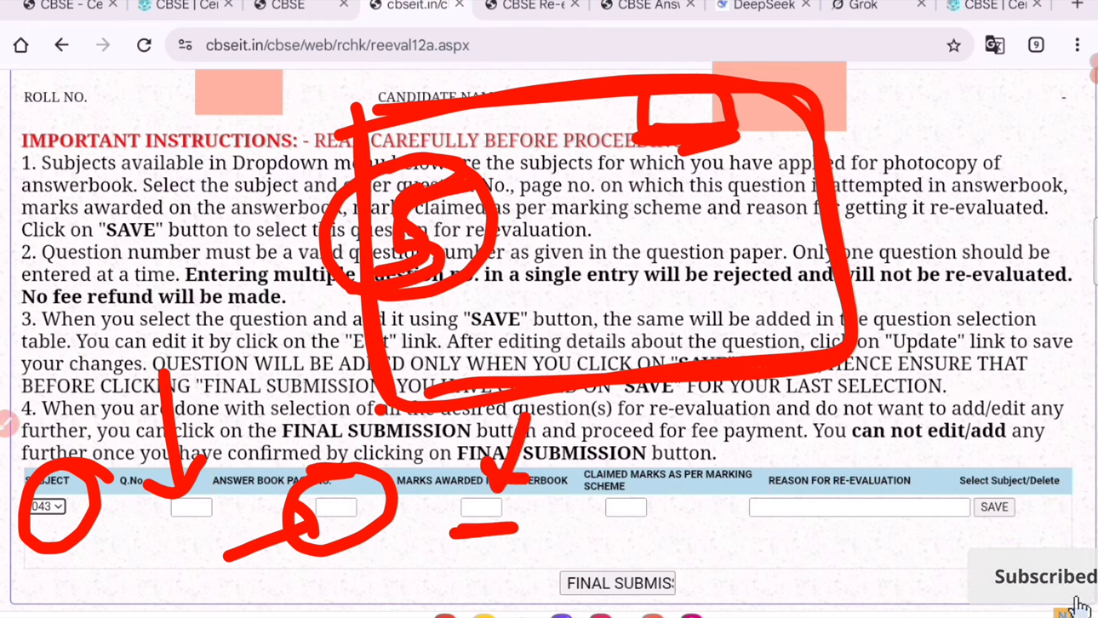
{"action": "left_click_drag", "start_coordinate": [581, 198], "coordinate": [626, 234]}
{"action": "mouse_move", "coordinate": [652, 172]}
{"action": "left_mouse_down"}
{"action": "mouse_move", "coordinate": [667, 240]}
{"action": "mouse_move", "coordinate": [606, 169]}
{"action": "left_mouse_up"}
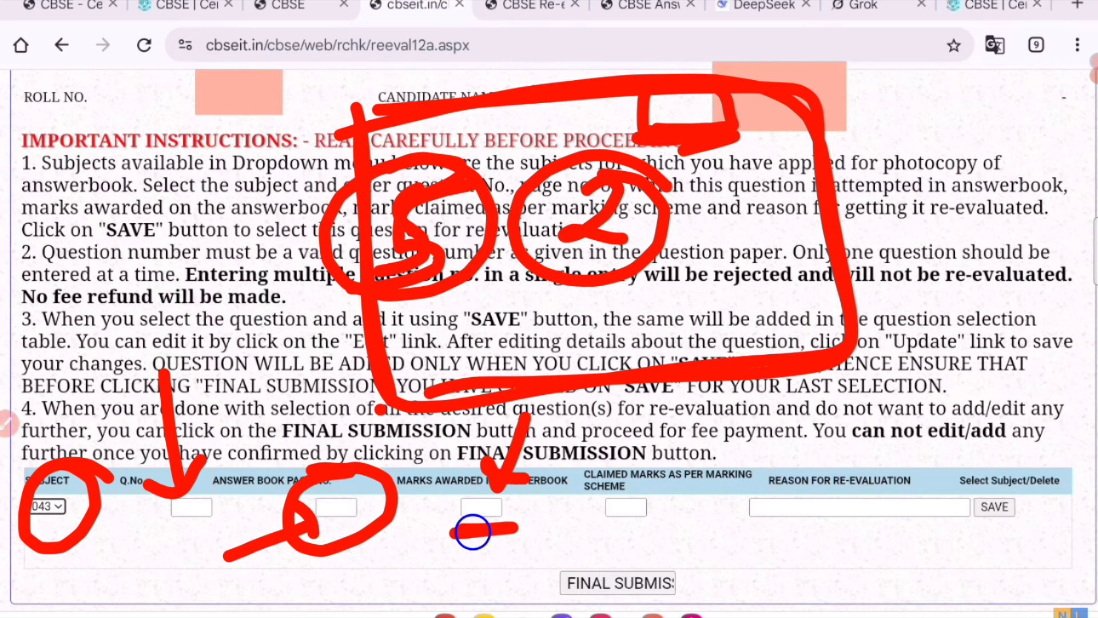
Step: Circle the Claimed Marks field with an arrow to it, and write a circled 3 beside the large box with an arrow towards it
{"action": "left_click_drag", "start_coordinate": [647, 478], "coordinate": [686, 487]}
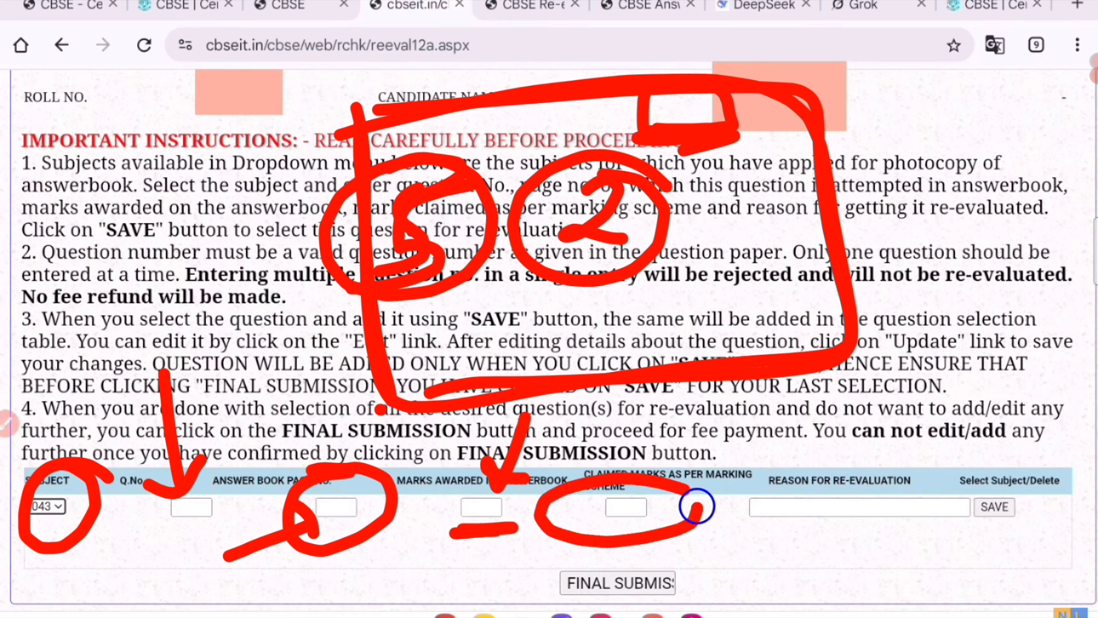
{"action": "left_click_drag", "start_coordinate": [760, 395], "coordinate": [660, 495]}
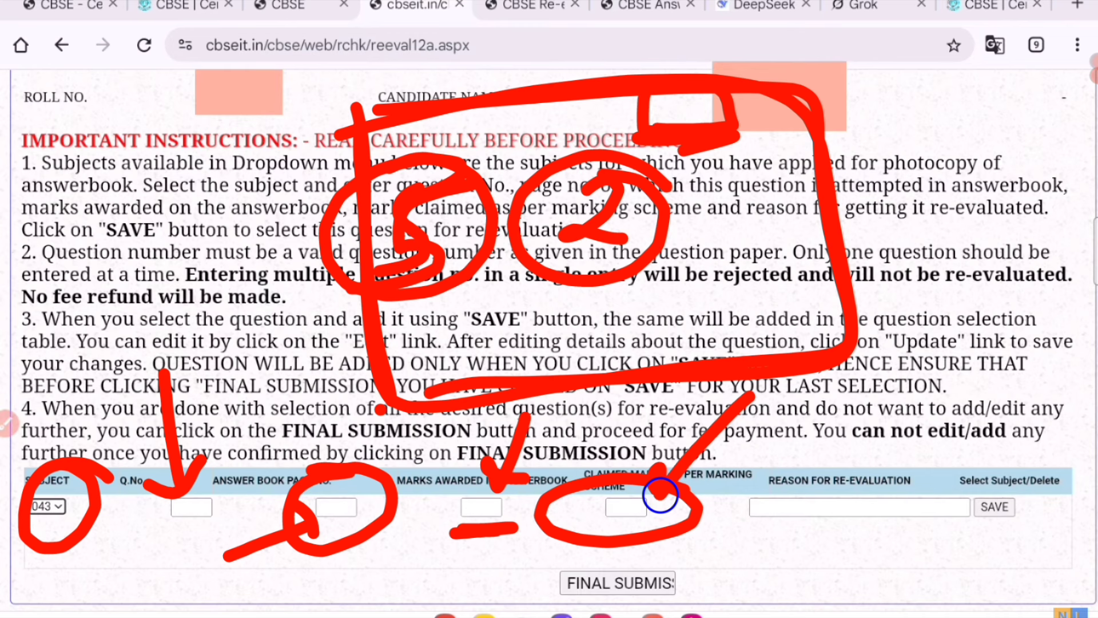
{"action": "left_click_drag", "start_coordinate": [675, 201], "coordinate": [846, 195]}
{"action": "left_click_drag", "start_coordinate": [789, 152], "coordinate": [841, 183]}
{"action": "mouse_move", "coordinate": [898, 163]}
{"action": "left_mouse_down"}
{"action": "mouse_move", "coordinate": [914, 184]}
{"action": "mouse_move", "coordinate": [864, 255]}
{"action": "mouse_move", "coordinate": [925, 130]}
{"action": "left_mouse_up"}
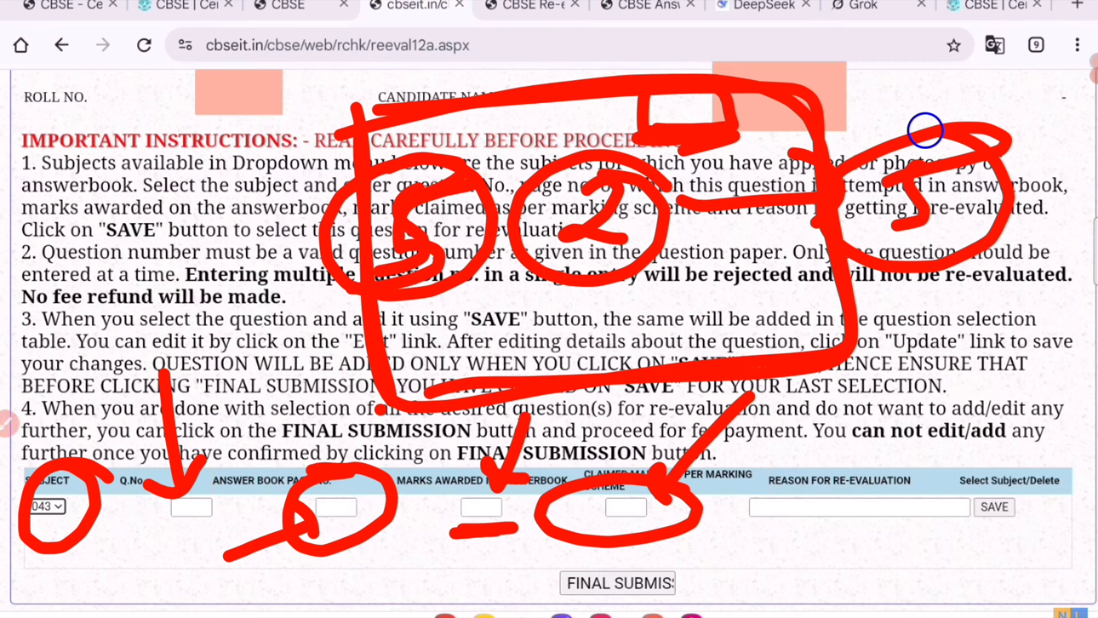
Step: Clear the annotations, circle the Reason for Re-evaluation field with an arrow to it, and draw a large box over the instructions
{"action": "left_click", "coordinate": [918, 469]}
{"action": "left_click_drag", "start_coordinate": [832, 454], "coordinate": [708, 513]}
{"action": "left_click_drag", "start_coordinate": [902, 336], "coordinate": [865, 476]}
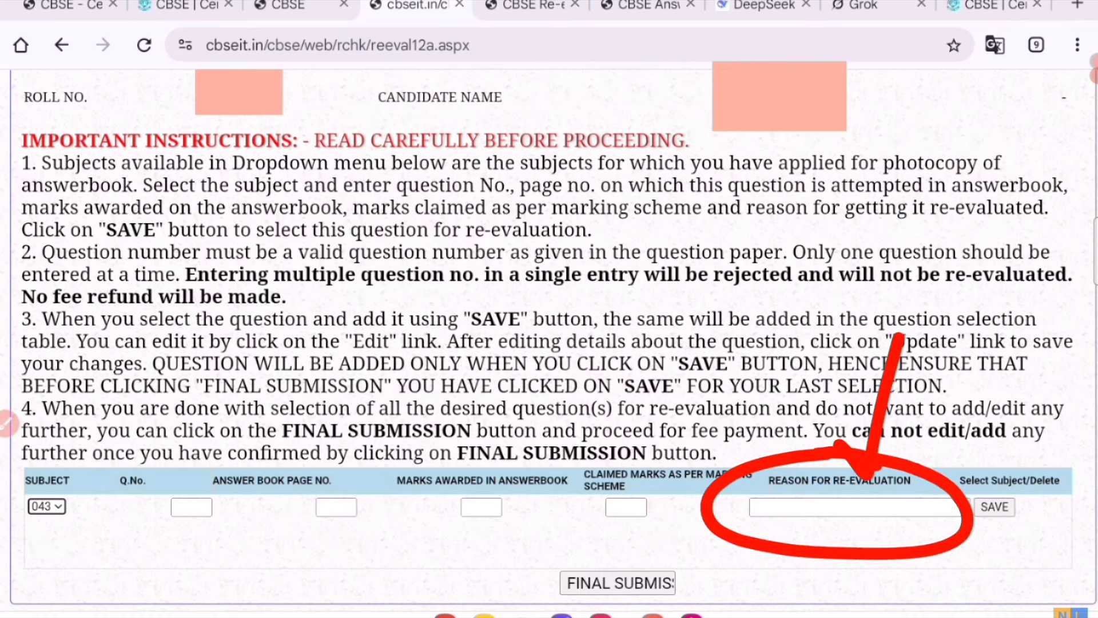
{"action": "mouse_move", "coordinate": [345, 167]}
{"action": "left_mouse_down"}
{"action": "mouse_move", "coordinate": [358, 216]}
{"action": "mouse_move", "coordinate": [364, 383]}
{"action": "left_mouse_up"}
{"action": "mouse_move", "coordinate": [329, 188]}
{"action": "left_mouse_down"}
{"action": "mouse_move", "coordinate": [645, 152]}
{"action": "mouse_move", "coordinate": [384, 381]}
{"action": "left_mouse_up"}
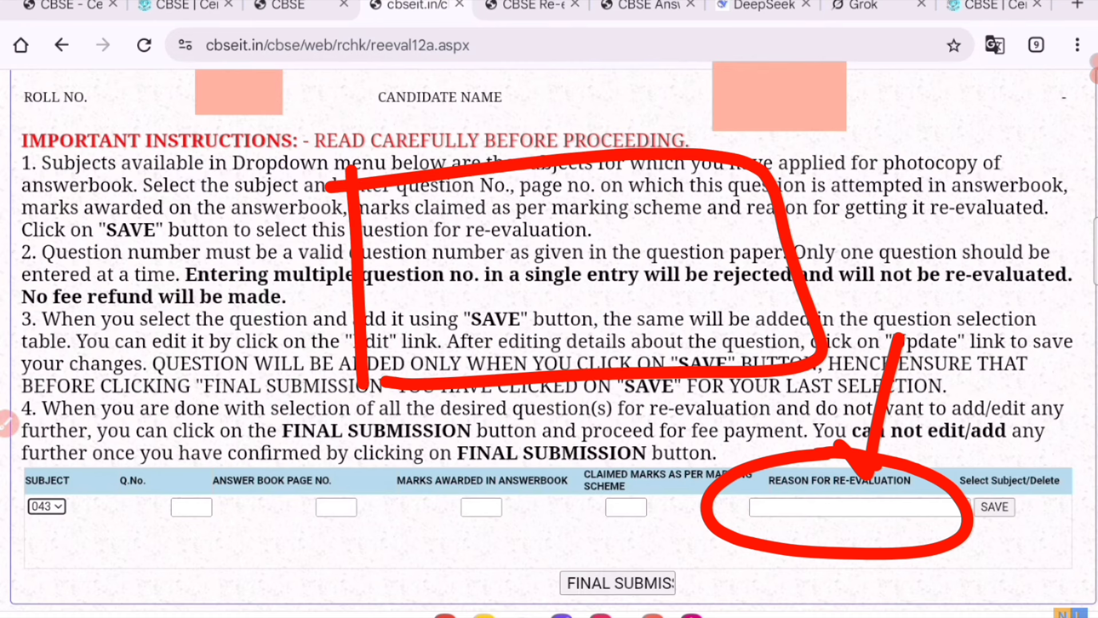
Step: Underline the Reason for Re-evaluation field, and mark the SAVE button with a circle and an arrow before clearing the annotations
{"action": "left_click_drag", "start_coordinate": [793, 525], "coordinate": [927, 522]}
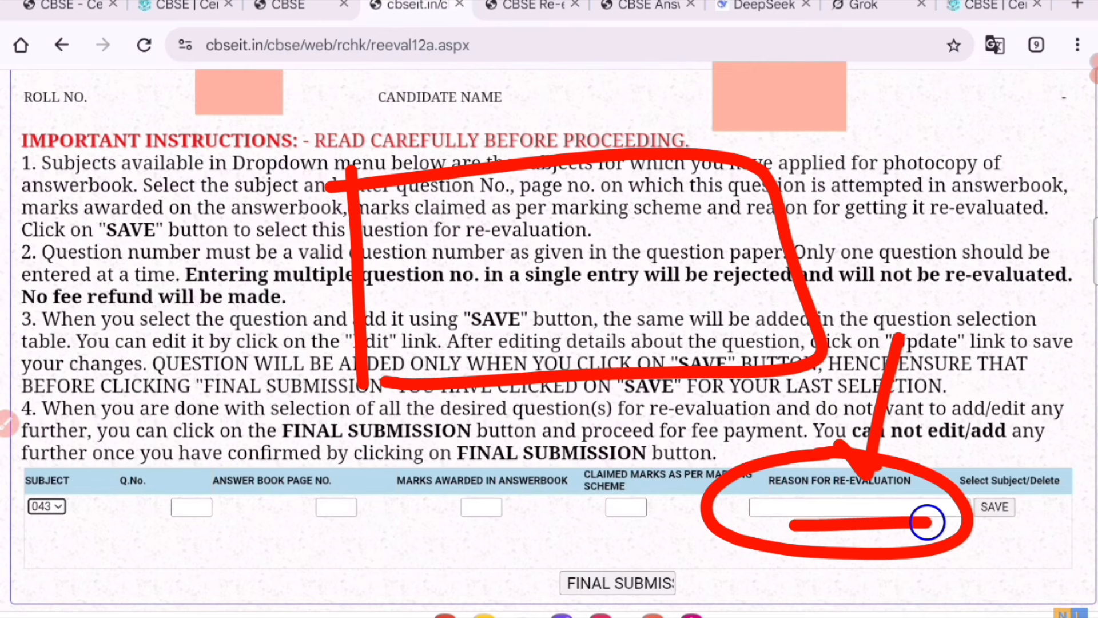
{"action": "left_click_drag", "start_coordinate": [928, 521], "coordinate": [747, 534]}
{"action": "mouse_move", "coordinate": [1024, 475]}
{"action": "left_mouse_down"}
{"action": "mouse_move", "coordinate": [988, 549]}
{"action": "mouse_move", "coordinate": [1029, 478]}
{"action": "left_mouse_up"}
{"action": "left_click_drag", "start_coordinate": [1056, 389], "coordinate": [1008, 470]}
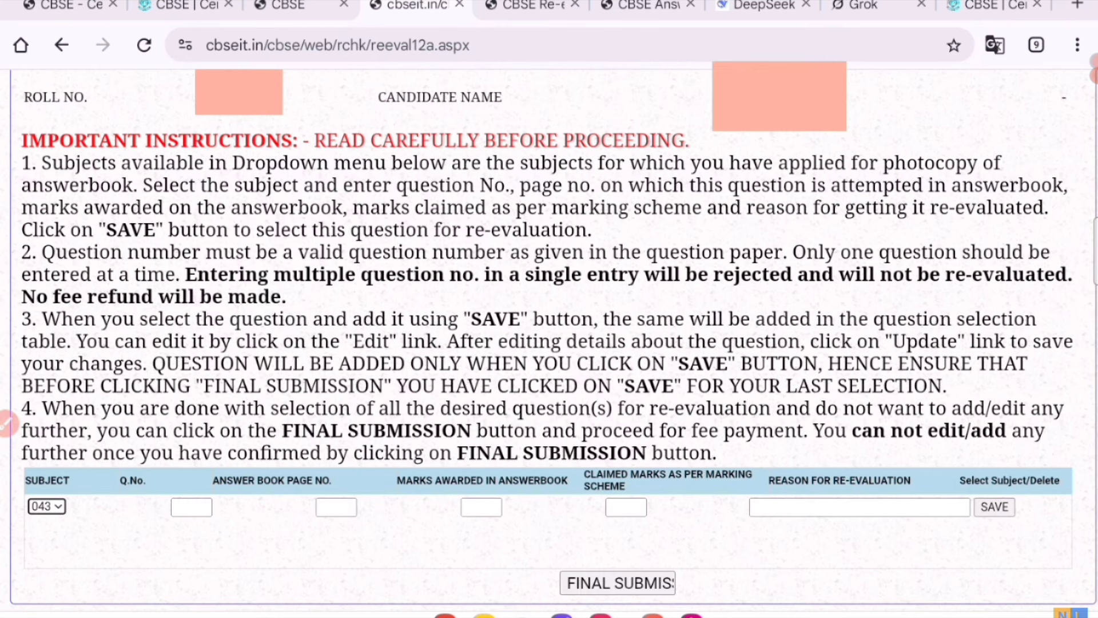
Step: Sketch a large box with a circled M inside over the instructions, and write a circled S beside it
{"action": "mouse_move", "coordinate": [466, 177]}
{"action": "left_mouse_down"}
{"action": "mouse_move", "coordinate": [483, 207]}
{"action": "mouse_move", "coordinate": [515, 395]}
{"action": "left_mouse_up"}
{"action": "mouse_move", "coordinate": [443, 177]}
{"action": "left_mouse_down"}
{"action": "mouse_move", "coordinate": [599, 147]}
{"action": "mouse_move", "coordinate": [910, 302]}
{"action": "mouse_move", "coordinate": [427, 407]}
{"action": "left_mouse_up"}
{"action": "mouse_move", "coordinate": [629, 188]}
{"action": "left_mouse_down"}
{"action": "mouse_move", "coordinate": [635, 214]}
{"action": "mouse_move", "coordinate": [704, 234]}
{"action": "mouse_move", "coordinate": [744, 263]}
{"action": "left_mouse_up"}
{"action": "mouse_move", "coordinate": [755, 189]}
{"action": "left_mouse_down"}
{"action": "mouse_move", "coordinate": [569, 229]}
{"action": "mouse_move", "coordinate": [695, 140]}
{"action": "left_mouse_up"}
{"action": "left_click_drag", "start_coordinate": [444, 213], "coordinate": [527, 203]}
{"action": "mouse_move", "coordinate": [216, 249]}
{"action": "left_mouse_down"}
{"action": "mouse_move", "coordinate": [247, 105]}
{"action": "mouse_move", "coordinate": [314, 118]}
{"action": "left_mouse_up"}
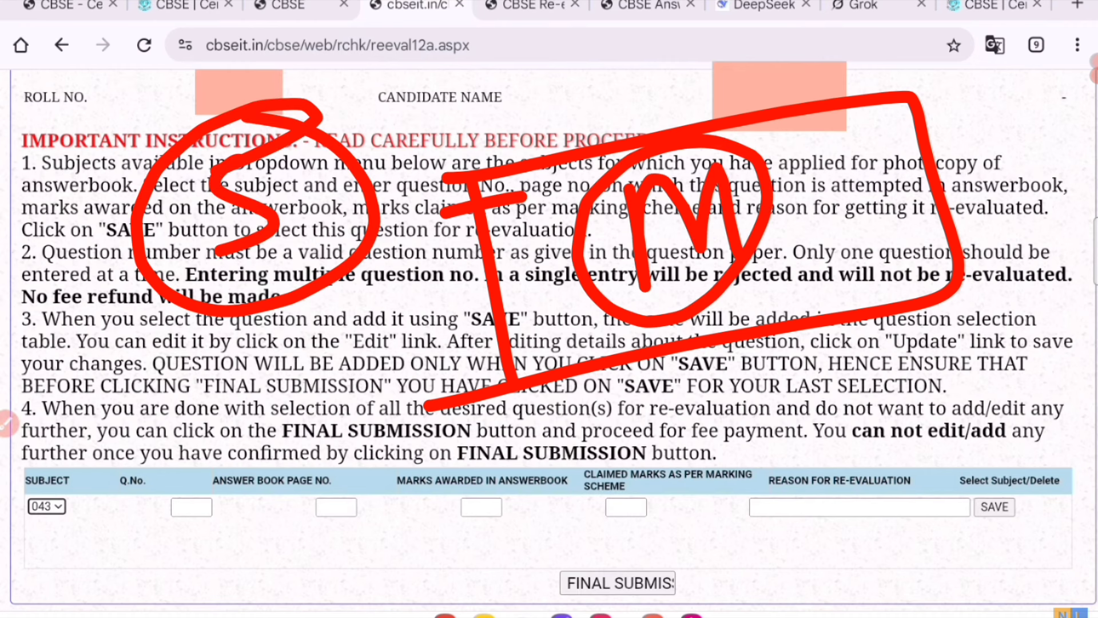
Step: Circle the Subject dropdown, draw arrows to the Q.No. and Answer Book Page No. fields, and circle the large box's upper corner
{"action": "mouse_move", "coordinate": [86, 471]}
{"action": "left_mouse_down"}
{"action": "mouse_move", "coordinate": [23, 553]}
{"action": "mouse_move", "coordinate": [75, 515]}
{"action": "left_mouse_up"}
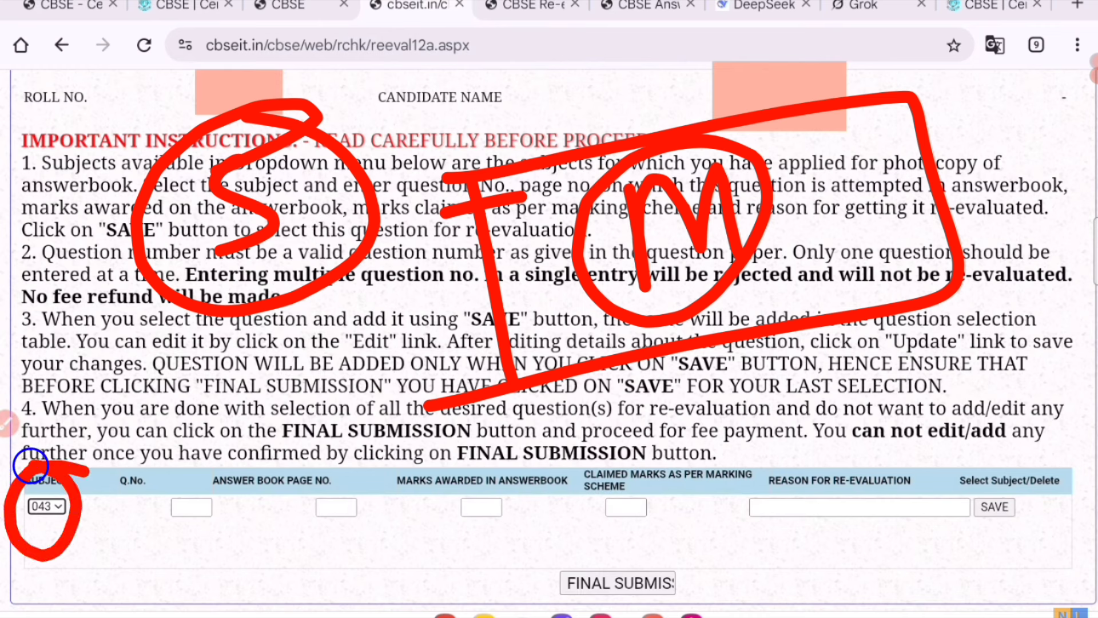
{"action": "left_click_drag", "start_coordinate": [243, 384], "coordinate": [198, 476]}
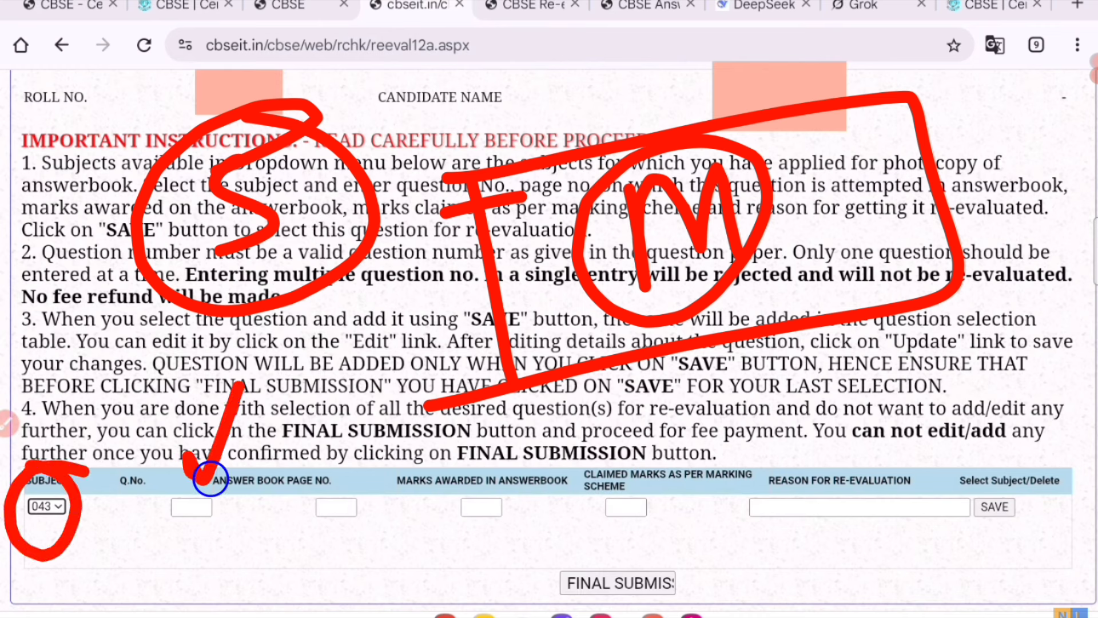
{"action": "left_click_drag", "start_coordinate": [416, 362], "coordinate": [357, 492]}
{"action": "left_click_drag", "start_coordinate": [342, 453], "coordinate": [356, 483]}
{"action": "left_click_drag", "start_coordinate": [846, 122], "coordinate": [902, 117]}
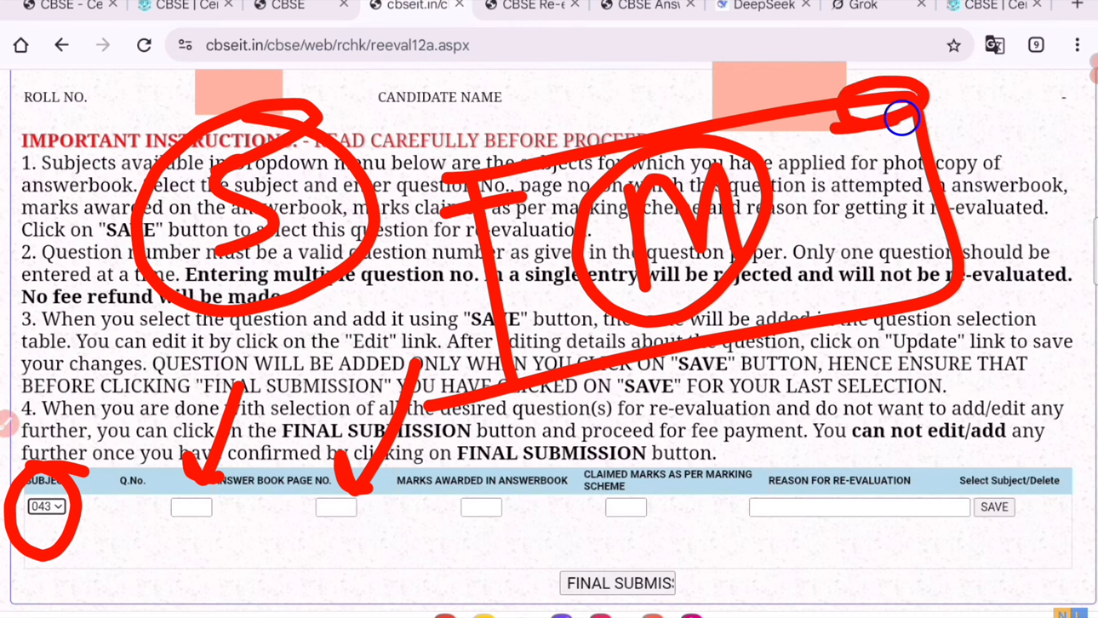
Step: Mark the Marks Awarded, Claimed Marks and Reason for Re-evaluation fields with arrows, circle the SAVE button, and clear the annotations
{"action": "left_click_drag", "start_coordinate": [584, 387], "coordinate": [511, 490]}
{"action": "left_click_drag", "start_coordinate": [502, 461], "coordinate": [534, 484]}
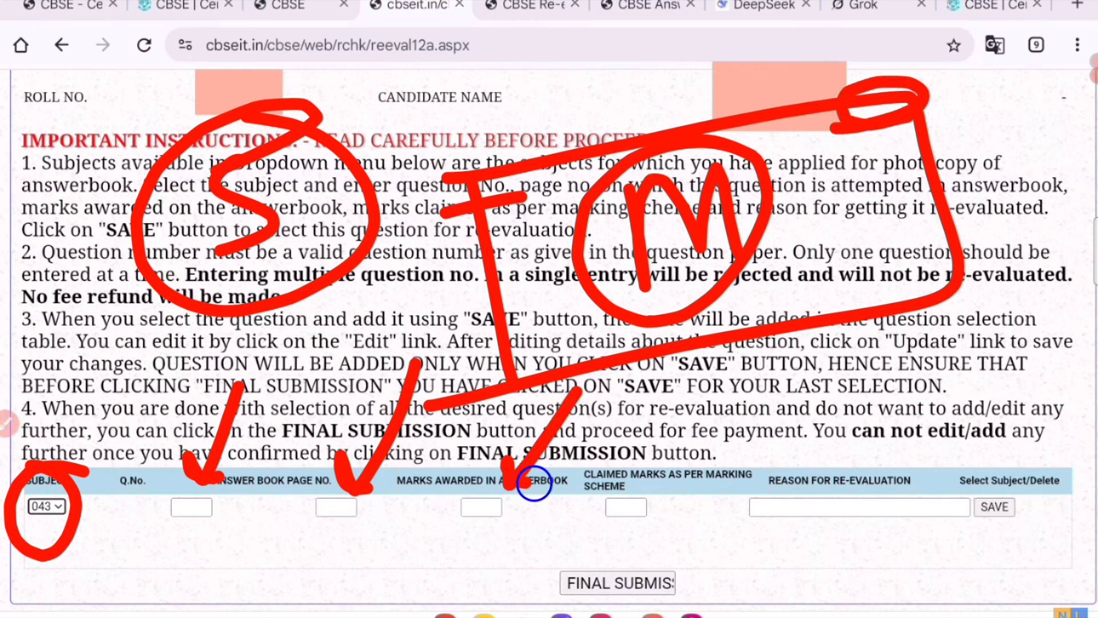
{"action": "mouse_move", "coordinate": [732, 380]}
{"action": "left_mouse_down"}
{"action": "mouse_move", "coordinate": [653, 485]}
{"action": "mouse_move", "coordinate": [684, 480]}
{"action": "left_mouse_up"}
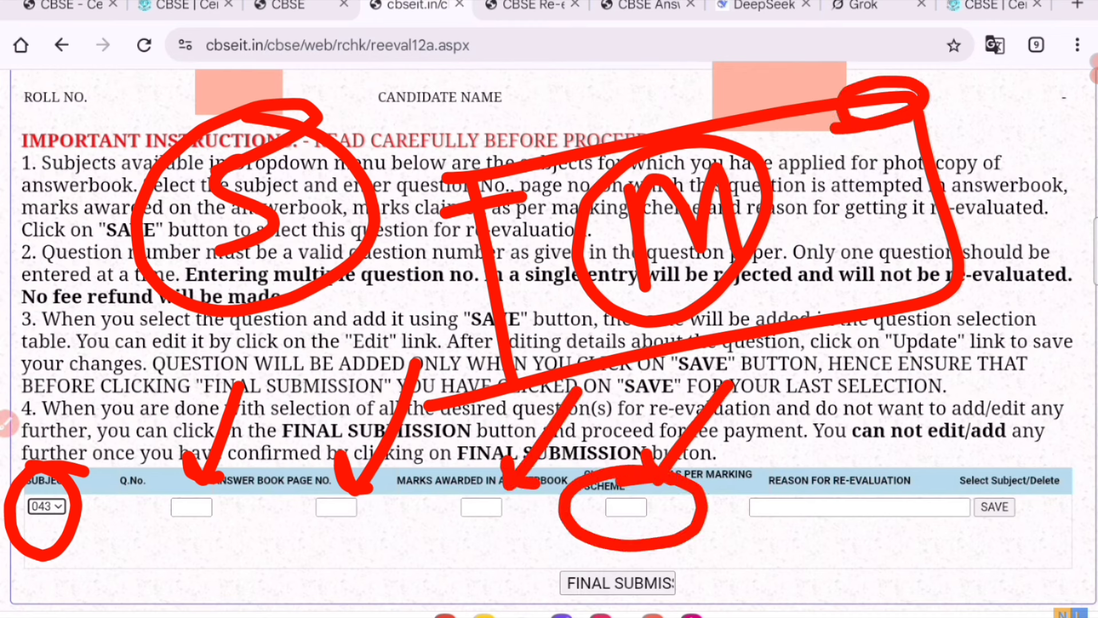
{"action": "left_click_drag", "start_coordinate": [924, 355], "coordinate": [871, 475]}
{"action": "left_click_drag", "start_coordinate": [861, 447], "coordinate": [910, 476]}
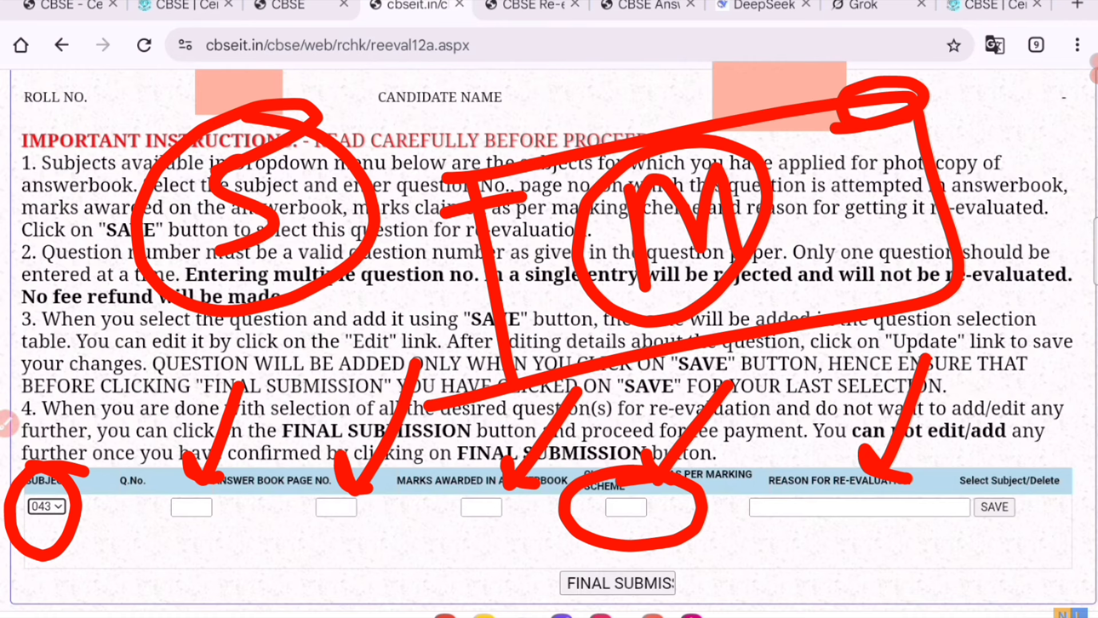
{"action": "mouse_move", "coordinate": [1007, 468]}
{"action": "left_mouse_down"}
{"action": "mouse_move", "coordinate": [944, 509]}
{"action": "mouse_move", "coordinate": [1019, 465]}
{"action": "left_mouse_up"}
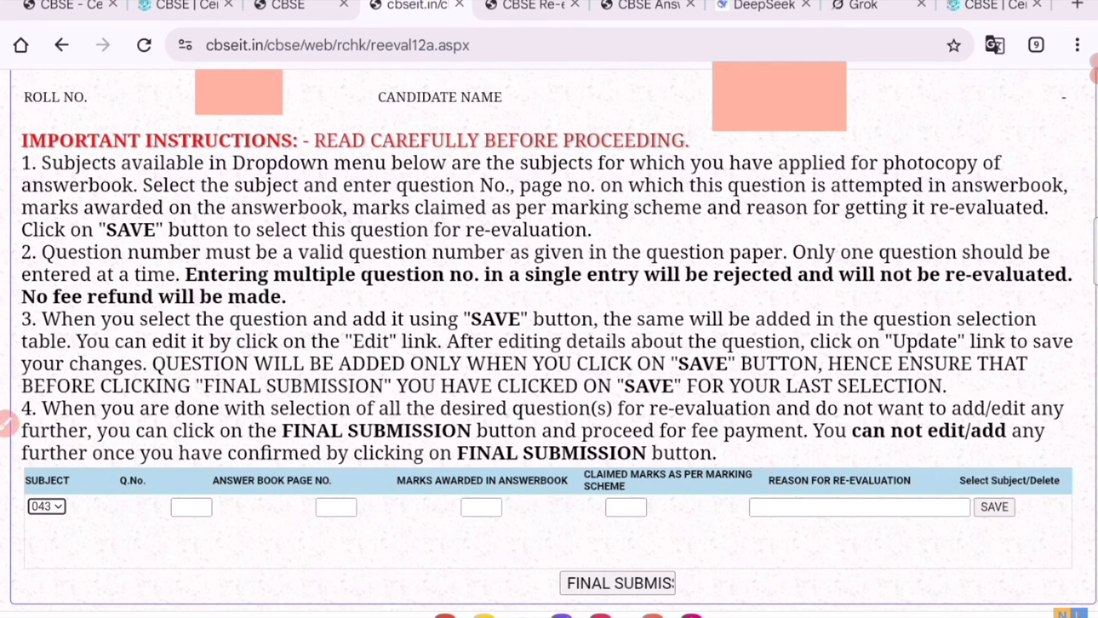
Step: Draw two boxes over the instructions, one containing an M and the other an S
{"action": "left_click_drag", "start_coordinate": [449, 96], "coordinate": [487, 286]}
{"action": "mouse_move", "coordinate": [446, 97]}
{"action": "left_mouse_down"}
{"action": "mouse_move", "coordinate": [470, 87]}
{"action": "mouse_move", "coordinate": [503, 265]}
{"action": "left_mouse_up"}
{"action": "mouse_move", "coordinate": [566, 129]}
{"action": "left_mouse_down"}
{"action": "mouse_move", "coordinate": [632, 189]}
{"action": "mouse_move", "coordinate": [678, 189]}
{"action": "left_mouse_up"}
{"action": "left_click_drag", "start_coordinate": [667, 295], "coordinate": [709, 429]}
{"action": "mouse_move", "coordinate": [640, 303]}
{"action": "left_mouse_down"}
{"action": "mouse_move", "coordinate": [915, 321]}
{"action": "mouse_move", "coordinate": [715, 421]}
{"action": "left_mouse_up"}
{"action": "mouse_move", "coordinate": [824, 296]}
{"action": "left_mouse_down"}
{"action": "mouse_move", "coordinate": [783, 332]}
{"action": "mouse_move", "coordinate": [809, 372]}
{"action": "left_mouse_up"}
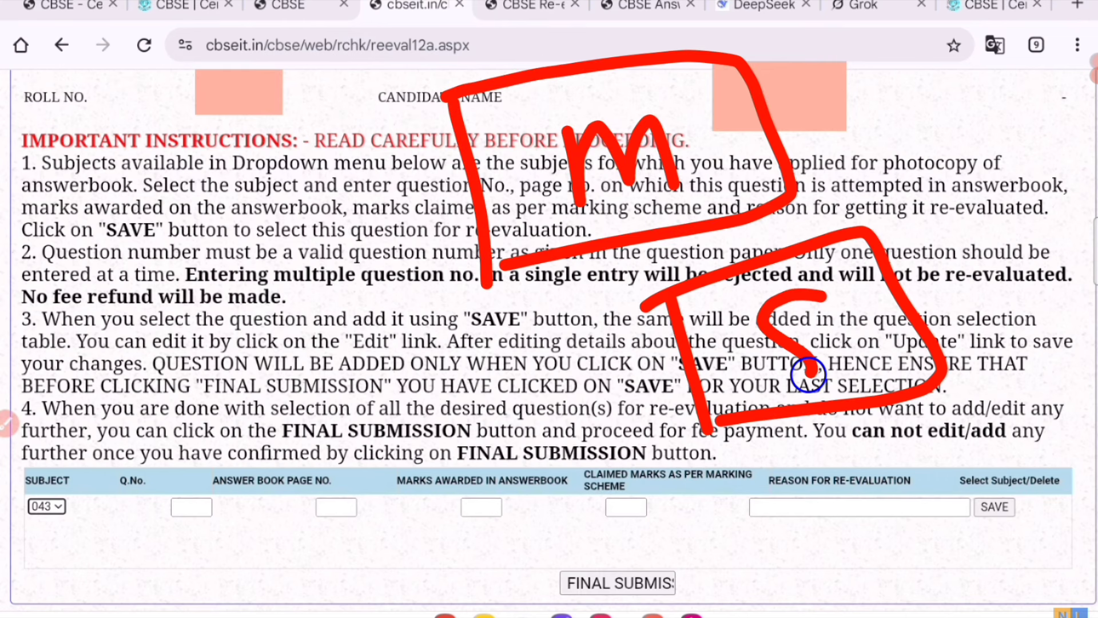
Step: Draw an arrow from the M box to the circled Subject dropdown, and mark the S box with a tick and a side line
{"action": "mouse_move", "coordinate": [520, 189]}
{"action": "left_mouse_down"}
{"action": "mouse_move", "coordinate": [108, 458]}
{"action": "mouse_move", "coordinate": [135, 426]}
{"action": "left_mouse_up"}
{"action": "mouse_move", "coordinate": [97, 458]}
{"action": "left_mouse_down"}
{"action": "mouse_move", "coordinate": [19, 476]}
{"action": "mouse_move", "coordinate": [74, 466]}
{"action": "left_mouse_up"}
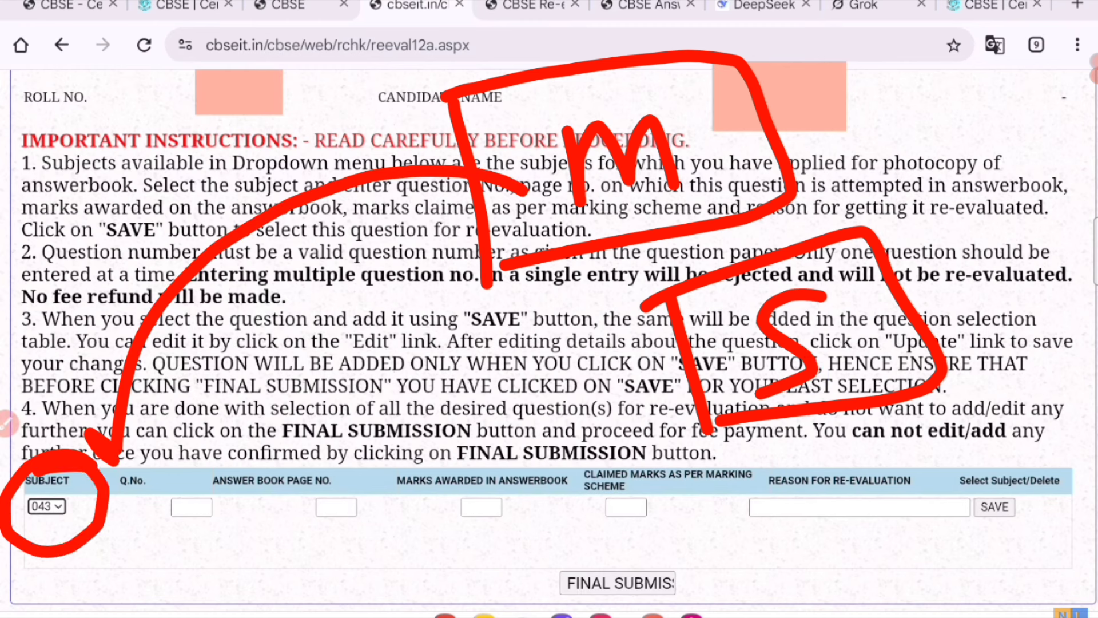
{"action": "left_click_drag", "start_coordinate": [918, 78], "coordinate": [961, 343]}
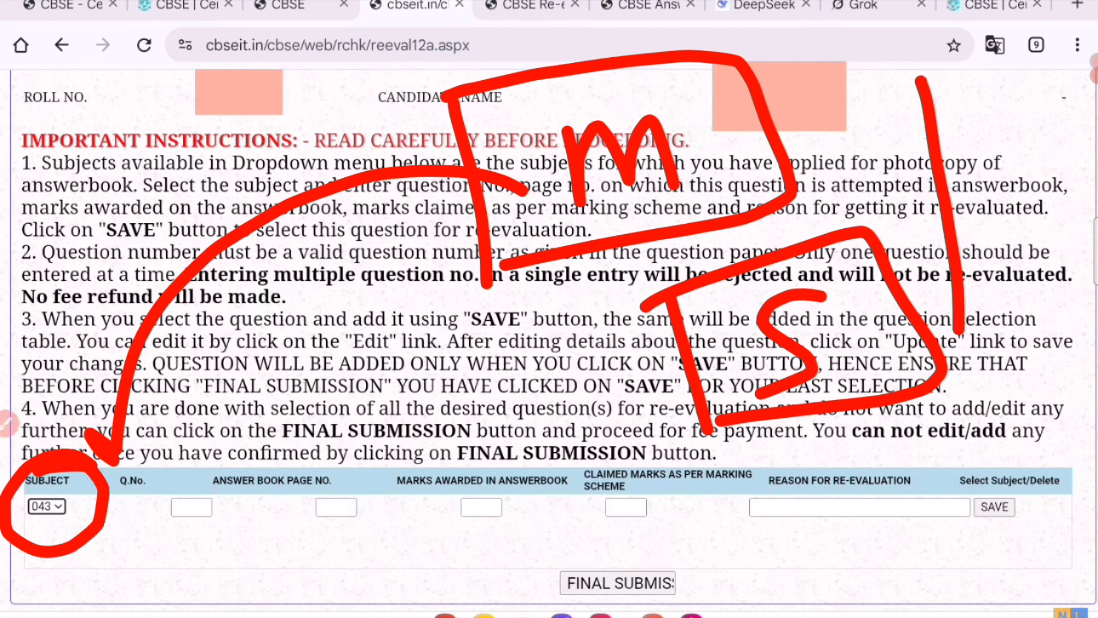
{"action": "left_click_drag", "start_coordinate": [598, 339], "coordinate": [761, 262]}
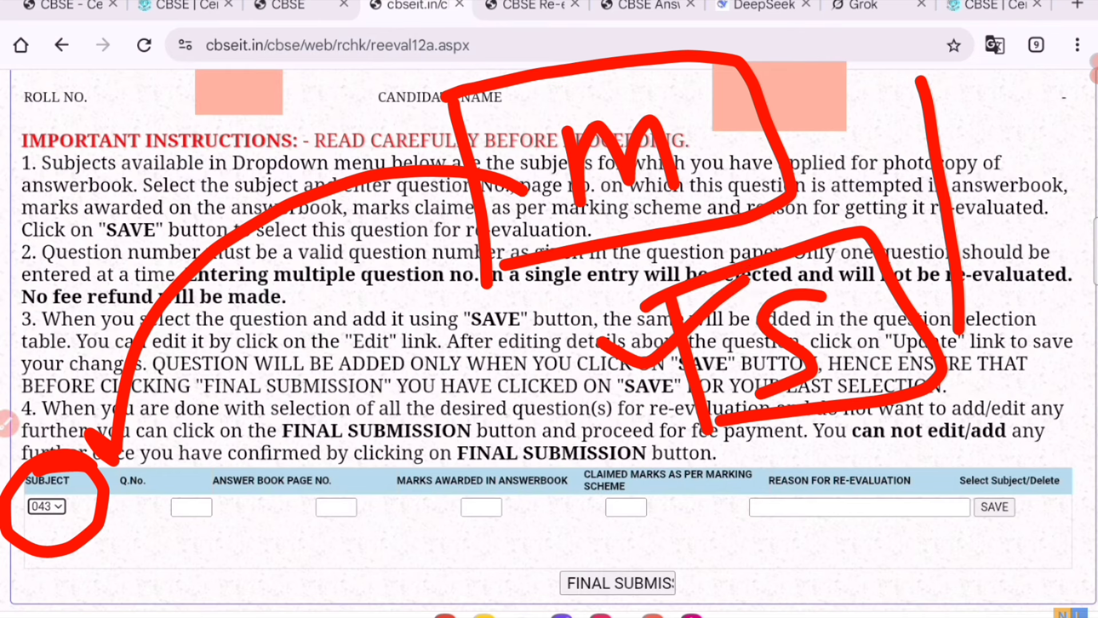
{"action": "mouse_move", "coordinate": [92, 478]}
{"action": "left_mouse_down"}
{"action": "mouse_move", "coordinate": [52, 492]}
{"action": "mouse_move", "coordinate": [86, 475]}
{"action": "left_mouse_up"}
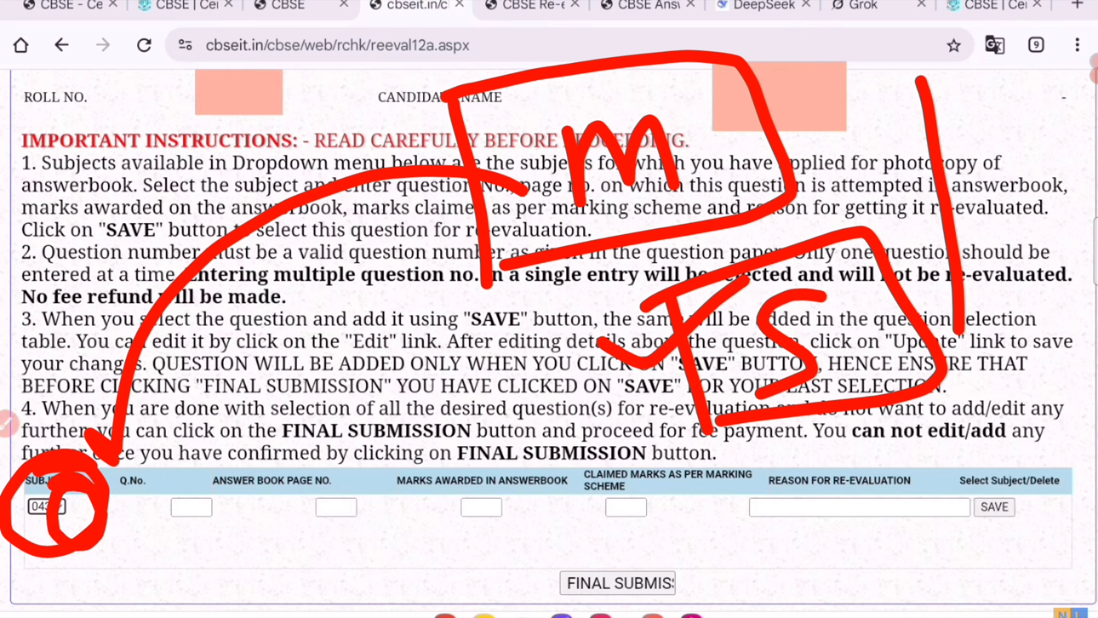
Step: Circle the entry fields from Q.No. through Reason for Re-evaluation in the question table, and clear the annotations
{"action": "mouse_move", "coordinate": [246, 455]}
{"action": "left_mouse_down"}
{"action": "mouse_move", "coordinate": [226, 475]}
{"action": "mouse_move", "coordinate": [166, 452]}
{"action": "left_mouse_up"}
{"action": "mouse_move", "coordinate": [352, 472]}
{"action": "left_mouse_down"}
{"action": "mouse_move", "coordinate": [391, 513]}
{"action": "mouse_move", "coordinate": [328, 456]}
{"action": "left_mouse_up"}
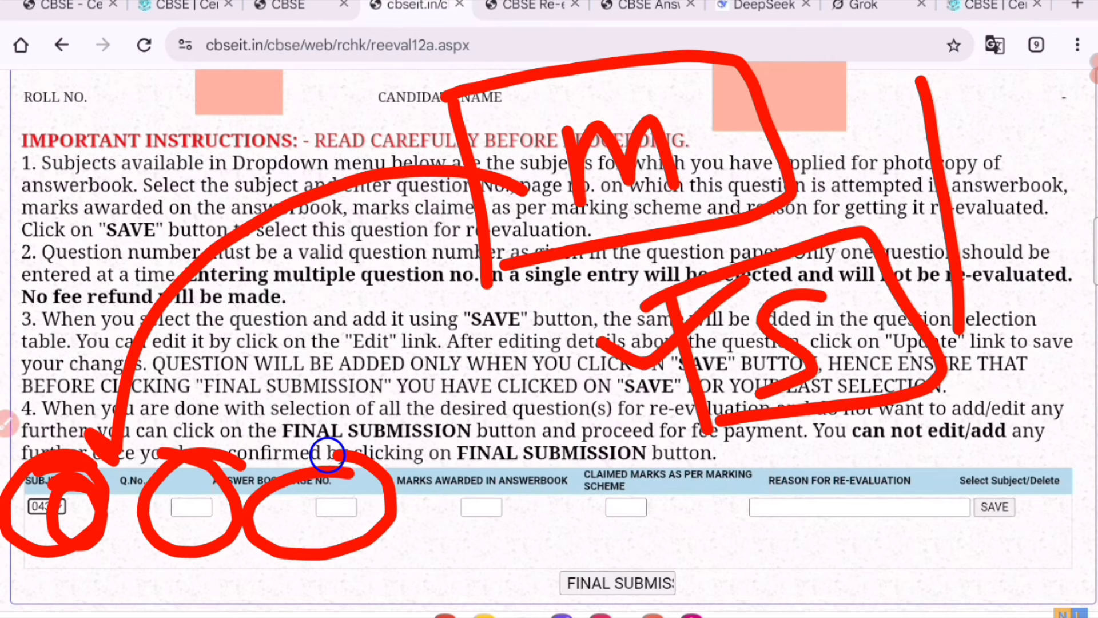
{"action": "mouse_move", "coordinate": [552, 490]}
{"action": "left_mouse_down"}
{"action": "mouse_move", "coordinate": [572, 544]}
{"action": "mouse_move", "coordinate": [589, 480]}
{"action": "left_mouse_up"}
{"action": "mouse_move", "coordinate": [709, 482]}
{"action": "left_mouse_down"}
{"action": "mouse_move", "coordinate": [695, 518]}
{"action": "mouse_move", "coordinate": [681, 452]}
{"action": "left_mouse_up"}
{"action": "mouse_move", "coordinate": [944, 491]}
{"action": "left_mouse_down"}
{"action": "mouse_move", "coordinate": [912, 483]}
{"action": "mouse_move", "coordinate": [1031, 487]}
{"action": "left_mouse_up"}
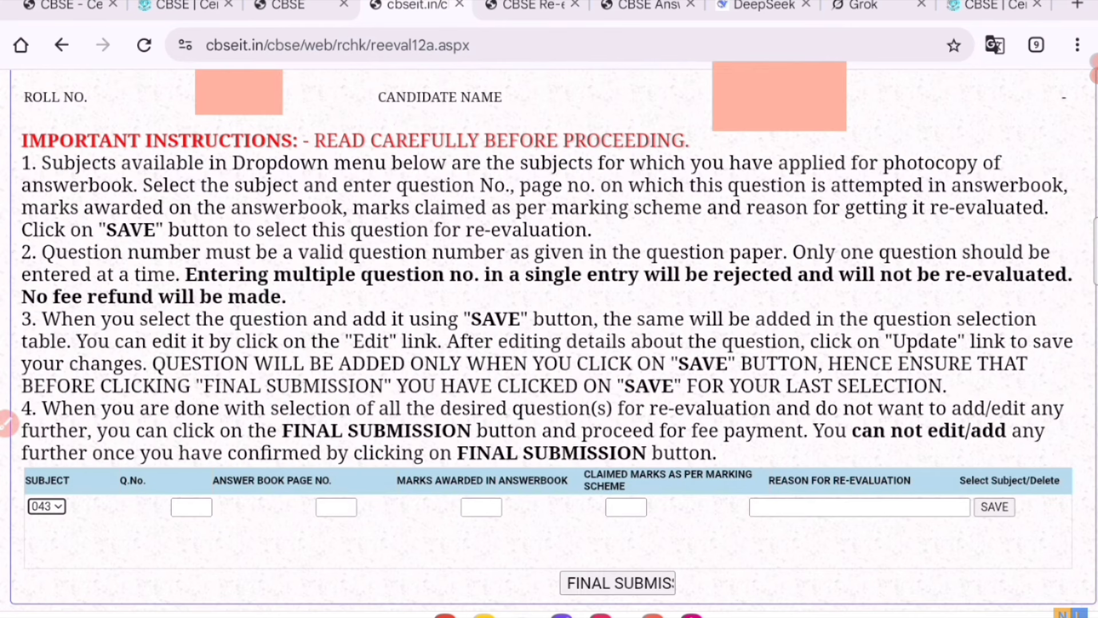
Step: Mark the FINAL SUBMISSION button with a circle, and annotate the instructions with a circled 1 and a tall bracket
{"action": "mouse_move", "coordinate": [552, 164]}
{"action": "left_mouse_down"}
{"action": "mouse_move", "coordinate": [553, 321]}
{"action": "mouse_move", "coordinate": [586, 176]}
{"action": "left_mouse_up"}
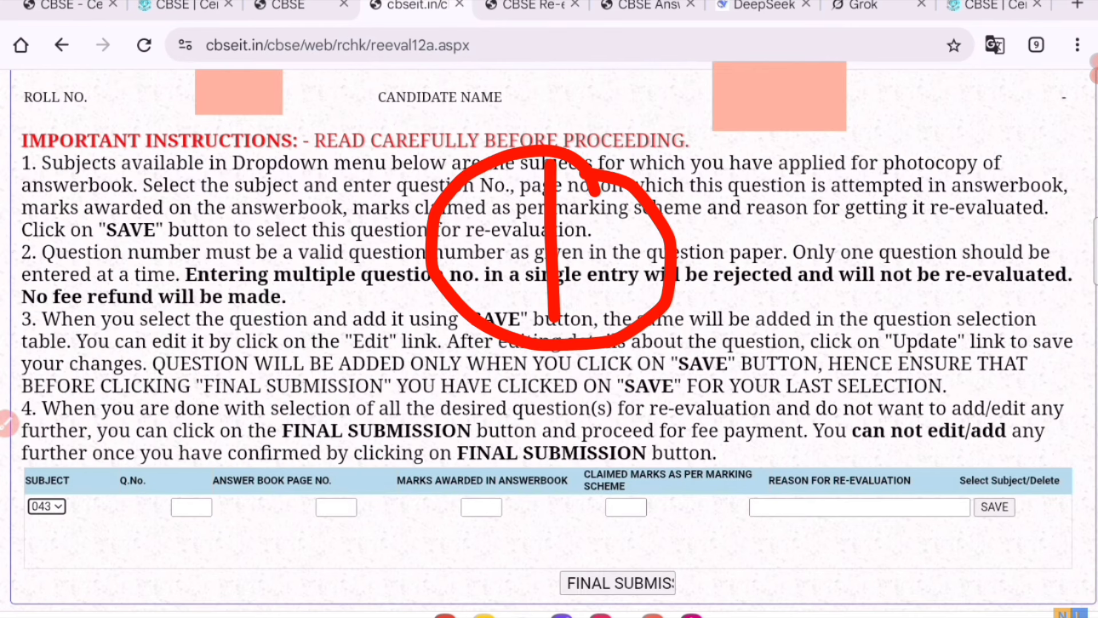
{"action": "left_click_drag", "start_coordinate": [741, 554], "coordinate": [623, 551]}
{"action": "mouse_move", "coordinate": [280, 583]}
{"action": "left_mouse_down"}
{"action": "mouse_move", "coordinate": [474, 587]}
{"action": "mouse_move", "coordinate": [468, 610]}
{"action": "left_mouse_up"}
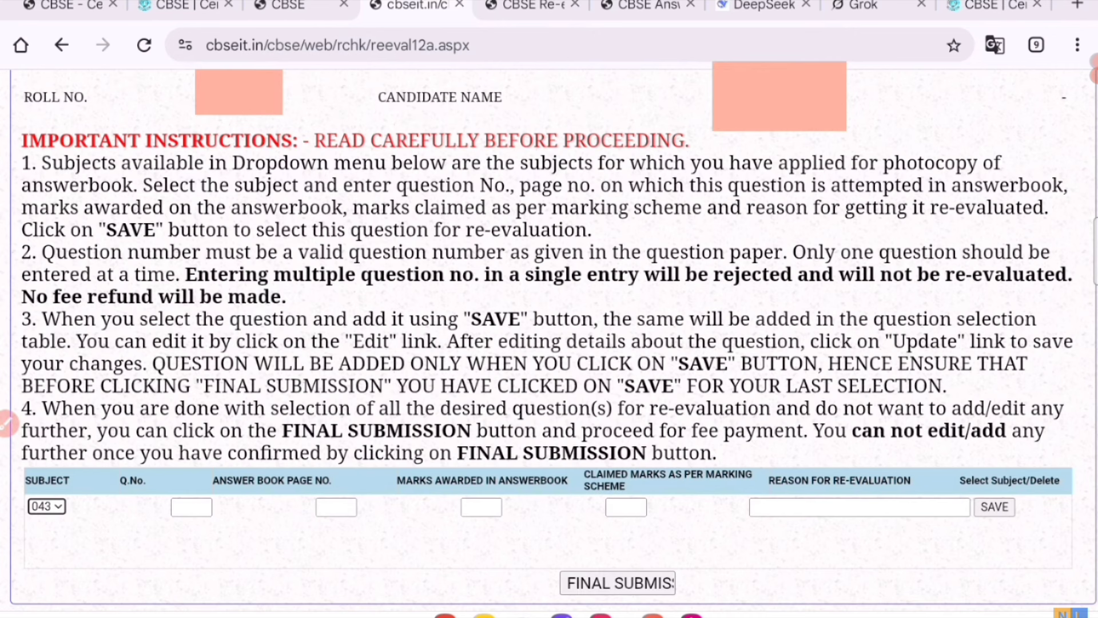
{"action": "mouse_move", "coordinate": [944, 201]}
{"action": "left_mouse_down"}
{"action": "mouse_move", "coordinate": [1049, 449]}
{"action": "mouse_move", "coordinate": [967, 485]}
{"action": "left_mouse_up"}
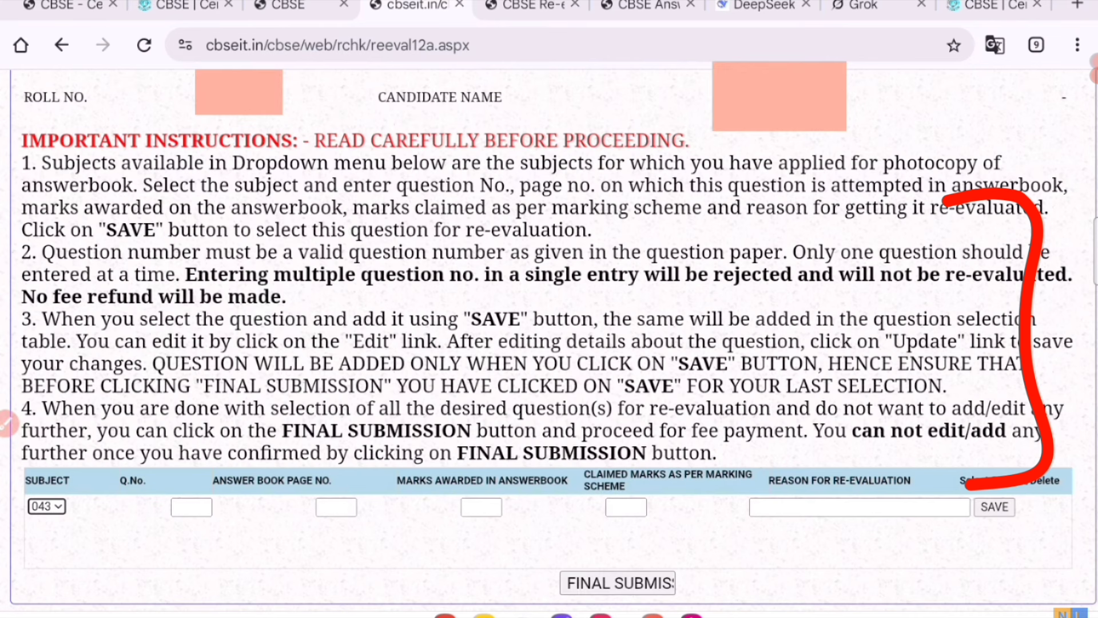
Step: Draw a large circled P over the important instructions, beside the tall bracket
{"action": "left_click_drag", "start_coordinate": [498, 213], "coordinate": [500, 381]}
{"action": "left_click_drag", "start_coordinate": [475, 212], "coordinate": [491, 304]}
{"action": "mouse_move", "coordinate": [615, 215]}
{"action": "left_mouse_down"}
{"action": "mouse_move", "coordinate": [503, 411]}
{"action": "mouse_move", "coordinate": [563, 167]}
{"action": "left_mouse_up"}
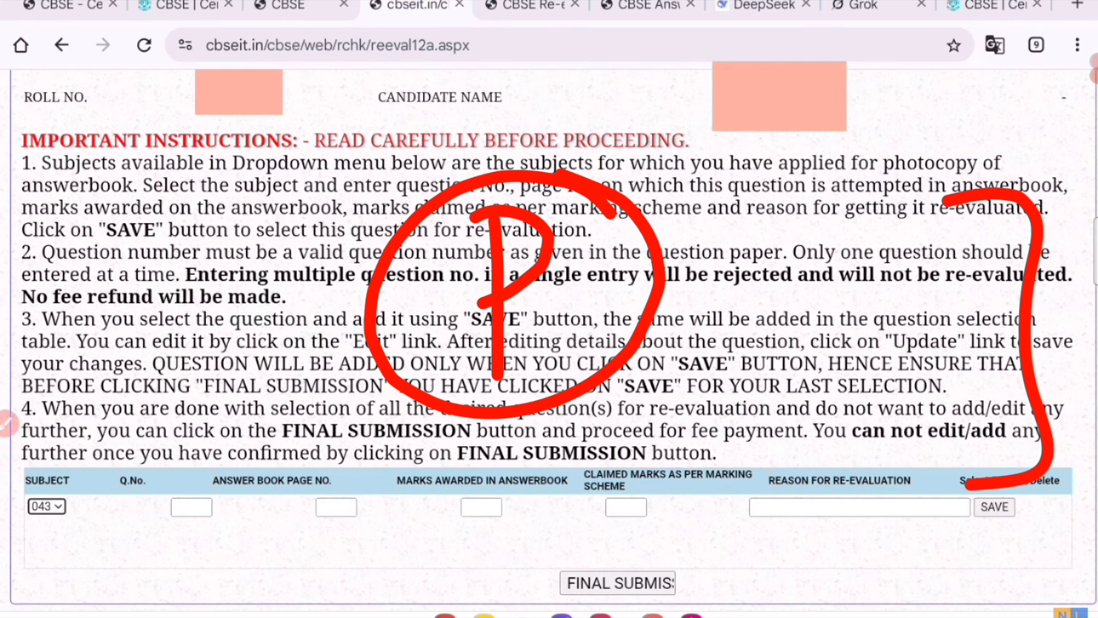
{"action": "mouse_move", "coordinate": [558, 225]}
{"action": "left_mouse_down"}
{"action": "mouse_move", "coordinate": [723, 216]}
{"action": "mouse_move", "coordinate": [751, 199]}
{"action": "left_mouse_up"}
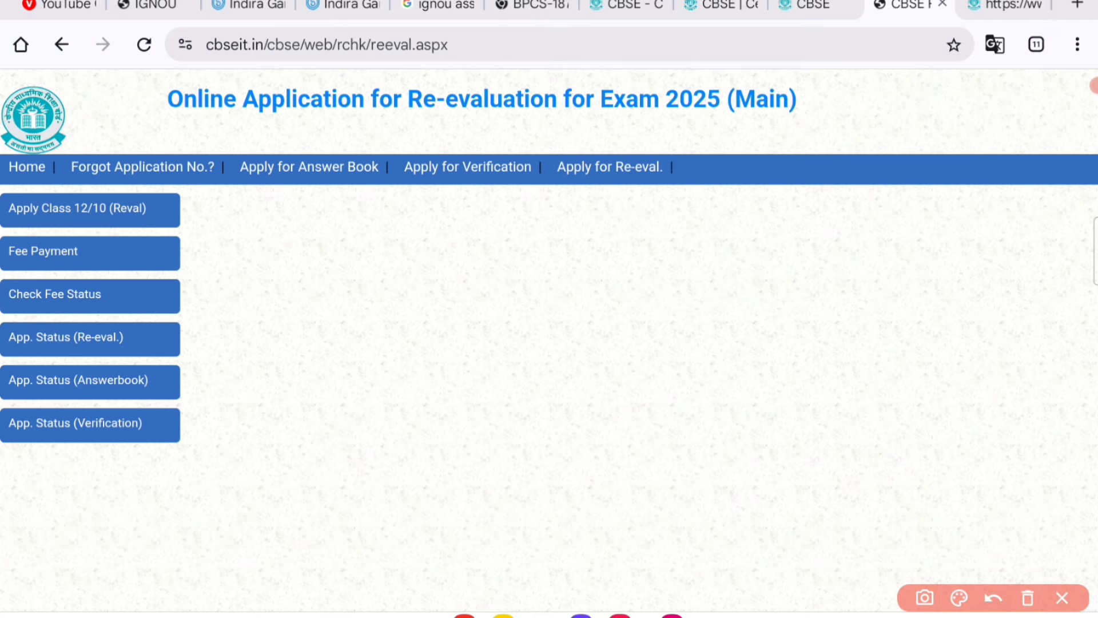
Step: Annotate the re-evaluation page with a tall bracket, a circle around Apply for Re-eval. and a tick beside Apply Class 12/10 (Reval)
{"action": "mouse_move", "coordinate": [839, 132]}
{"action": "left_mouse_down"}
{"action": "mouse_move", "coordinate": [934, 132]}
{"action": "mouse_move", "coordinate": [803, 473]}
{"action": "left_mouse_up"}
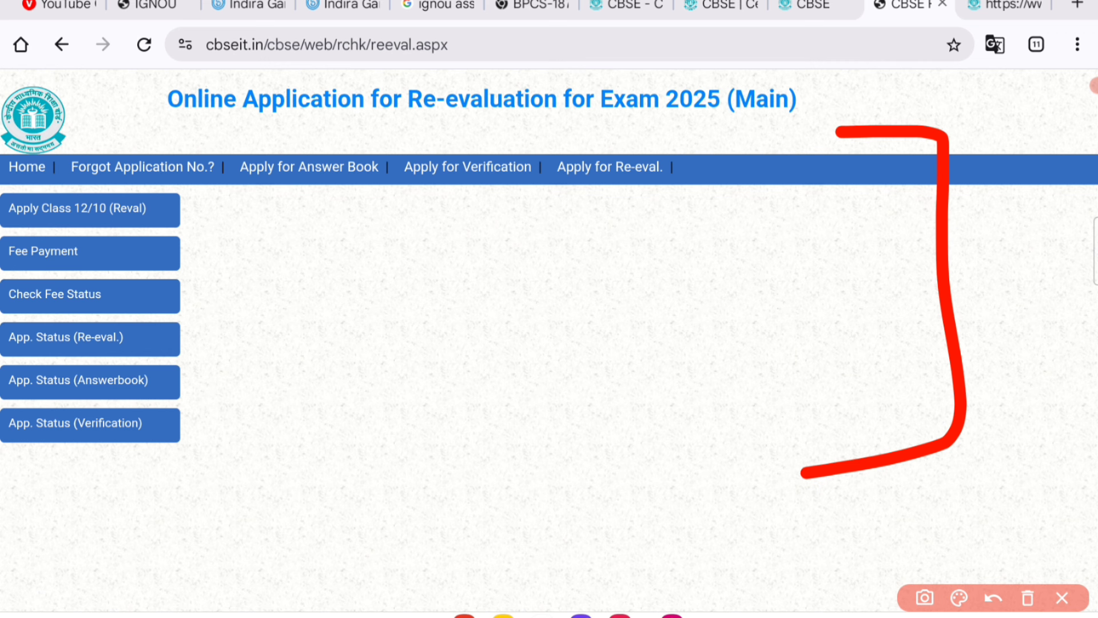
{"action": "mouse_move", "coordinate": [604, 187]}
{"action": "left_mouse_down"}
{"action": "mouse_move", "coordinate": [520, 169]}
{"action": "mouse_move", "coordinate": [548, 198]}
{"action": "left_mouse_up"}
{"action": "left_click_drag", "start_coordinate": [663, 124], "coordinate": [762, 117]}
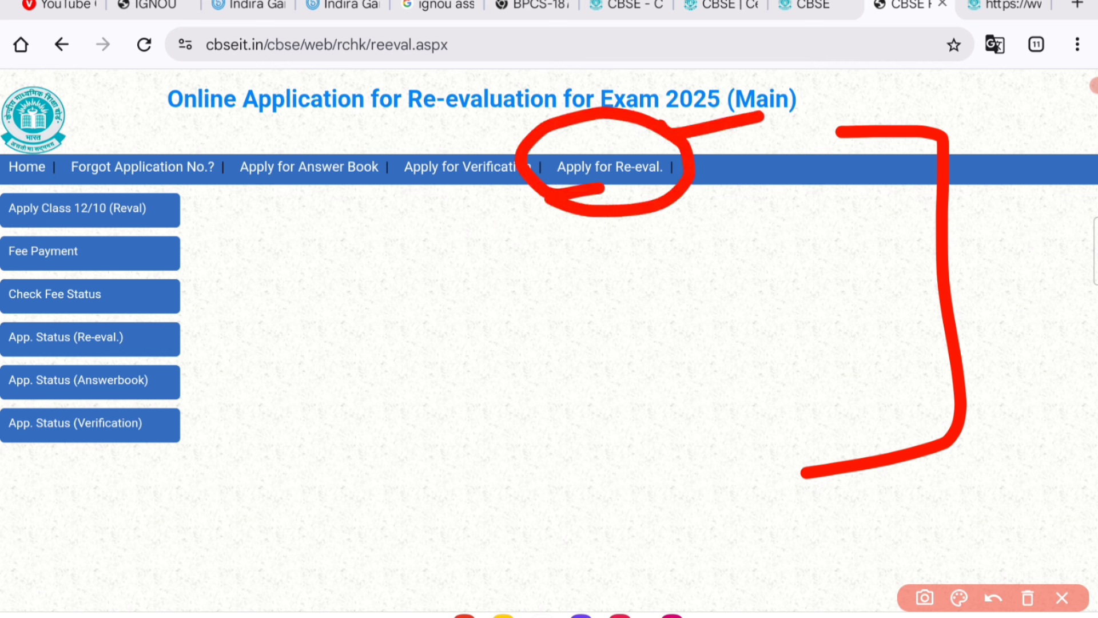
{"action": "mouse_move", "coordinate": [166, 195]}
{"action": "left_mouse_down"}
{"action": "mouse_move", "coordinate": [215, 211]}
{"action": "mouse_move", "coordinate": [268, 179]}
{"action": "left_mouse_up"}
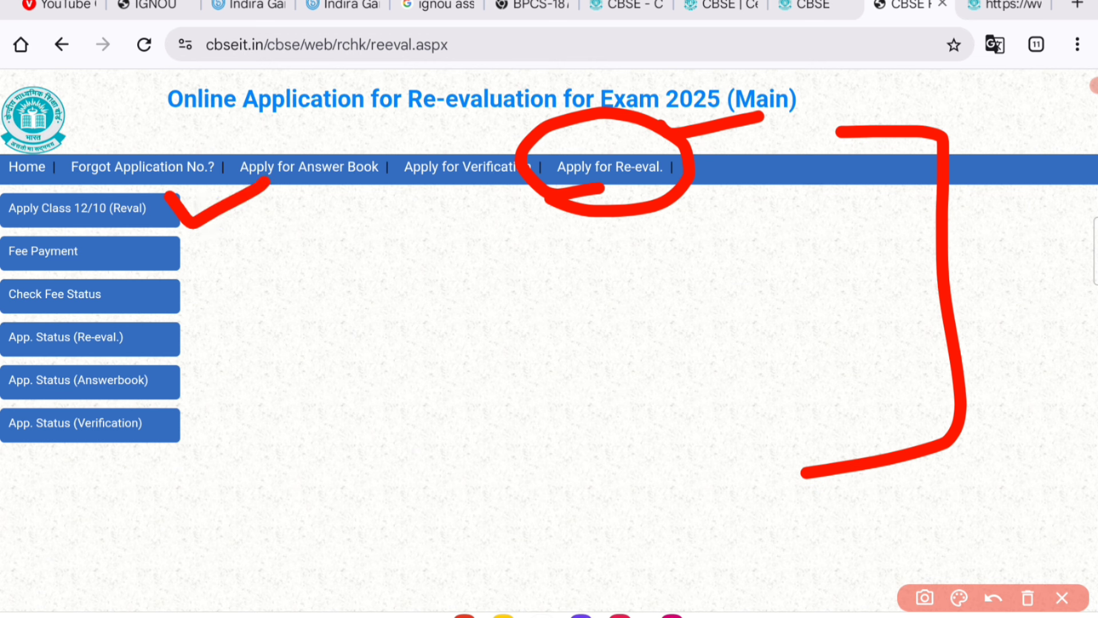
Step: Mark the Fee Payment option with an arrow and a circle
{"action": "left_click_drag", "start_coordinate": [131, 263], "coordinate": [329, 197]}
{"action": "mouse_move", "coordinate": [123, 226]}
{"action": "left_mouse_down"}
{"action": "mouse_move", "coordinate": [120, 265]}
{"action": "mouse_move", "coordinate": [166, 269]}
{"action": "left_mouse_up"}
{"action": "mouse_move", "coordinate": [91, 244]}
{"action": "left_mouse_down"}
{"action": "mouse_move", "coordinate": [19, 248]}
{"action": "mouse_move", "coordinate": [94, 261]}
{"action": "left_mouse_up"}
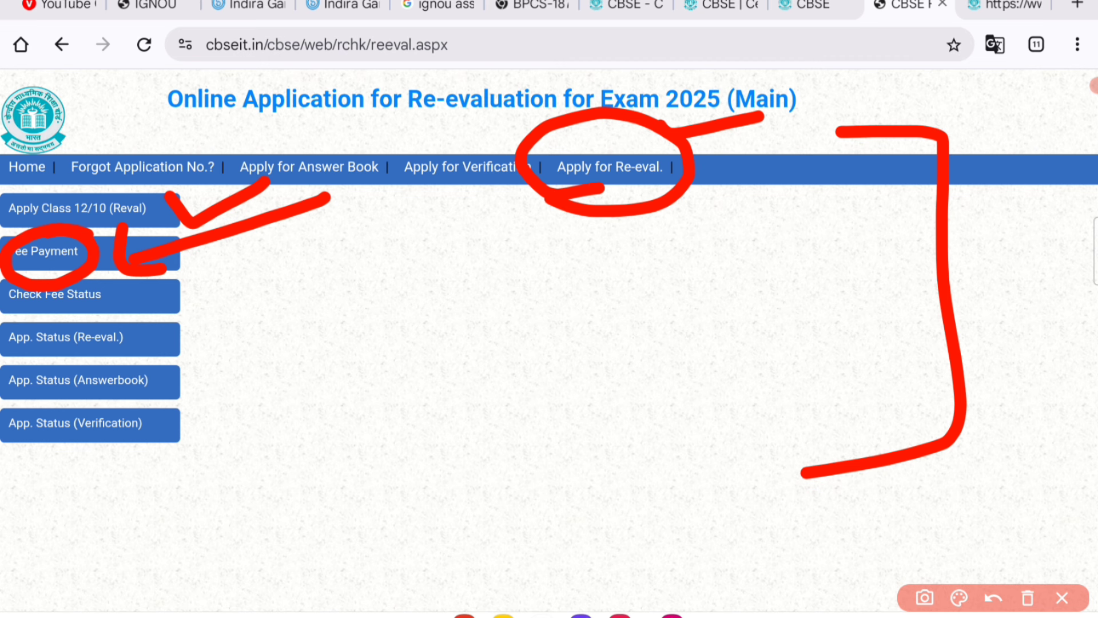
Step: Clear the annotations and open the Fee Payment page
{"action": "left_click", "coordinate": [1028, 598]}
{"action": "left_click", "coordinate": [1061, 598]}
{"action": "left_click", "coordinate": [43, 251]}
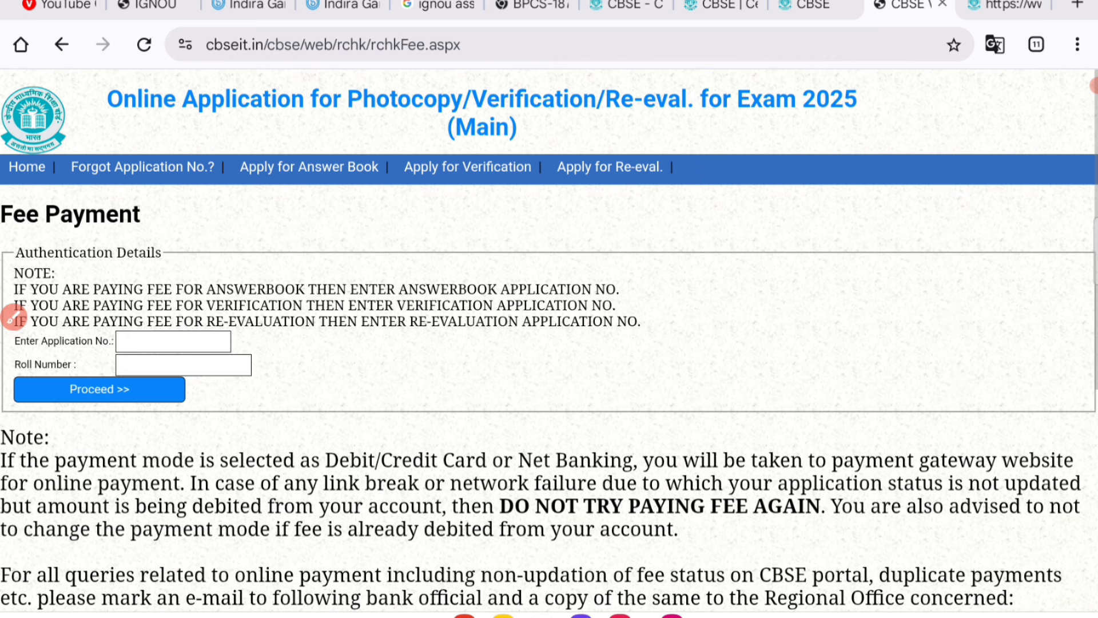
Step: Draw arrows to the Application No. and Roll Number fields, and mark Proceed with a circle and an arrow
{"action": "left_click", "coordinate": [14, 317]}
{"action": "mouse_move", "coordinate": [326, 264]}
{"action": "left_mouse_down"}
{"action": "mouse_move", "coordinate": [245, 229]}
{"action": "mouse_move", "coordinate": [186, 338]}
{"action": "left_mouse_up"}
{"action": "left_click_drag", "start_coordinate": [498, 326], "coordinate": [238, 366]}
{"action": "left_click_drag", "start_coordinate": [263, 339], "coordinate": [268, 384]}
{"action": "mouse_move", "coordinate": [171, 369]}
{"action": "left_mouse_down"}
{"action": "mouse_move", "coordinate": [114, 407]}
{"action": "mouse_move", "coordinate": [123, 509]}
{"action": "left_mouse_up"}
{"action": "left_click_drag", "start_coordinate": [79, 437], "coordinate": [192, 437]}
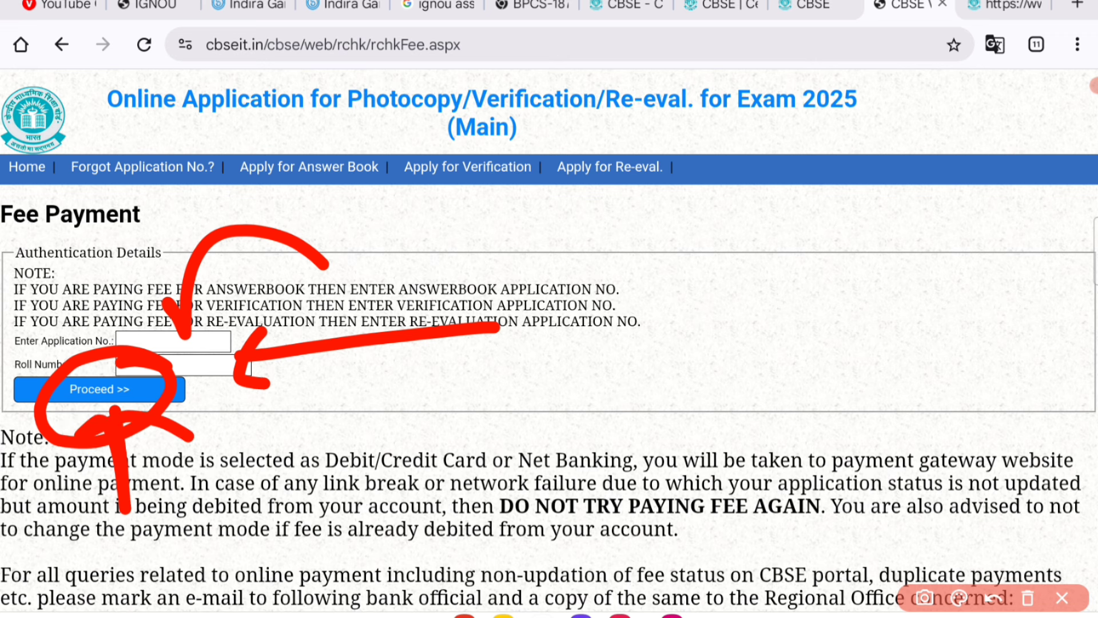
Step: Draw a large circled P on the Fee Payment page and a short line above the Application No. label
{"action": "left_click_drag", "start_coordinate": [616, 172], "coordinate": [645, 331]}
{"action": "left_click_drag", "start_coordinate": [611, 174], "coordinate": [627, 246]}
{"action": "mouse_move", "coordinate": [716, 124]}
{"action": "left_mouse_down"}
{"action": "mouse_move", "coordinate": [796, 206]}
{"action": "mouse_move", "coordinate": [656, 108]}
{"action": "left_mouse_up"}
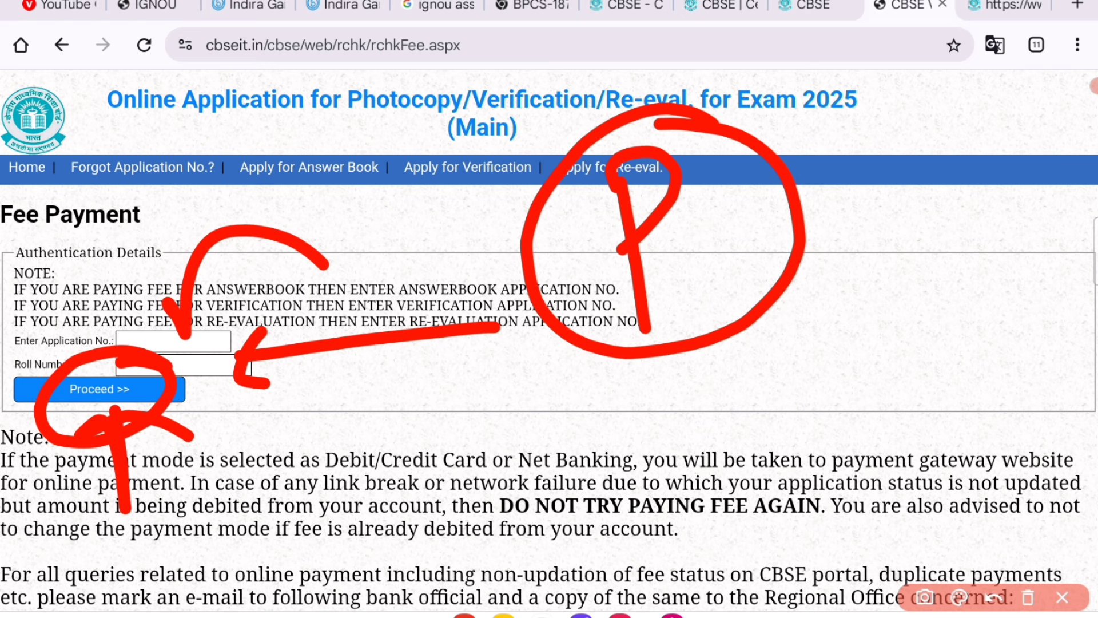
{"action": "left_click_drag", "start_coordinate": [108, 293], "coordinate": [43, 324]}
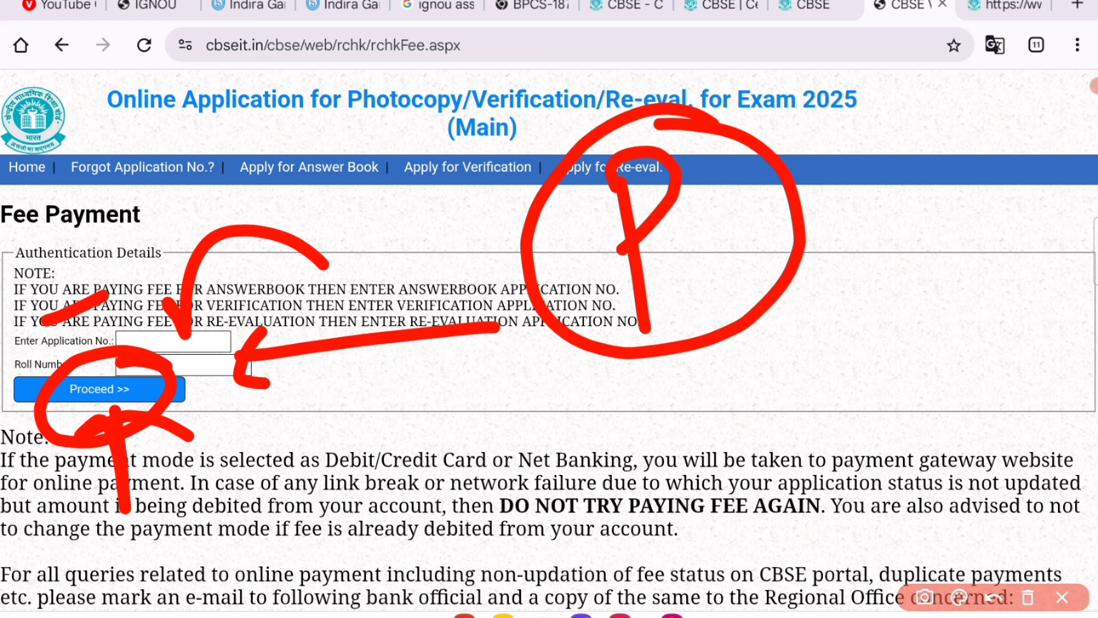
Step: Clear the Fee Payment annotations and return to the Apply for Re-eval. page
{"action": "left_click", "coordinate": [1028, 597]}
{"action": "left_click", "coordinate": [1062, 597]}
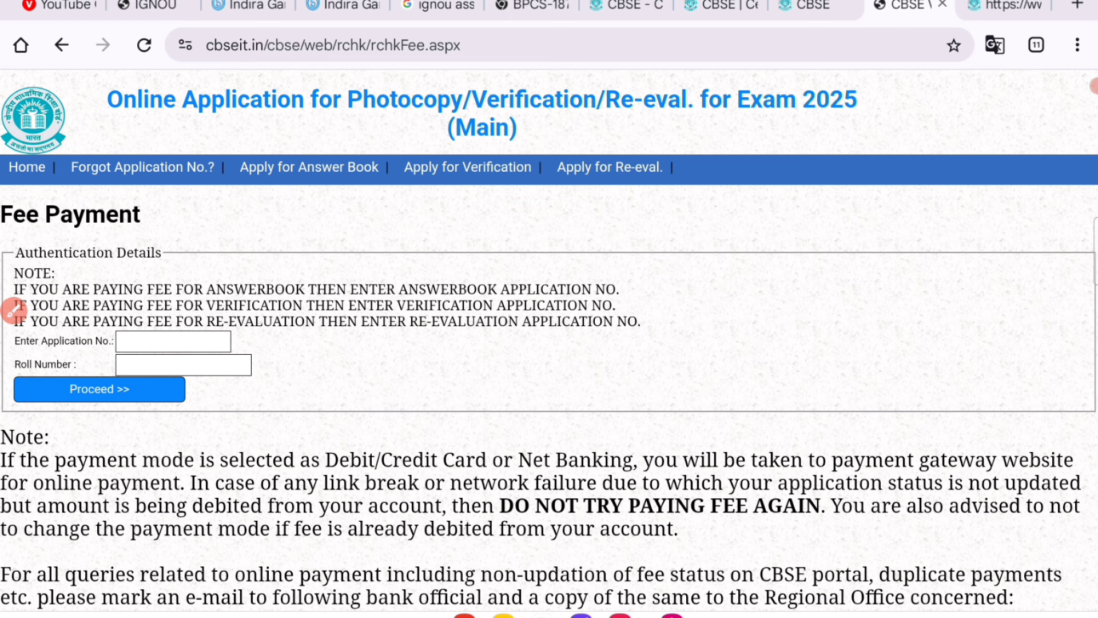
{"action": "left_click", "coordinate": [610, 167]}
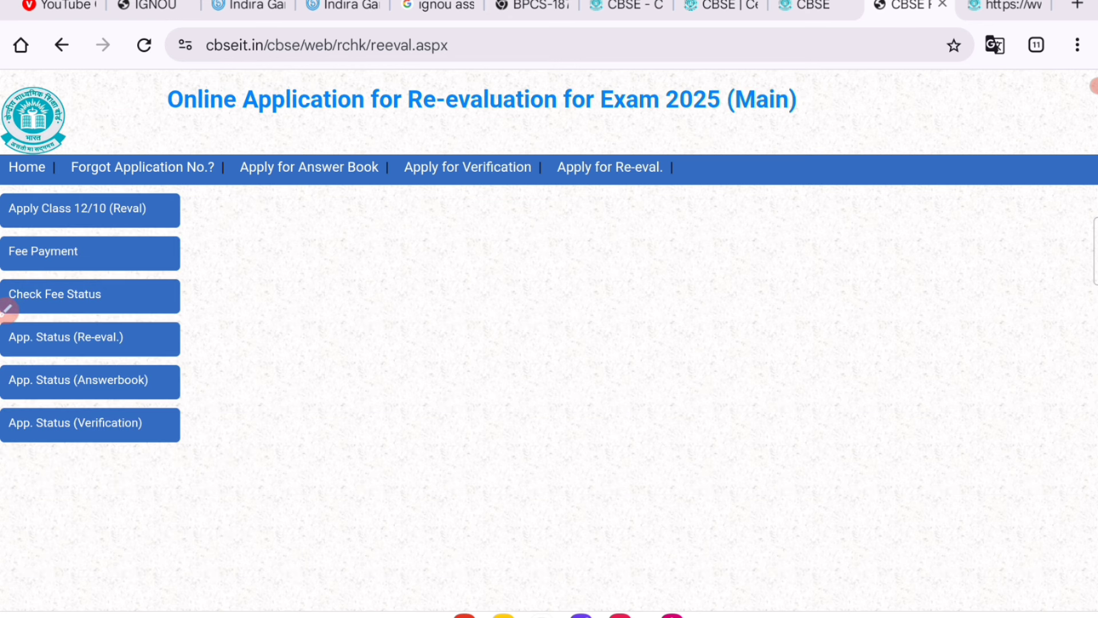
Step: Draw a circled P in the page's blank area and mark the Check Fee Status option with pen strokes
{"action": "left_click", "coordinate": [8, 309]}
{"action": "left_click_drag", "start_coordinate": [523, 269], "coordinate": [548, 394]}
{"action": "left_click_drag", "start_coordinate": [521, 260], "coordinate": [495, 341]}
{"action": "left_click_drag", "start_coordinate": [589, 230], "coordinate": [516, 217]}
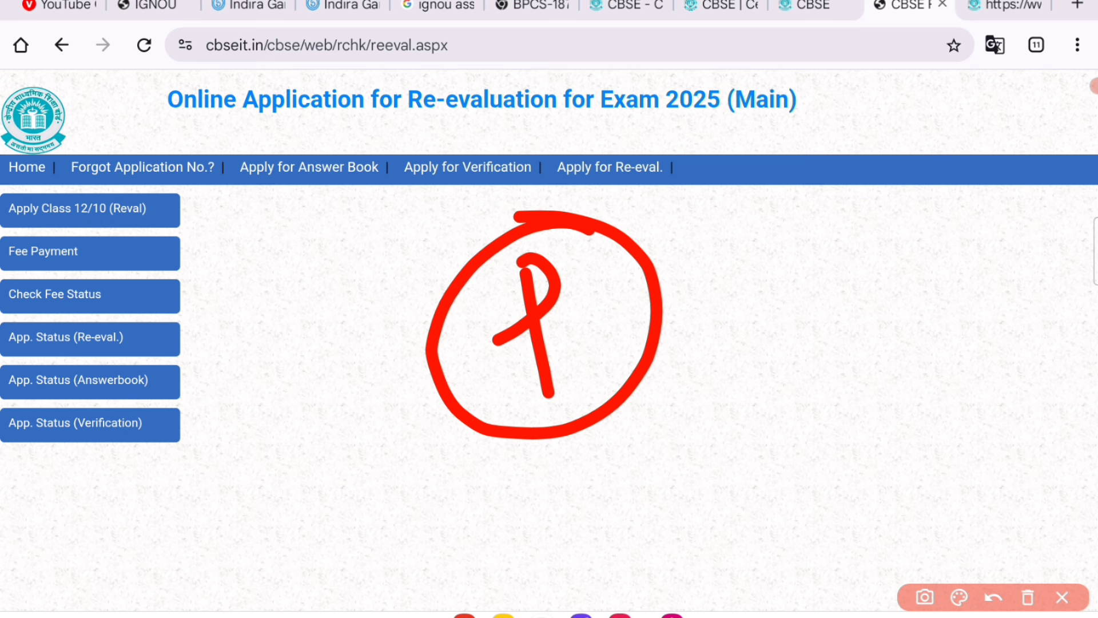
{"action": "left_click_drag", "start_coordinate": [166, 259], "coordinate": [146, 285]}
{"action": "mouse_move", "coordinate": [290, 226]}
{"action": "left_mouse_down"}
{"action": "mouse_move", "coordinate": [152, 290]}
{"action": "mouse_move", "coordinate": [166, 306]}
{"action": "left_mouse_up"}
{"action": "mouse_move", "coordinate": [163, 260]}
{"action": "left_mouse_down"}
{"action": "mouse_move", "coordinate": [19, 311]}
{"action": "mouse_move", "coordinate": [75, 269]}
{"action": "left_mouse_up"}
Step: Clear the annotations and open the Check Fee Status page
{"action": "left_click", "coordinate": [1028, 597]}
{"action": "left_click", "coordinate": [1063, 597]}
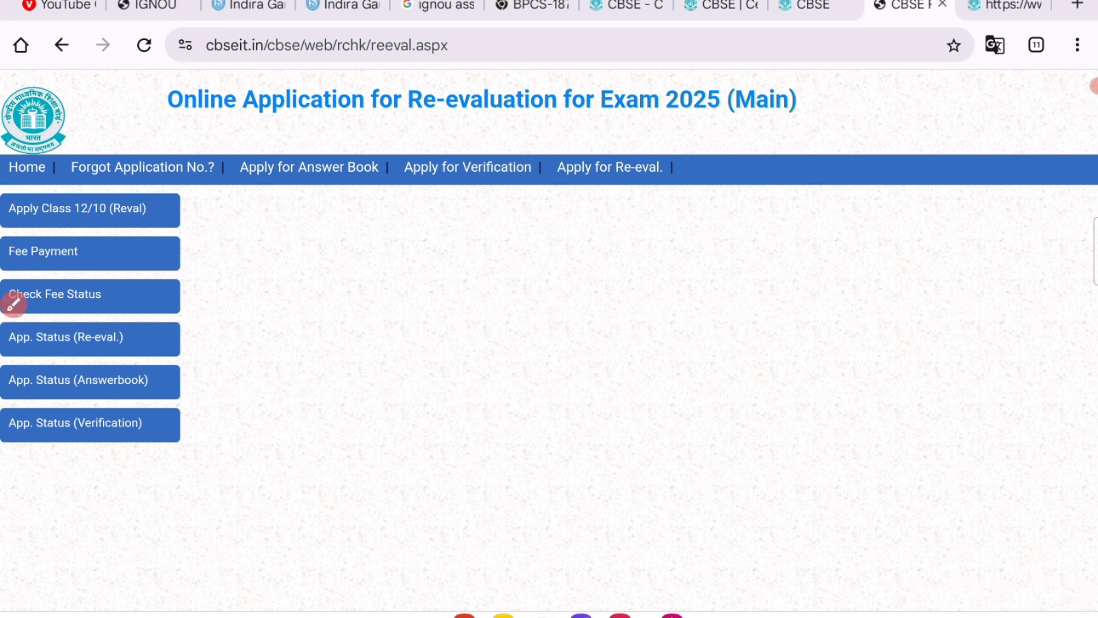
{"action": "left_click", "coordinate": [55, 294]}
Step: Draw an arrow to the Application No. field, and mark Proceed with a circle and an arrow on the Fee Payment Status page
{"action": "left_click", "coordinate": [13, 305]}
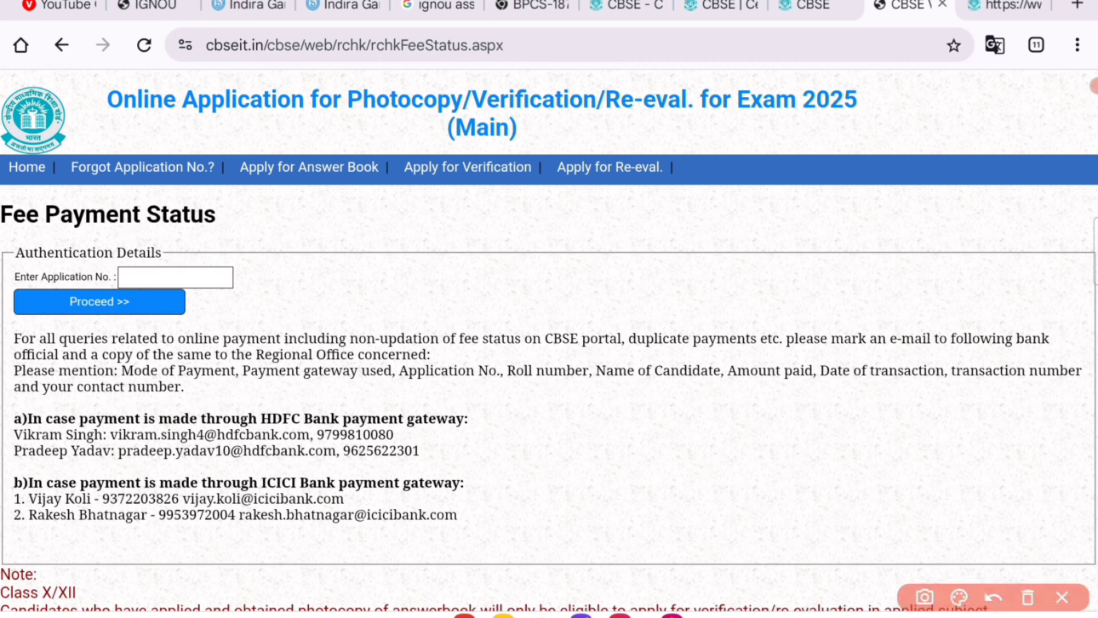
{"action": "mouse_move", "coordinate": [324, 240]}
{"action": "left_mouse_down"}
{"action": "mouse_move", "coordinate": [172, 257]}
{"action": "mouse_move", "coordinate": [171, 272]}
{"action": "left_mouse_up"}
{"action": "mouse_move", "coordinate": [142, 229]}
{"action": "left_mouse_down"}
{"action": "mouse_move", "coordinate": [172, 272]}
{"action": "mouse_move", "coordinate": [110, 269]}
{"action": "left_mouse_up"}
{"action": "left_click_drag", "start_coordinate": [104, 327], "coordinate": [115, 449]}
{"action": "left_click_drag", "start_coordinate": [52, 366], "coordinate": [158, 329]}
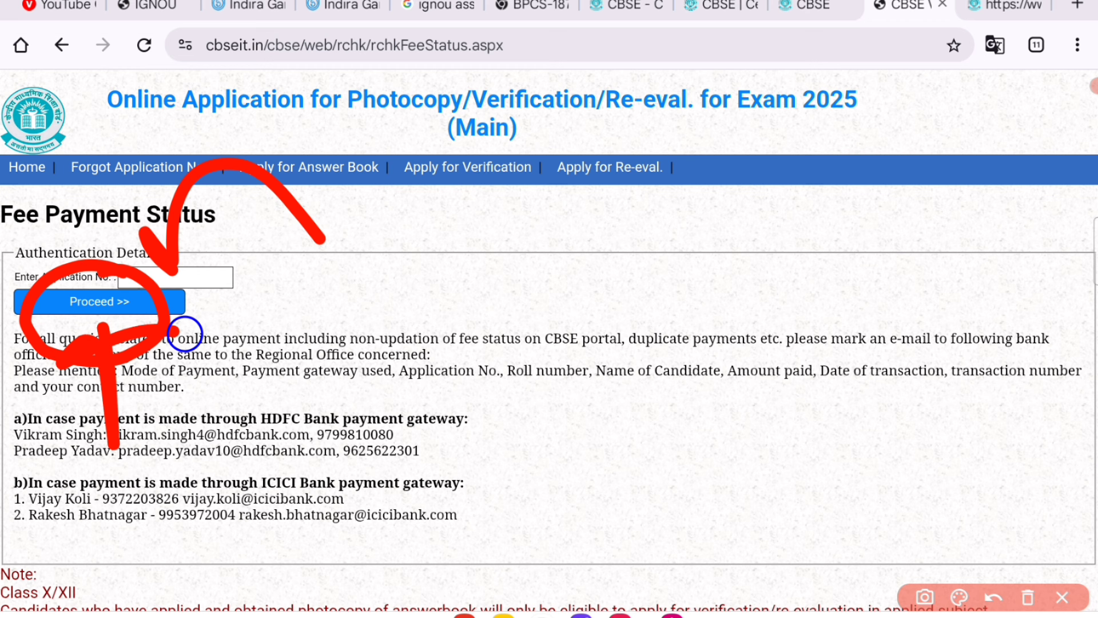
{"action": "left_click_drag", "start_coordinate": [184, 332], "coordinate": [198, 337]}
Step: Draw a large circled P over the payment query text
{"action": "left_click_drag", "start_coordinate": [573, 229], "coordinate": [615, 367]}
{"action": "left_click_drag", "start_coordinate": [572, 229], "coordinate": [573, 312]}
{"action": "mouse_move", "coordinate": [669, 210]}
{"action": "left_mouse_down"}
{"action": "mouse_move", "coordinate": [633, 184]}
{"action": "mouse_move", "coordinate": [672, 207]}
{"action": "left_mouse_up"}
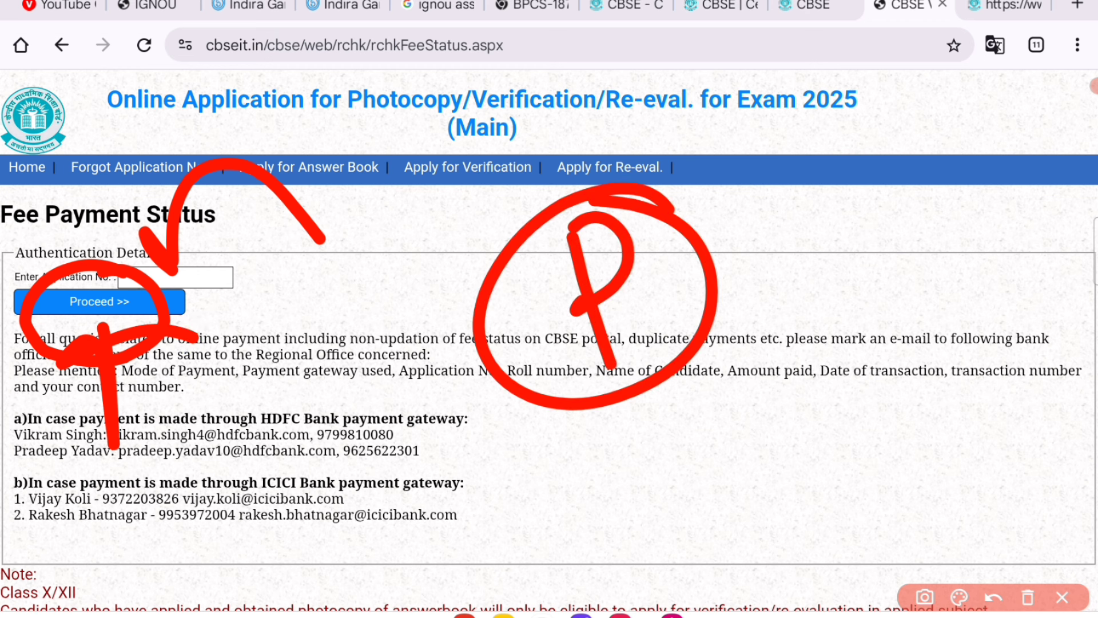
Step: Write a circled 100 near the page title and draw a tick below it
{"action": "left_click_drag", "start_coordinate": [785, 108], "coordinate": [801, 194]}
{"action": "left_click_drag", "start_coordinate": [872, 92], "coordinate": [847, 100]}
{"action": "left_click_drag", "start_coordinate": [938, 86], "coordinate": [916, 86]}
{"action": "mouse_move", "coordinate": [958, 50]}
{"action": "left_mouse_down"}
{"action": "mouse_move", "coordinate": [973, 114]}
{"action": "mouse_move", "coordinate": [869, 75]}
{"action": "left_mouse_up"}
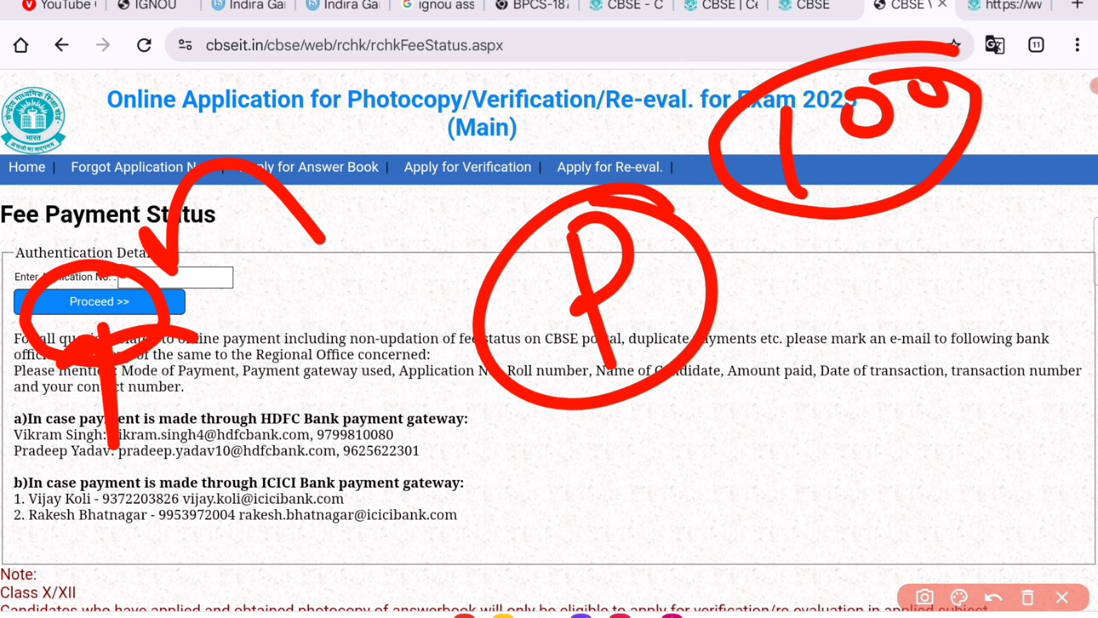
{"action": "left_click_drag", "start_coordinate": [781, 263], "coordinate": [907, 235]}
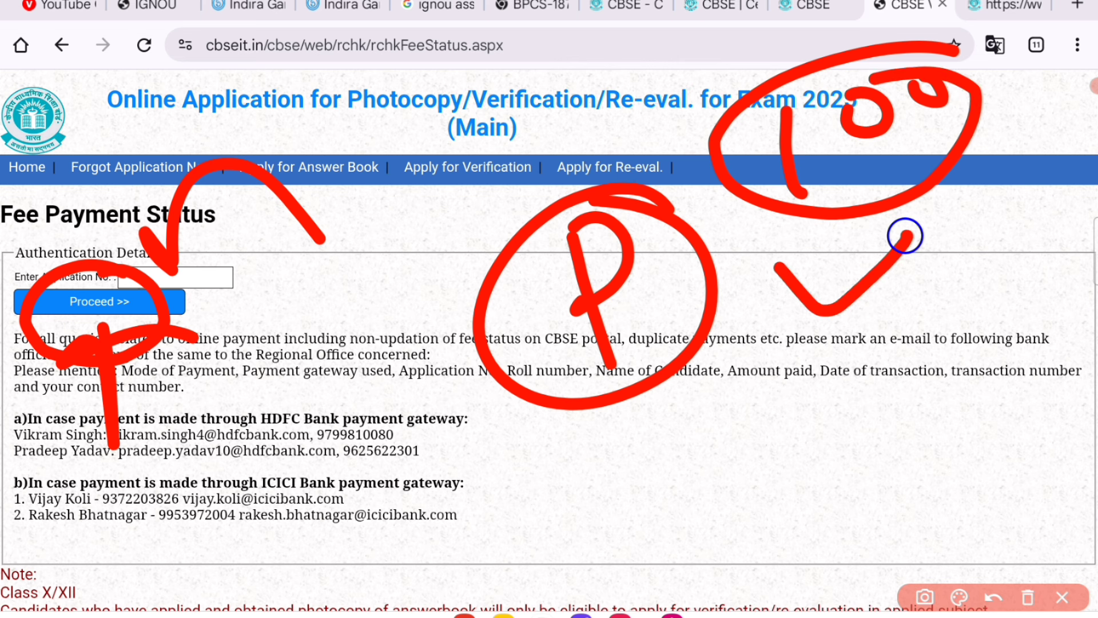
Step: Clear the annotations, return to the re-evaluation page and draw a large circled F in its blank area
{"action": "left_click", "coordinate": [1028, 597]}
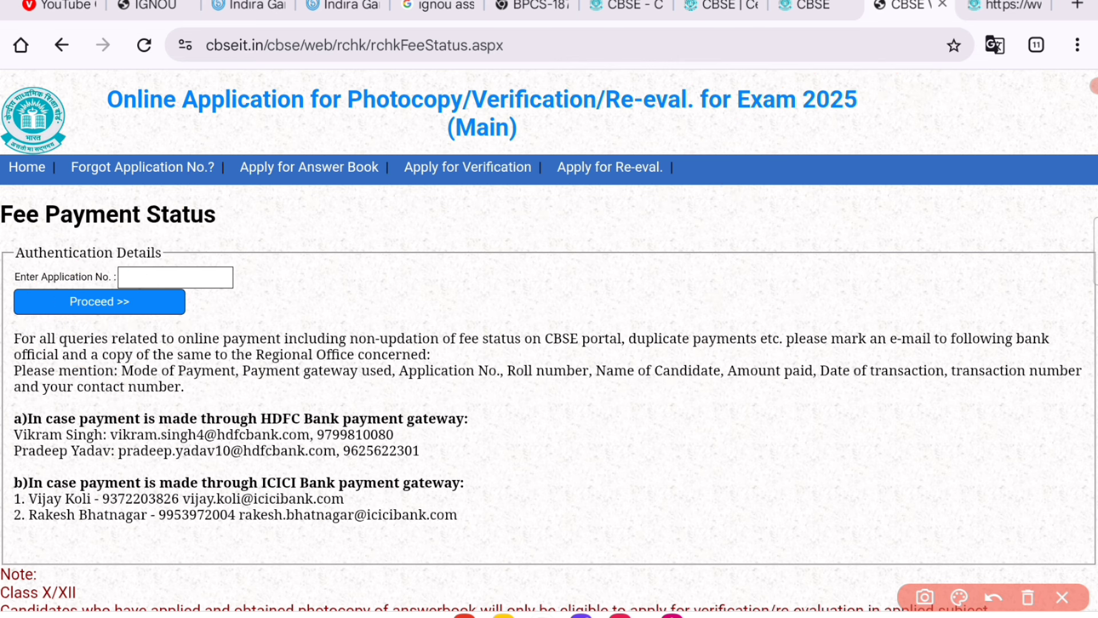
{"action": "left_click", "coordinate": [1062, 597]}
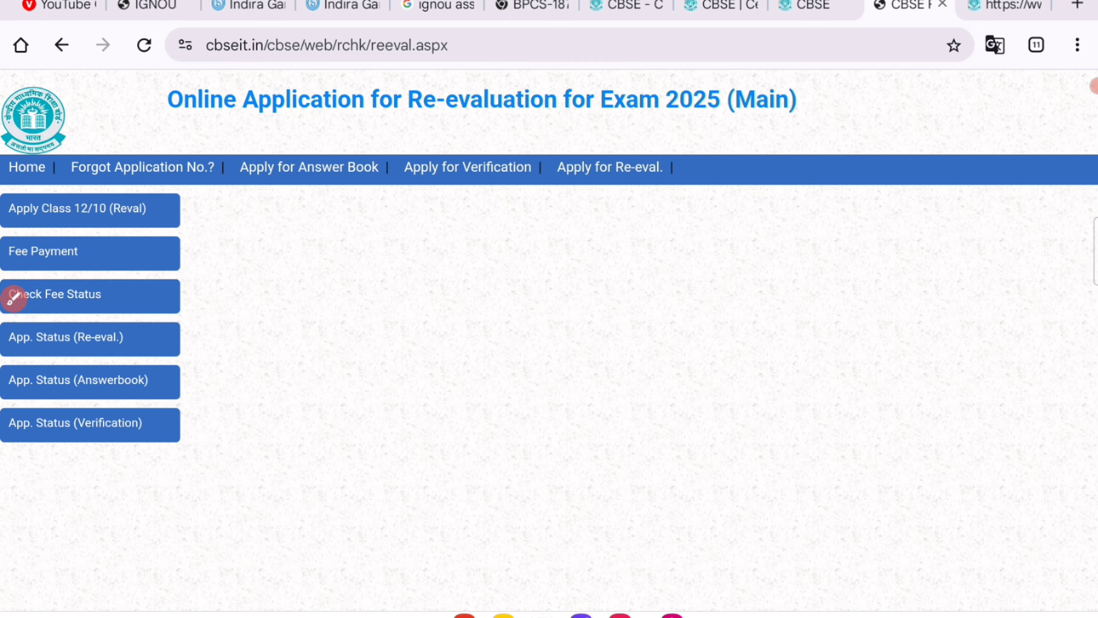
{"action": "left_click", "coordinate": [13, 298]}
{"action": "left_click_drag", "start_coordinate": [429, 311], "coordinate": [587, 288]}
{"action": "left_click_drag", "start_coordinate": [429, 312], "coordinate": [463, 452]}
{"action": "left_click_drag", "start_coordinate": [413, 419], "coordinate": [518, 369]}
{"action": "mouse_move", "coordinate": [523, 243]}
{"action": "left_mouse_down"}
{"action": "mouse_move", "coordinate": [652, 404]}
{"action": "mouse_move", "coordinate": [501, 247]}
{"action": "left_mouse_up"}
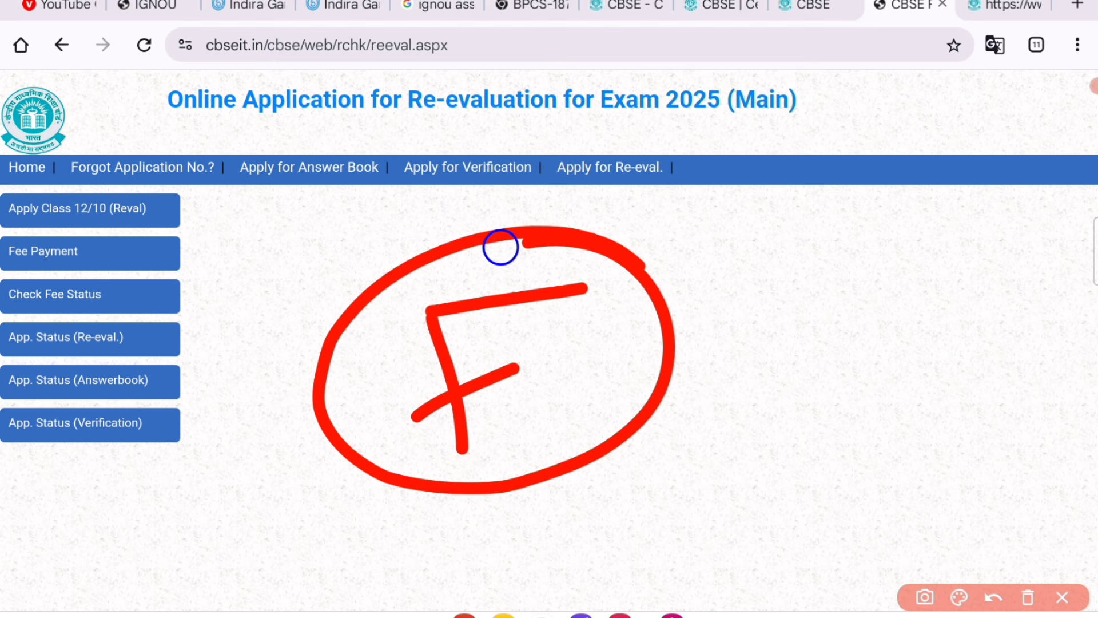
Step: Underline Apply for Re-eval. on a cleared page and draw a large circled R beneath it
{"action": "left_click_drag", "start_coordinate": [546, 199], "coordinate": [670, 206]}
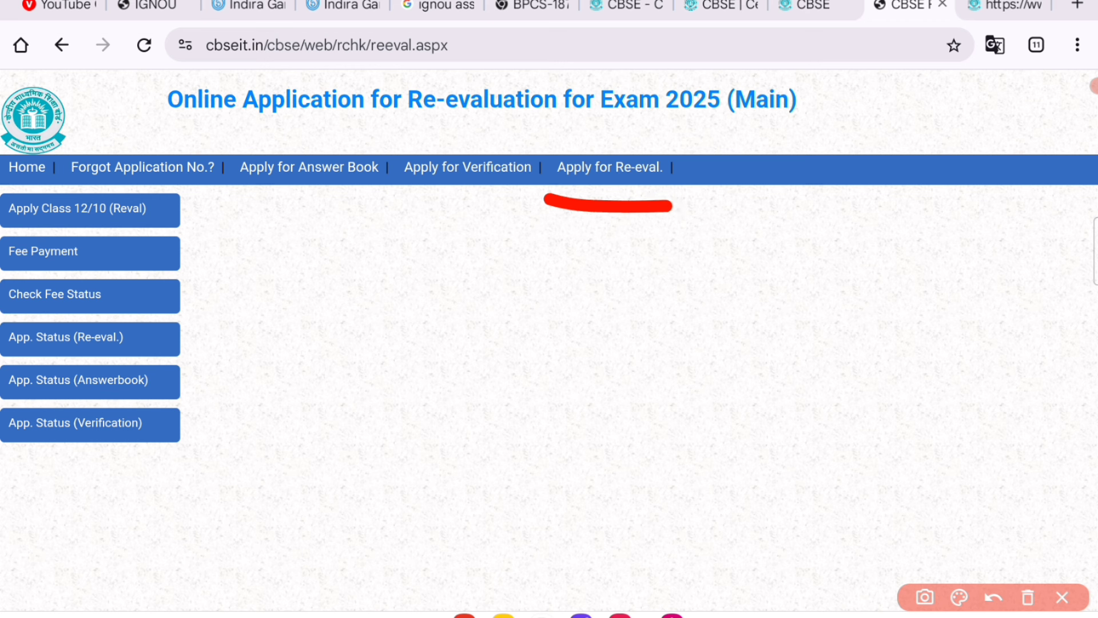
{"action": "left_click_drag", "start_coordinate": [592, 266], "coordinate": [618, 414]}
{"action": "mouse_move", "coordinate": [520, 303]}
{"action": "left_mouse_down"}
{"action": "mouse_move", "coordinate": [657, 247]}
{"action": "mouse_move", "coordinate": [732, 389]}
{"action": "left_mouse_up"}
{"action": "mouse_move", "coordinate": [772, 277]}
{"action": "left_mouse_down"}
{"action": "mouse_move", "coordinate": [466, 341]}
{"action": "mouse_move", "coordinate": [675, 209]}
{"action": "left_mouse_up"}
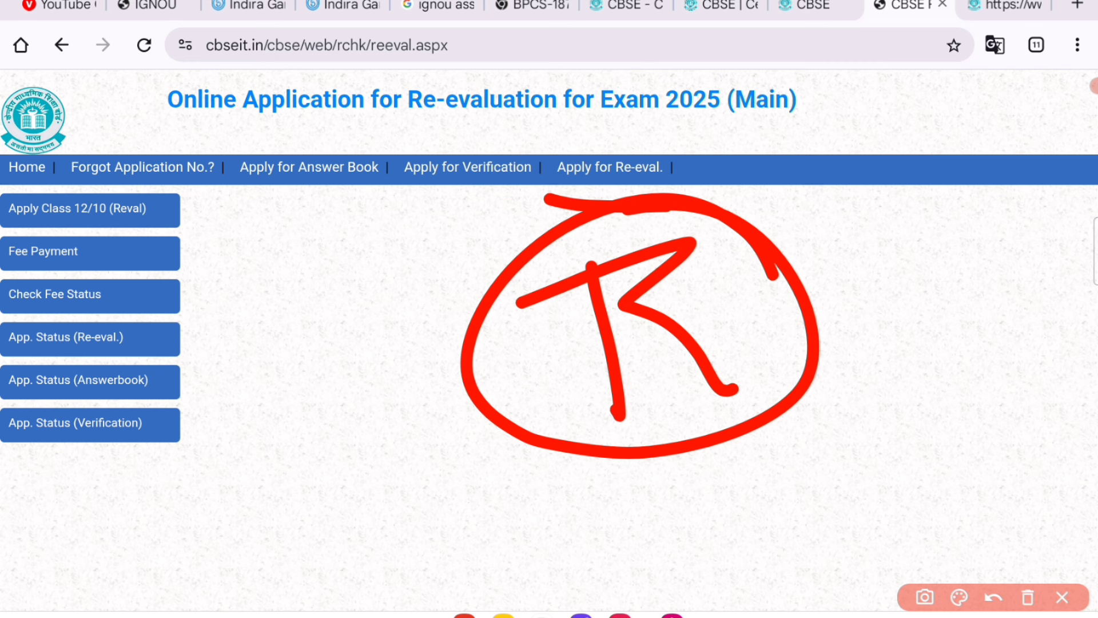
Step: Mark App. Status (Re-eval.) with an underline and an arrow, and open the Re-evaluation Status page without the annotations
{"action": "left_click_drag", "start_coordinate": [57, 376], "coordinate": [153, 372]}
{"action": "left_click_drag", "start_coordinate": [275, 239], "coordinate": [89, 367]}
{"action": "mouse_move", "coordinate": [86, 300]}
{"action": "left_mouse_down"}
{"action": "mouse_move", "coordinate": [98, 336]}
{"action": "mouse_move", "coordinate": [139, 350]}
{"action": "left_mouse_up"}
{"action": "left_click", "coordinate": [1062, 597]}
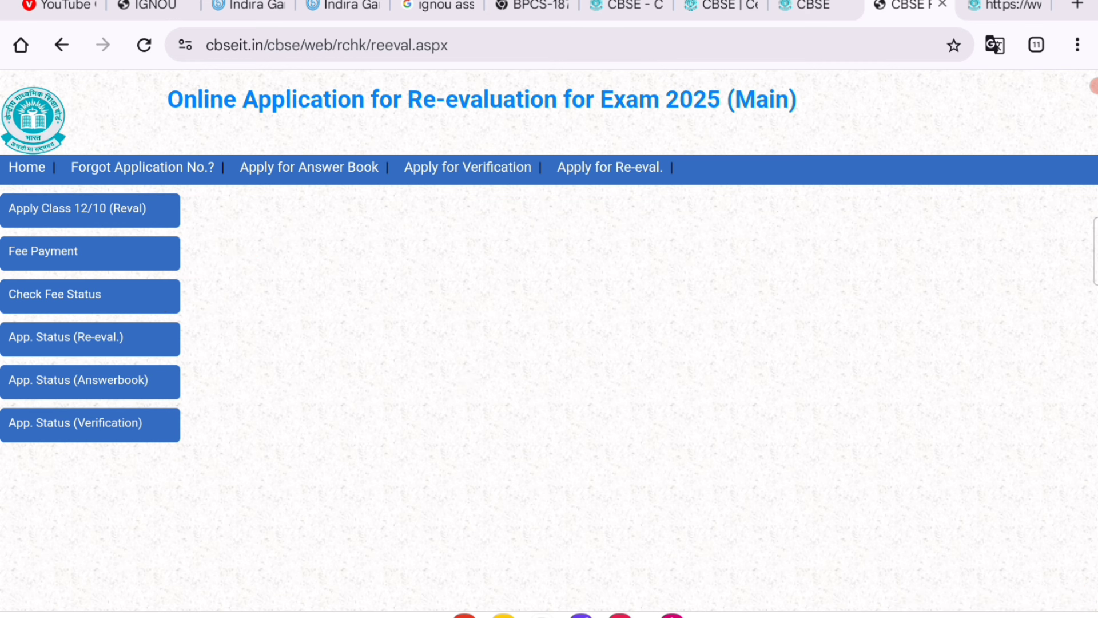
{"action": "left_click", "coordinate": [90, 339]}
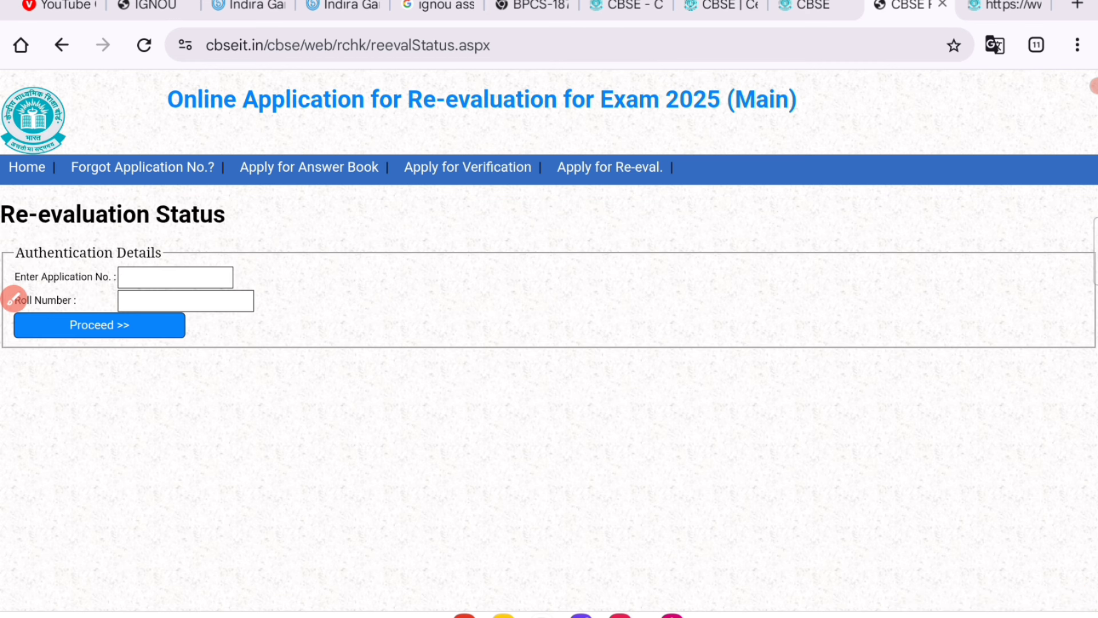
Step: Annotate the Authentication Details with a bracket and arrows to both entry fields, and mark Proceed with a circle and an arrow
{"action": "left_click", "coordinate": [14, 298]}
{"action": "mouse_move", "coordinate": [290, 209]}
{"action": "left_mouse_down"}
{"action": "mouse_move", "coordinate": [355, 319]}
{"action": "mouse_move", "coordinate": [251, 385]}
{"action": "left_mouse_up"}
{"action": "mouse_move", "coordinate": [323, 202]}
{"action": "left_mouse_down"}
{"action": "mouse_move", "coordinate": [211, 223]}
{"action": "mouse_move", "coordinate": [226, 257]}
{"action": "left_mouse_up"}
{"action": "mouse_move", "coordinate": [347, 276]}
{"action": "left_mouse_down"}
{"action": "mouse_move", "coordinate": [257, 277]}
{"action": "mouse_move", "coordinate": [255, 300]}
{"action": "left_mouse_up"}
{"action": "mouse_move", "coordinate": [140, 294]}
{"action": "left_mouse_down"}
{"action": "mouse_move", "coordinate": [66, 383]}
{"action": "mouse_move", "coordinate": [93, 382]}
{"action": "mouse_move", "coordinate": [104, 441]}
{"action": "left_mouse_up"}
{"action": "mouse_move", "coordinate": [60, 392]}
{"action": "left_mouse_down"}
{"action": "mouse_move", "coordinate": [130, 374]}
{"action": "mouse_move", "coordinate": [145, 389]}
{"action": "left_mouse_up"}
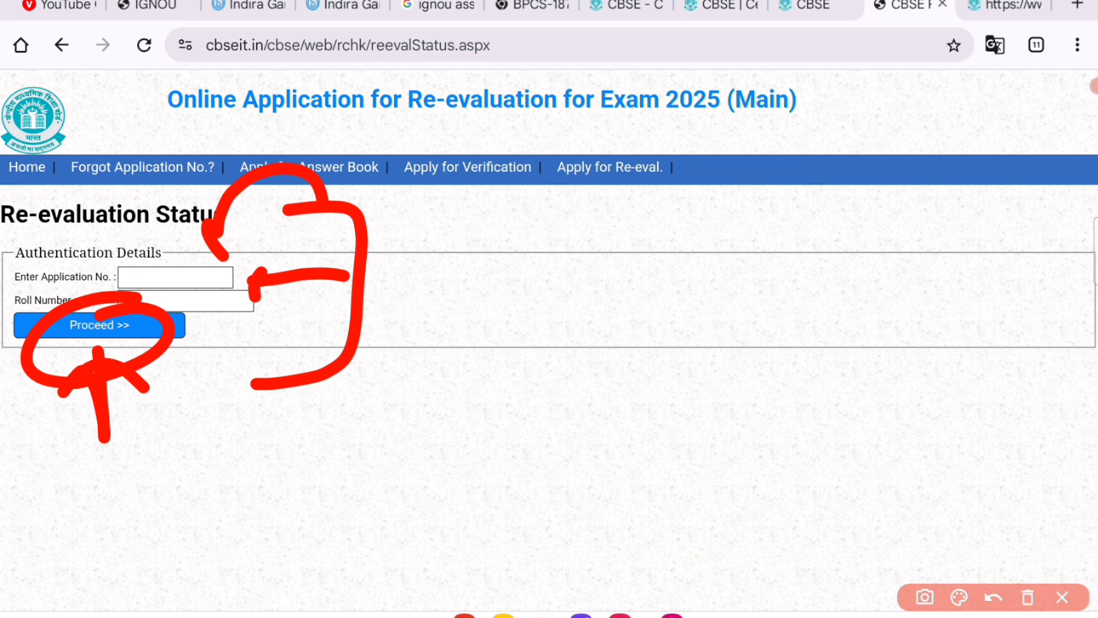
Step: Add a large pen stroke over the blank area, clear the annotations and return to the Apply for Re-eval. page
{"action": "mouse_move", "coordinate": [644, 170]}
{"action": "left_mouse_down"}
{"action": "mouse_move", "coordinate": [858, 436]}
{"action": "mouse_move", "coordinate": [826, 535]}
{"action": "left_mouse_up"}
{"action": "left_click", "coordinate": [1028, 596]}
{"action": "left_click", "coordinate": [1063, 597]}
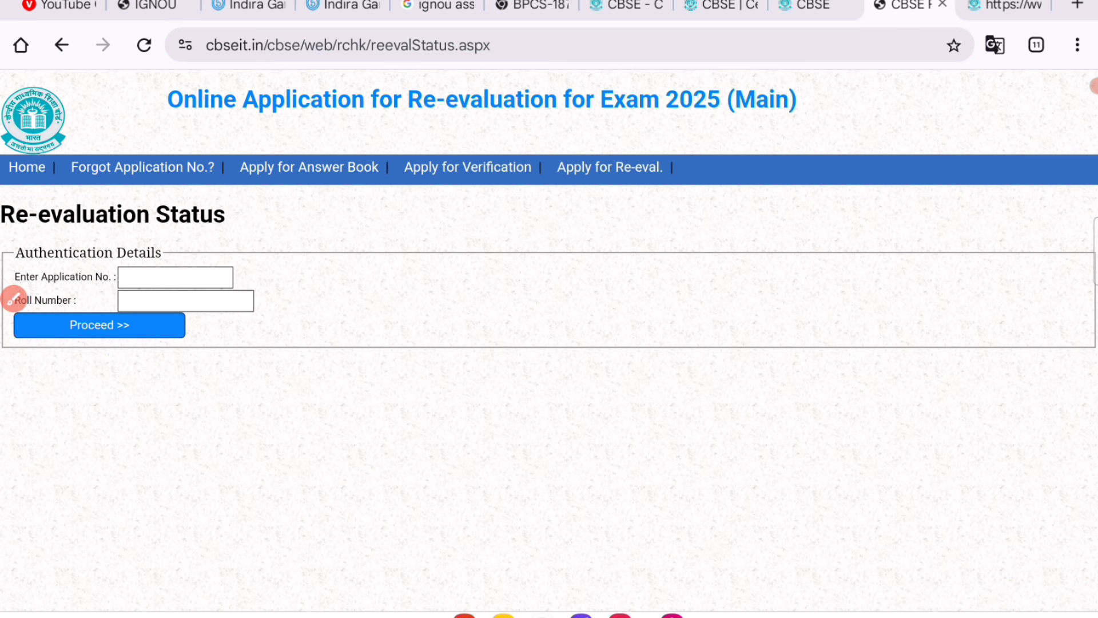
{"action": "left_click", "coordinate": [610, 167]}
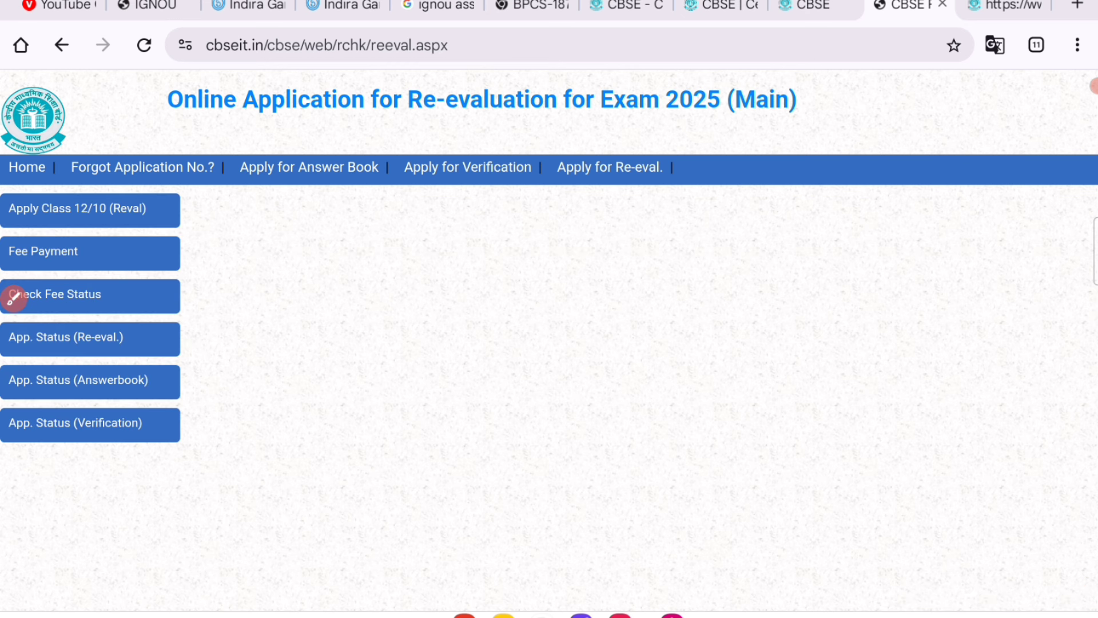
Step: Write APP in large letters in the page's blank area and circle it
{"action": "left_click_drag", "start_coordinate": [366, 300], "coordinate": [475, 389]}
{"action": "left_click_drag", "start_coordinate": [378, 362], "coordinate": [442, 332]}
{"action": "left_click_drag", "start_coordinate": [493, 305], "coordinate": [533, 417]}
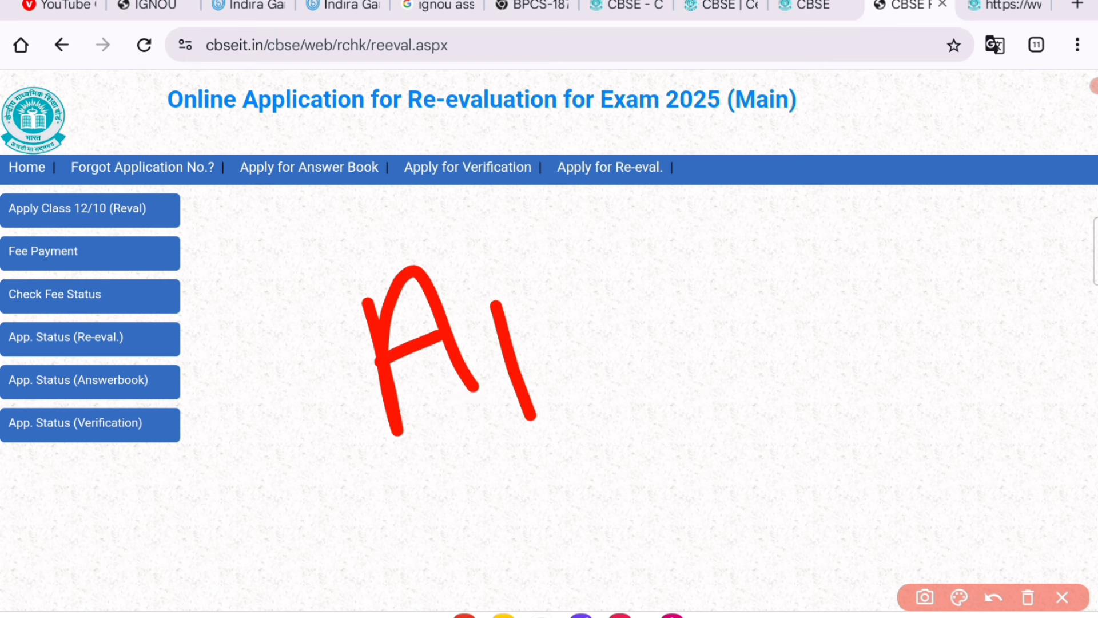
{"action": "left_click_drag", "start_coordinate": [512, 289], "coordinate": [516, 368]}
{"action": "mouse_move", "coordinate": [585, 277]}
{"action": "left_mouse_down"}
{"action": "mouse_move", "coordinate": [611, 392]}
{"action": "mouse_move", "coordinate": [596, 363]}
{"action": "left_mouse_up"}
{"action": "mouse_move", "coordinate": [675, 201]}
{"action": "left_mouse_down"}
{"action": "mouse_move", "coordinate": [380, 255]}
{"action": "mouse_move", "coordinate": [522, 226]}
{"action": "left_mouse_up"}
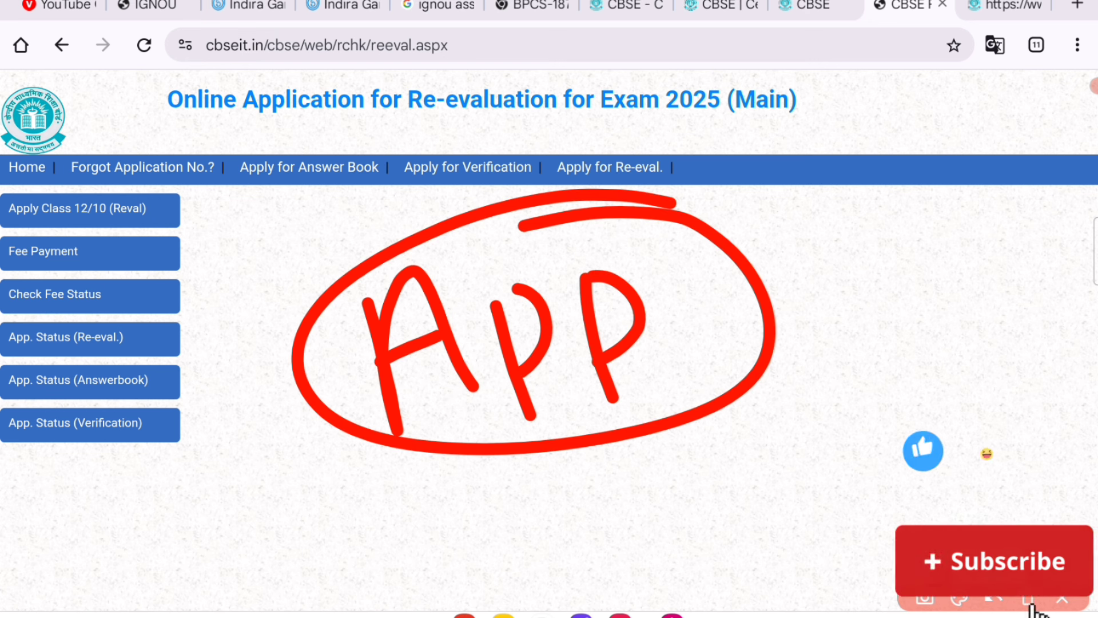
Step: Draw a circled S beside the circled APP and add a line beneath APP
{"action": "mouse_move", "coordinate": [980, 326]}
{"action": "left_mouse_down"}
{"action": "mouse_move", "coordinate": [912, 321]}
{"action": "mouse_move", "coordinate": [873, 405]}
{"action": "left_mouse_up"}
{"action": "mouse_move", "coordinate": [967, 272]}
{"action": "left_mouse_down"}
{"action": "mouse_move", "coordinate": [870, 433]}
{"action": "mouse_move", "coordinate": [938, 256]}
{"action": "mouse_move", "coordinate": [912, 257]}
{"action": "left_mouse_up"}
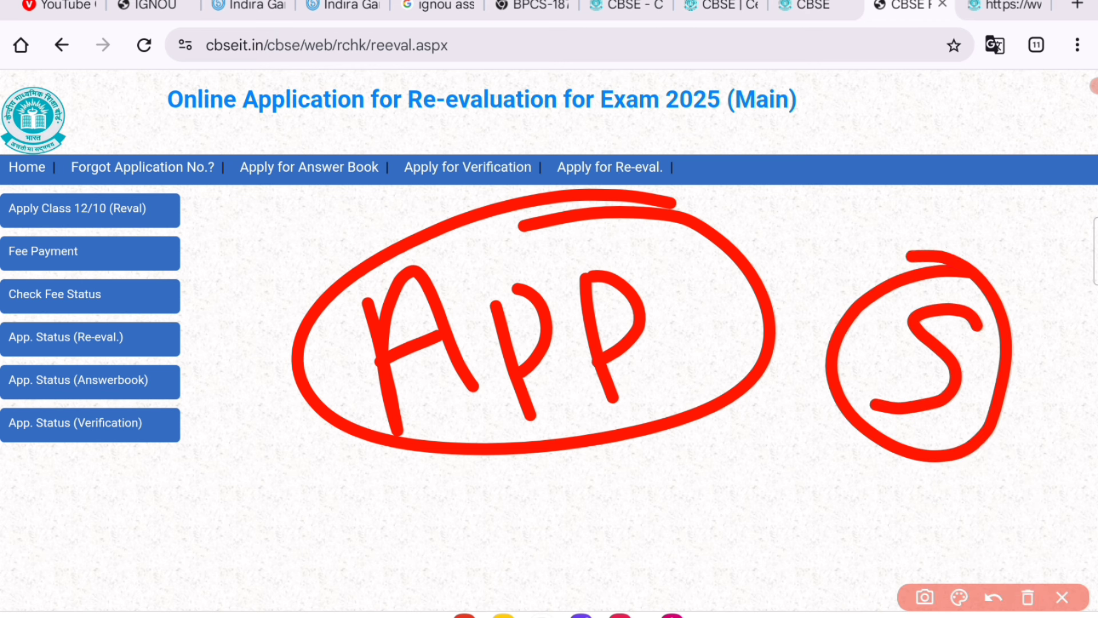
{"action": "mouse_move", "coordinate": [332, 478]}
{"action": "left_mouse_down"}
{"action": "mouse_move", "coordinate": [557, 421]}
{"action": "mouse_move", "coordinate": [799, 422]}
{"action": "left_mouse_up"}
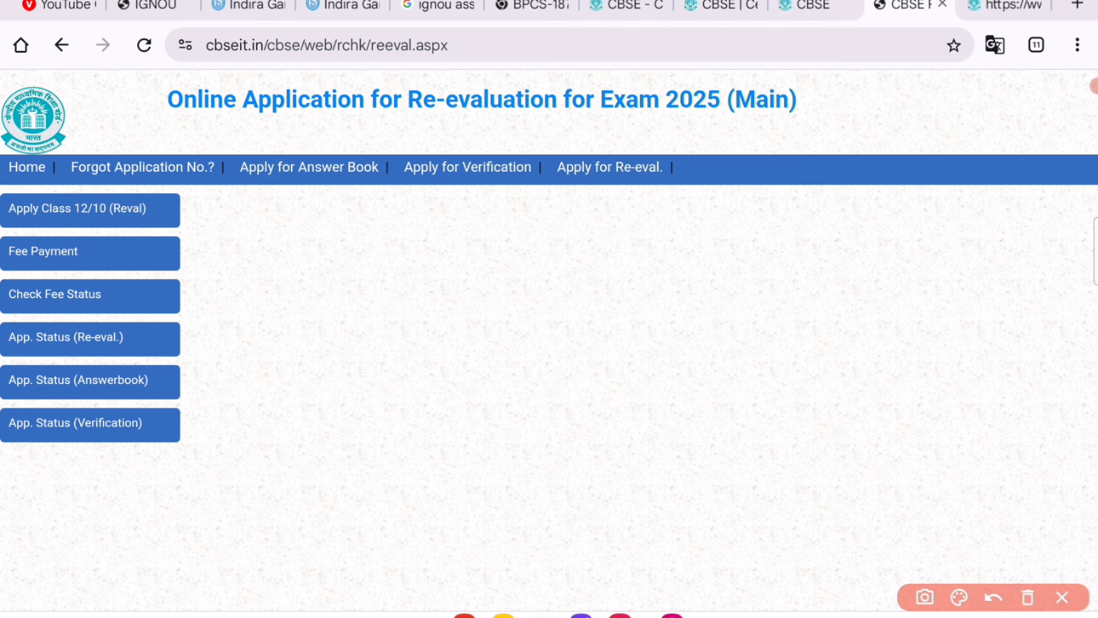
Step: Mark the Forgot Application No.? link, open the Retrieve Application Number page and activate the annotation pen
{"action": "mouse_move", "coordinate": [246, 118]}
{"action": "left_mouse_down"}
{"action": "mouse_move", "coordinate": [34, 166]}
{"action": "mouse_move", "coordinate": [174, 270]}
{"action": "mouse_move", "coordinate": [223, 216]}
{"action": "mouse_move", "coordinate": [252, 246]}
{"action": "left_mouse_up"}
{"action": "left_click", "coordinate": [1062, 598]}
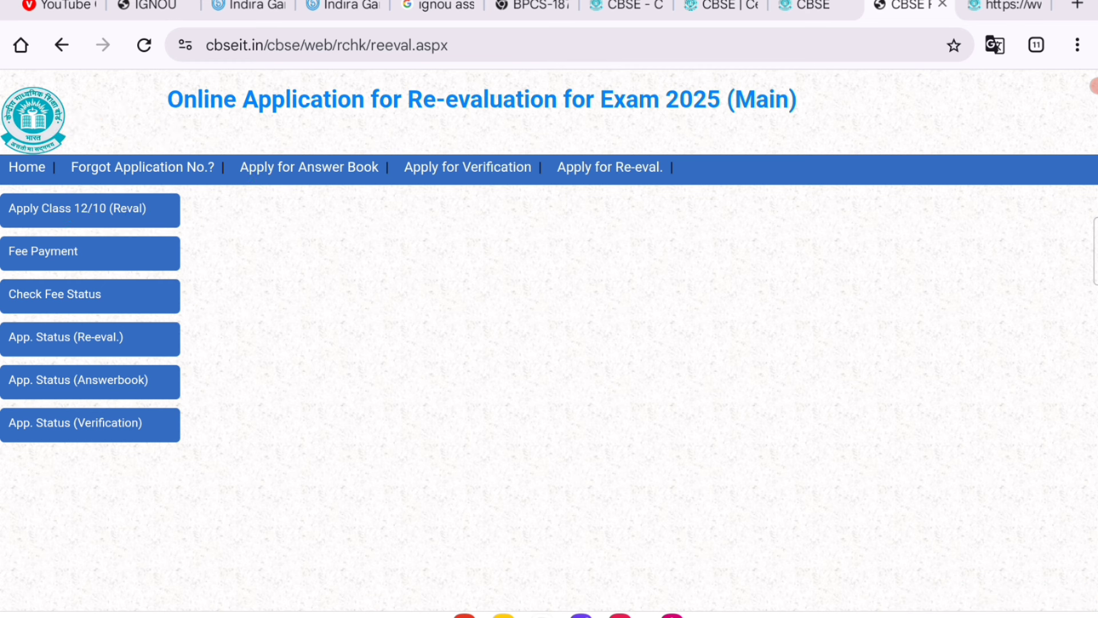
{"action": "left_click", "coordinate": [12, 298]}
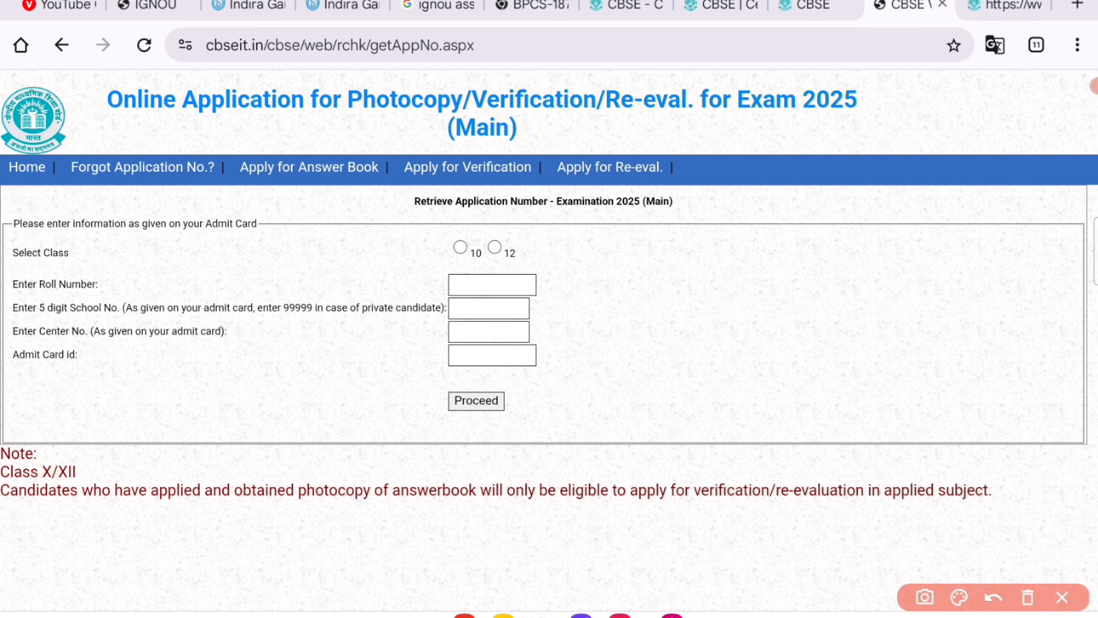
Step: Bracket the admit card form with the pen and draw arrows at the Select Class, Roll Number and School No. rows
{"action": "mouse_move", "coordinate": [649, 153]}
{"action": "left_mouse_down"}
{"action": "mouse_move", "coordinate": [788, 140]}
{"action": "mouse_move", "coordinate": [678, 495]}
{"action": "left_mouse_up"}
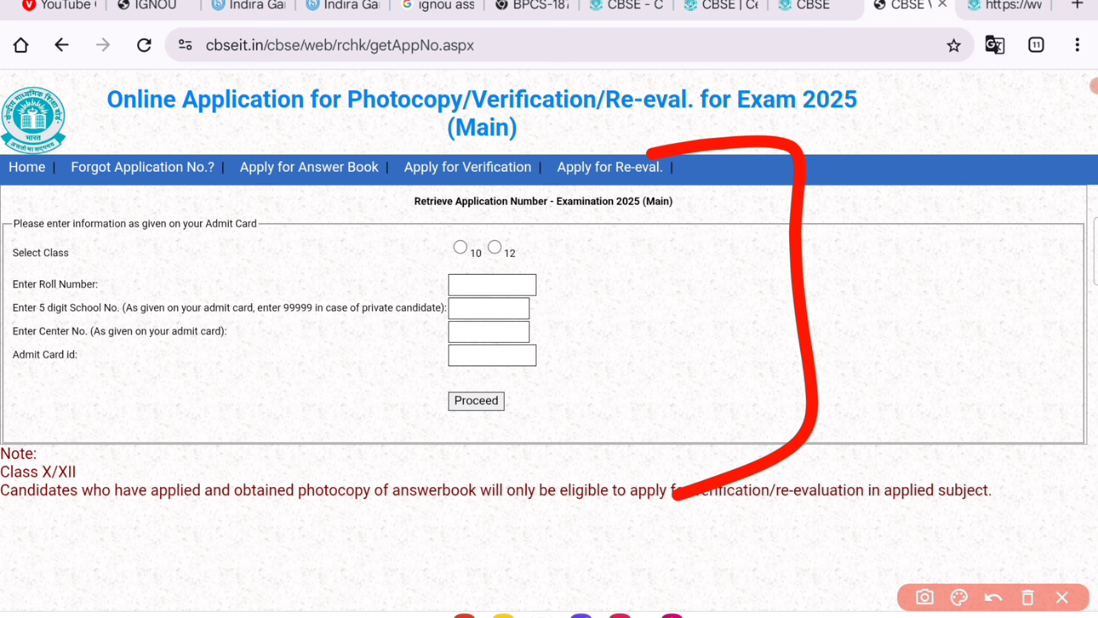
{"action": "mouse_move", "coordinate": [135, 257]}
{"action": "left_mouse_down"}
{"action": "mouse_move", "coordinate": [346, 248]}
{"action": "mouse_move", "coordinate": [348, 295]}
{"action": "left_mouse_up"}
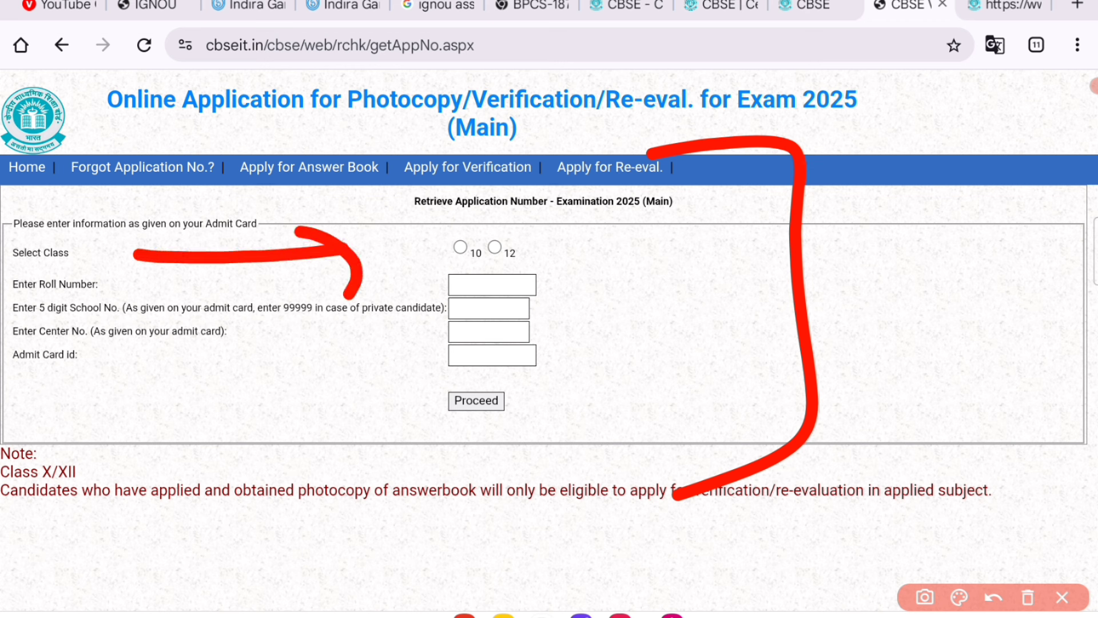
{"action": "left_click_drag", "start_coordinate": [212, 288], "coordinate": [383, 284]}
{"action": "mouse_move", "coordinate": [357, 266]}
{"action": "left_mouse_down"}
{"action": "mouse_move", "coordinate": [373, 276]}
{"action": "mouse_move", "coordinate": [363, 316]}
{"action": "left_mouse_up"}
{"action": "left_click_drag", "start_coordinate": [646, 305], "coordinate": [491, 300]}
{"action": "left_click_drag", "start_coordinate": [525, 288], "coordinate": [517, 318]}
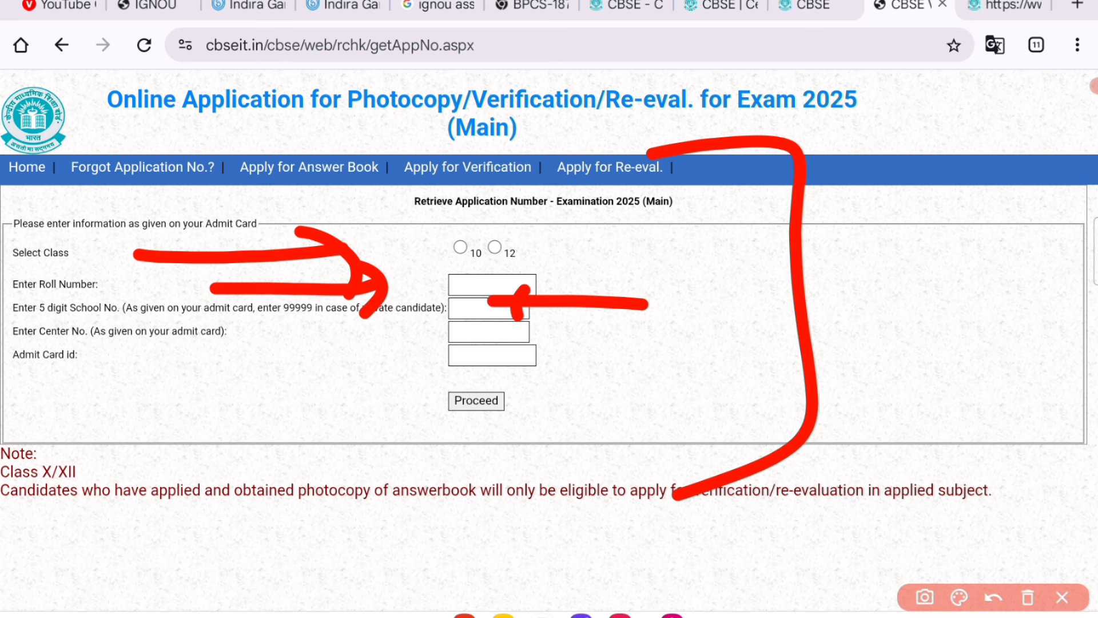
Step: Draw a circled P beside the page heading and write 99999 in large digits over the area below the form
{"action": "left_click_drag", "start_coordinate": [905, 152], "coordinate": [908, 241]}
{"action": "left_click_drag", "start_coordinate": [909, 133], "coordinate": [896, 184]}
{"action": "left_click_drag", "start_coordinate": [984, 120], "coordinate": [899, 108]}
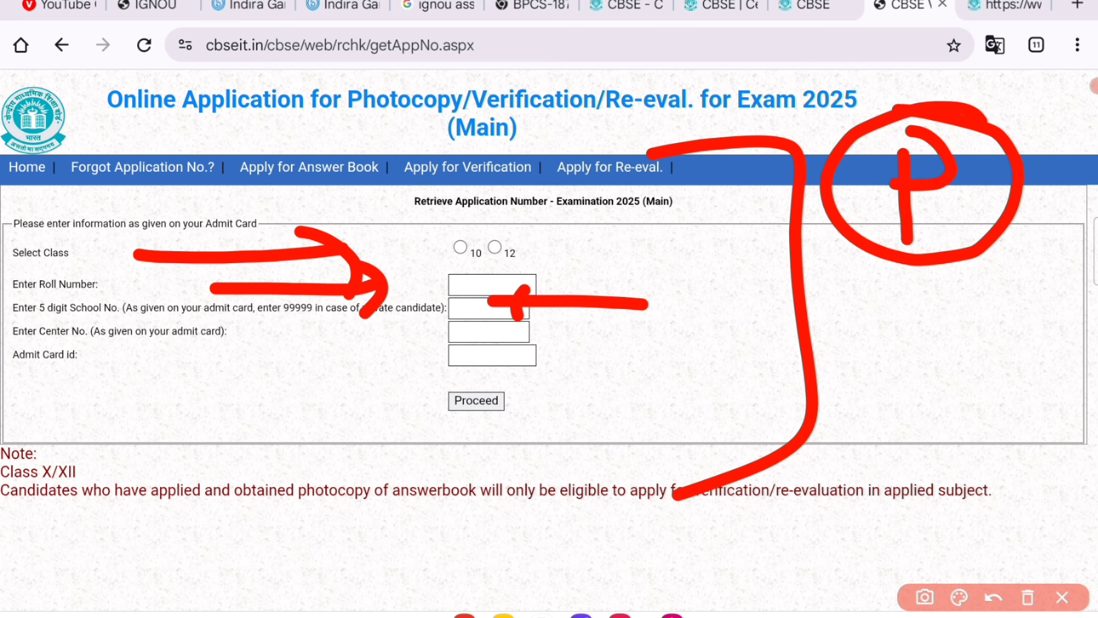
{"action": "left_click_drag", "start_coordinate": [401, 494], "coordinate": [413, 598]}
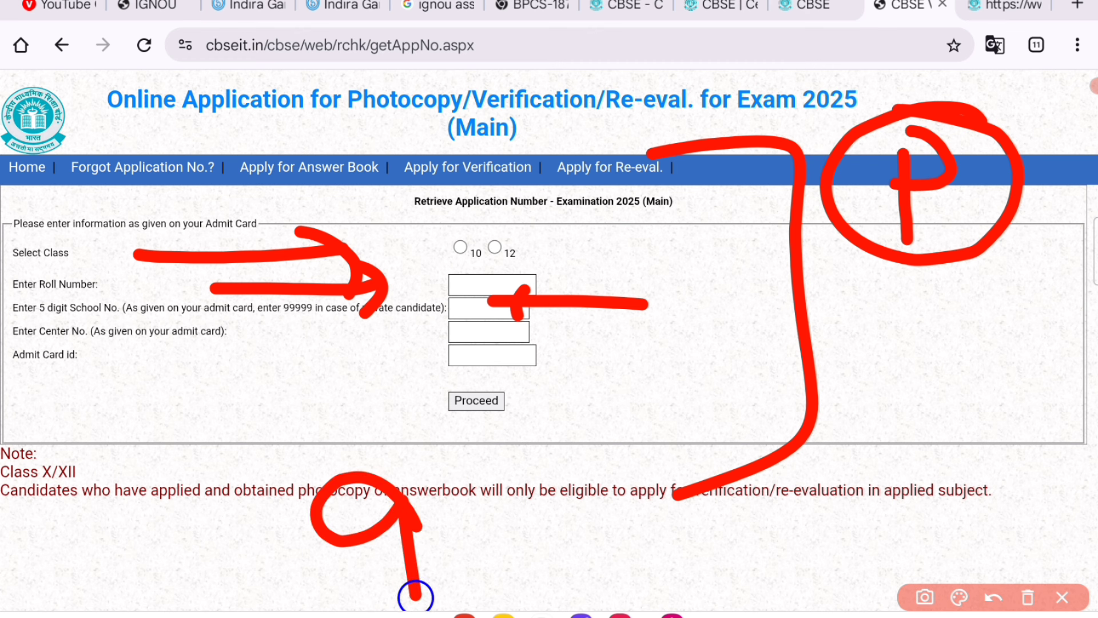
{"action": "left_click_drag", "start_coordinate": [492, 497], "coordinate": [501, 586]}
{"action": "left_click_drag", "start_coordinate": [566, 500], "coordinate": [581, 572]}
{"action": "left_click_drag", "start_coordinate": [644, 492], "coordinate": [650, 575]}
{"action": "mouse_move", "coordinate": [701, 523]}
{"action": "left_mouse_down"}
{"action": "mouse_move", "coordinate": [691, 485]}
{"action": "mouse_move", "coordinate": [712, 597]}
{"action": "left_mouse_up"}
{"action": "mouse_move", "coordinate": [735, 472]}
{"action": "left_mouse_down"}
{"action": "mouse_move", "coordinate": [483, 434]}
{"action": "mouse_move", "coordinate": [733, 472]}
{"action": "left_mouse_up"}
Step: Draw an arrow toward the Center No. field and another stroke below it, and clear all annotations
{"action": "left_click_drag", "start_coordinate": [275, 338], "coordinate": [421, 339]}
{"action": "mouse_move", "coordinate": [382, 316]}
{"action": "left_mouse_down"}
{"action": "mouse_move", "coordinate": [405, 360]}
{"action": "mouse_move", "coordinate": [393, 366]}
{"action": "left_mouse_up"}
{"action": "mouse_move", "coordinate": [237, 396]}
{"action": "left_mouse_down"}
{"action": "mouse_move", "coordinate": [446, 366]}
{"action": "mouse_move", "coordinate": [445, 401]}
{"action": "left_mouse_up"}
{"action": "left_click", "coordinate": [1028, 597]}
Step: Circle the form's Proceed button and draw an arrow pointing up to it
{"action": "mouse_move", "coordinate": [595, 409]}
{"action": "left_mouse_down"}
{"action": "mouse_move", "coordinate": [527, 453]}
{"action": "mouse_move", "coordinate": [510, 382]}
{"action": "left_mouse_up"}
{"action": "left_click_drag", "start_coordinate": [492, 432], "coordinate": [504, 546]}
{"action": "left_click_drag", "start_coordinate": [449, 469], "coordinate": [555, 475]}
Step: Write APP in large letters in the blank area beside the form fields and circle it
{"action": "mouse_move", "coordinate": [647, 226]}
{"action": "left_mouse_down"}
{"action": "mouse_move", "coordinate": [657, 277]}
{"action": "mouse_move", "coordinate": [735, 323]}
{"action": "left_mouse_up"}
{"action": "left_click_drag", "start_coordinate": [667, 275], "coordinate": [712, 256]}
{"action": "left_click_drag", "start_coordinate": [769, 240], "coordinate": [803, 349]}
{"action": "left_click_drag", "start_coordinate": [770, 246], "coordinate": [792, 302]}
{"action": "left_click_drag", "start_coordinate": [853, 246], "coordinate": [858, 341]}
{"action": "left_click_drag", "start_coordinate": [849, 252], "coordinate": [858, 300]}
{"action": "mouse_move", "coordinate": [949, 186]}
{"action": "left_mouse_down"}
{"action": "mouse_move", "coordinate": [912, 196]}
{"action": "mouse_move", "coordinate": [827, 186]}
{"action": "left_mouse_up"}
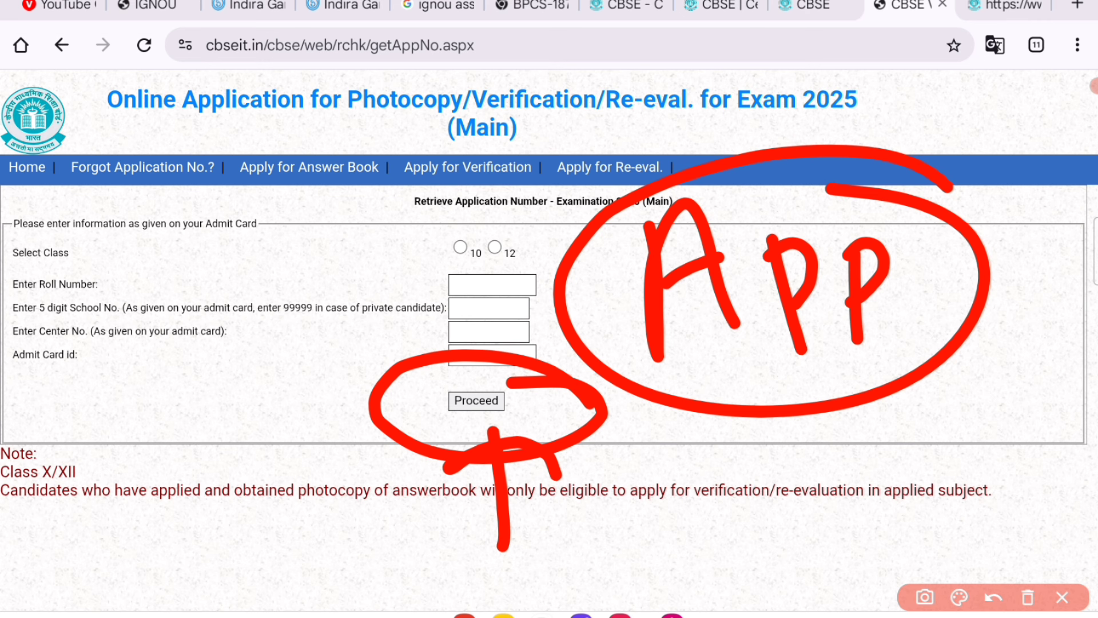
Step: Clear the annotations, exit the pen mode and open the Apply for Answer Book page
{"action": "left_click", "coordinate": [1028, 597]}
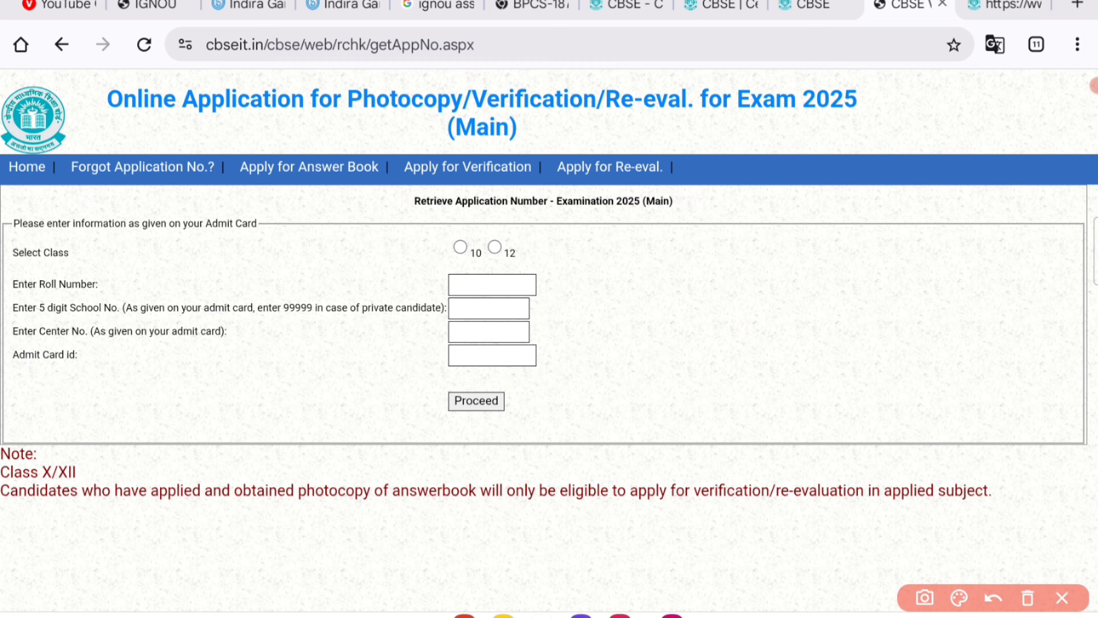
{"action": "left_click", "coordinate": [1063, 597]}
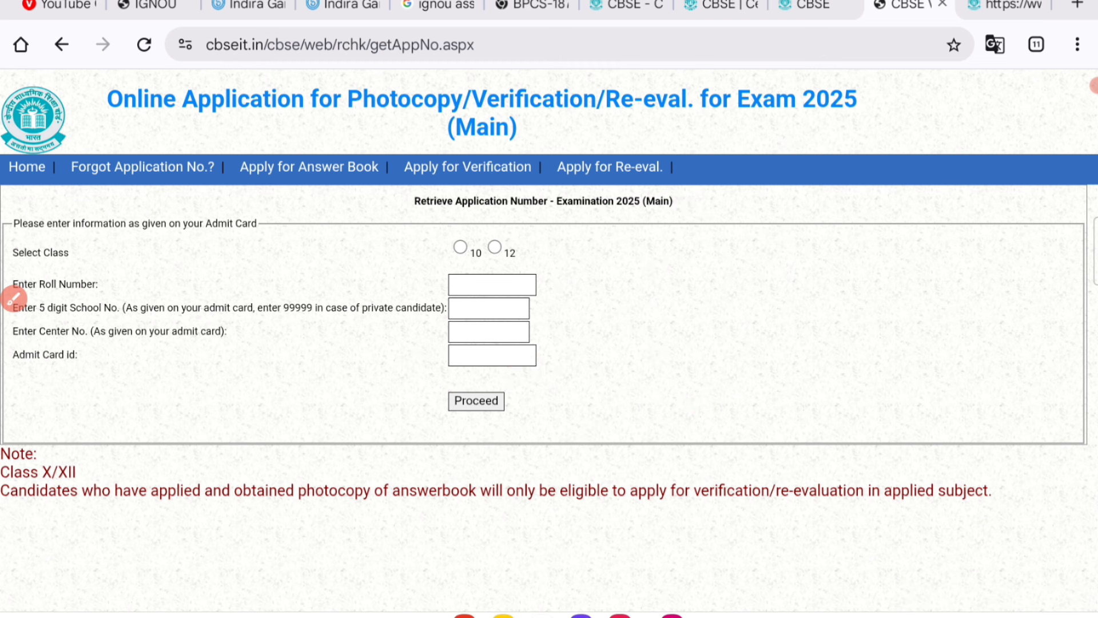
{"action": "left_click", "coordinate": [308, 168]}
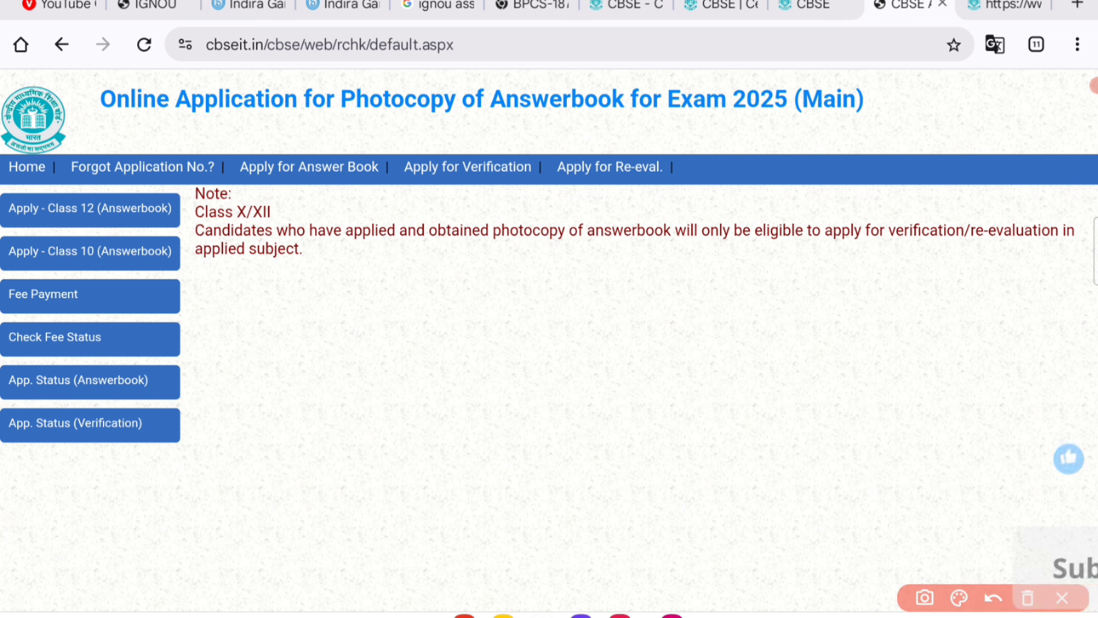
Step: Write CBSE in large letters below the note on the answer book page and circle it
{"action": "mouse_move", "coordinate": [484, 247]}
{"action": "left_mouse_down"}
{"action": "mouse_move", "coordinate": [459, 248]}
{"action": "mouse_move", "coordinate": [507, 282]}
{"action": "mouse_move", "coordinate": [504, 343]}
{"action": "left_mouse_up"}
{"action": "mouse_move", "coordinate": [640, 241]}
{"action": "left_mouse_down"}
{"action": "mouse_move", "coordinate": [611, 247]}
{"action": "mouse_move", "coordinate": [581, 337]}
{"action": "left_mouse_up"}
{"action": "left_click_drag", "start_coordinate": [715, 246], "coordinate": [706, 314]}
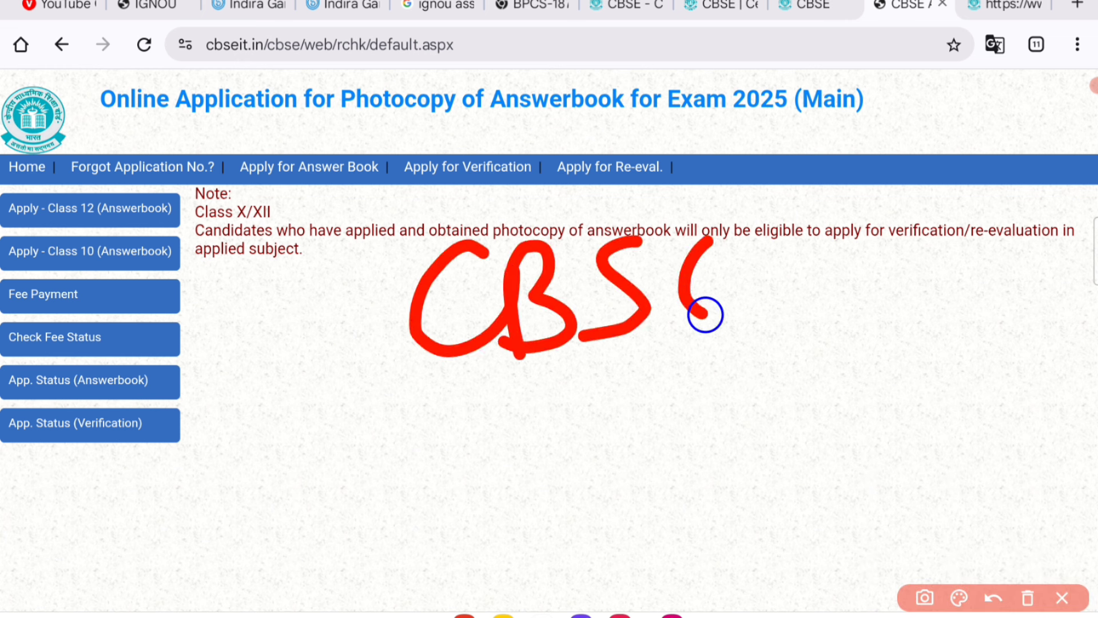
{"action": "mouse_move", "coordinate": [687, 275]}
{"action": "left_mouse_down"}
{"action": "mouse_move", "coordinate": [574, 393]}
{"action": "mouse_move", "coordinate": [647, 206]}
{"action": "left_mouse_up"}
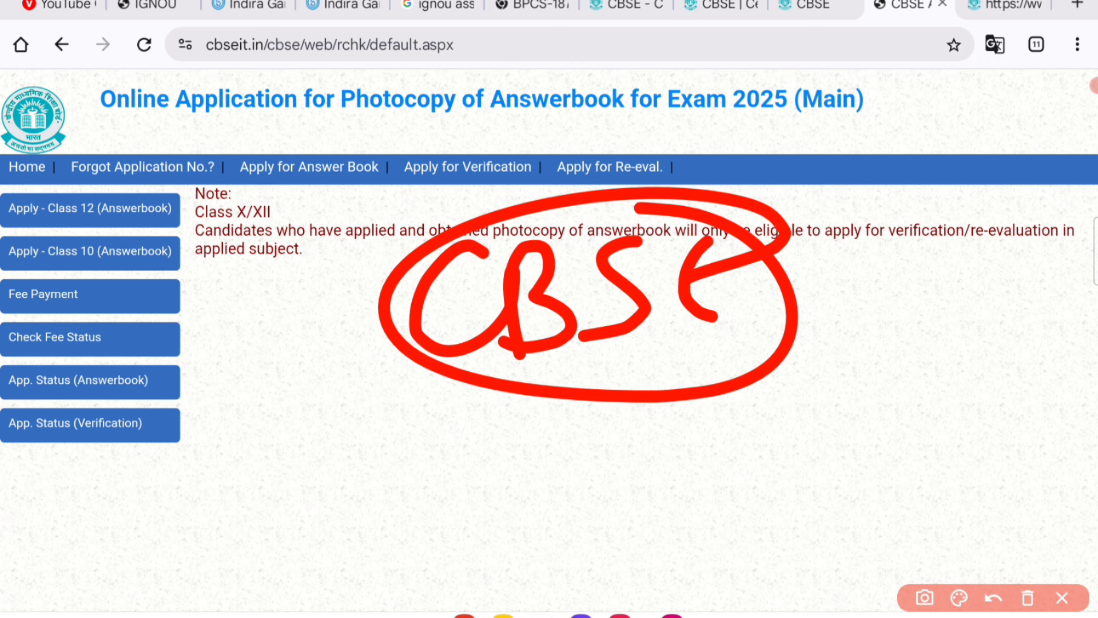